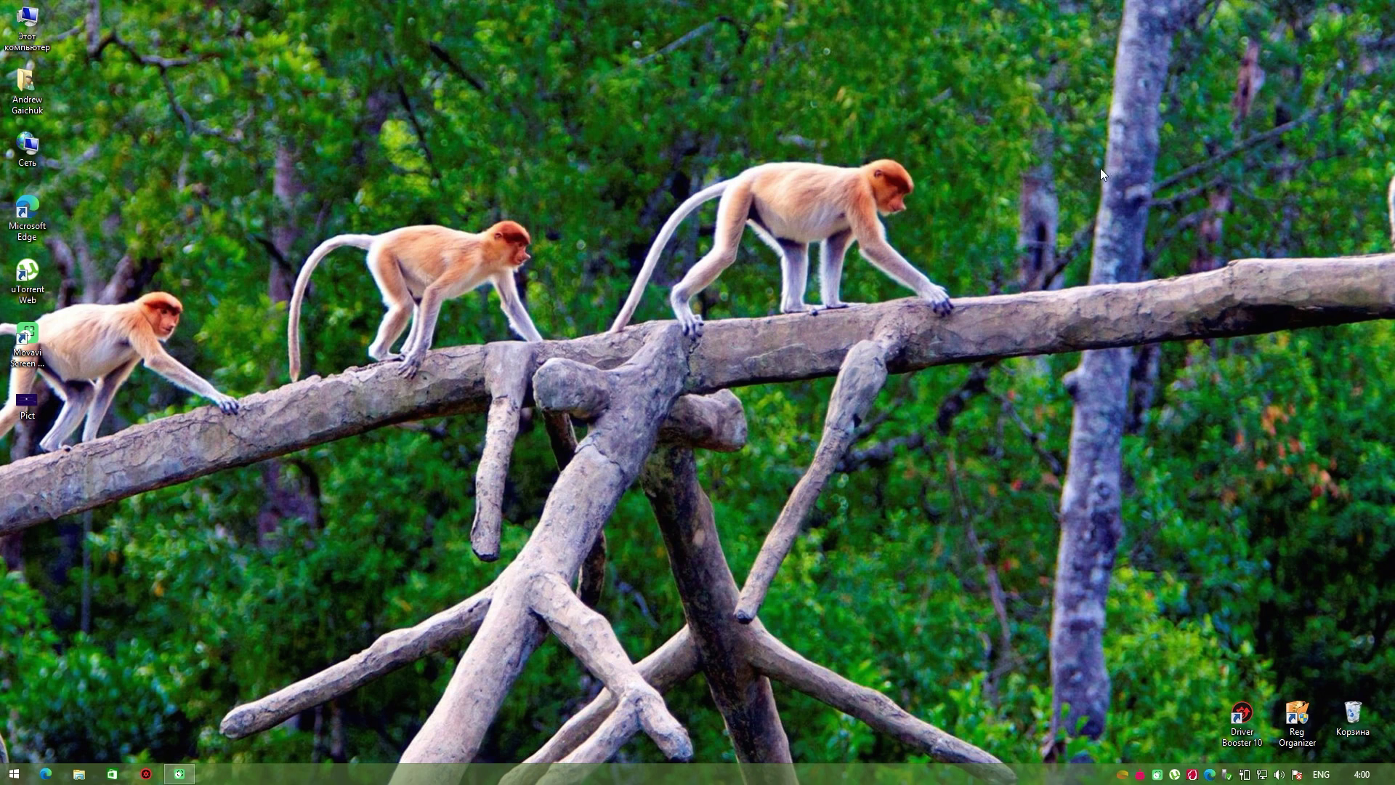
Step: View the Pict image saved on the desktop, then close the photo viewer
{"action": "double_click", "coordinate": [42, 399]}
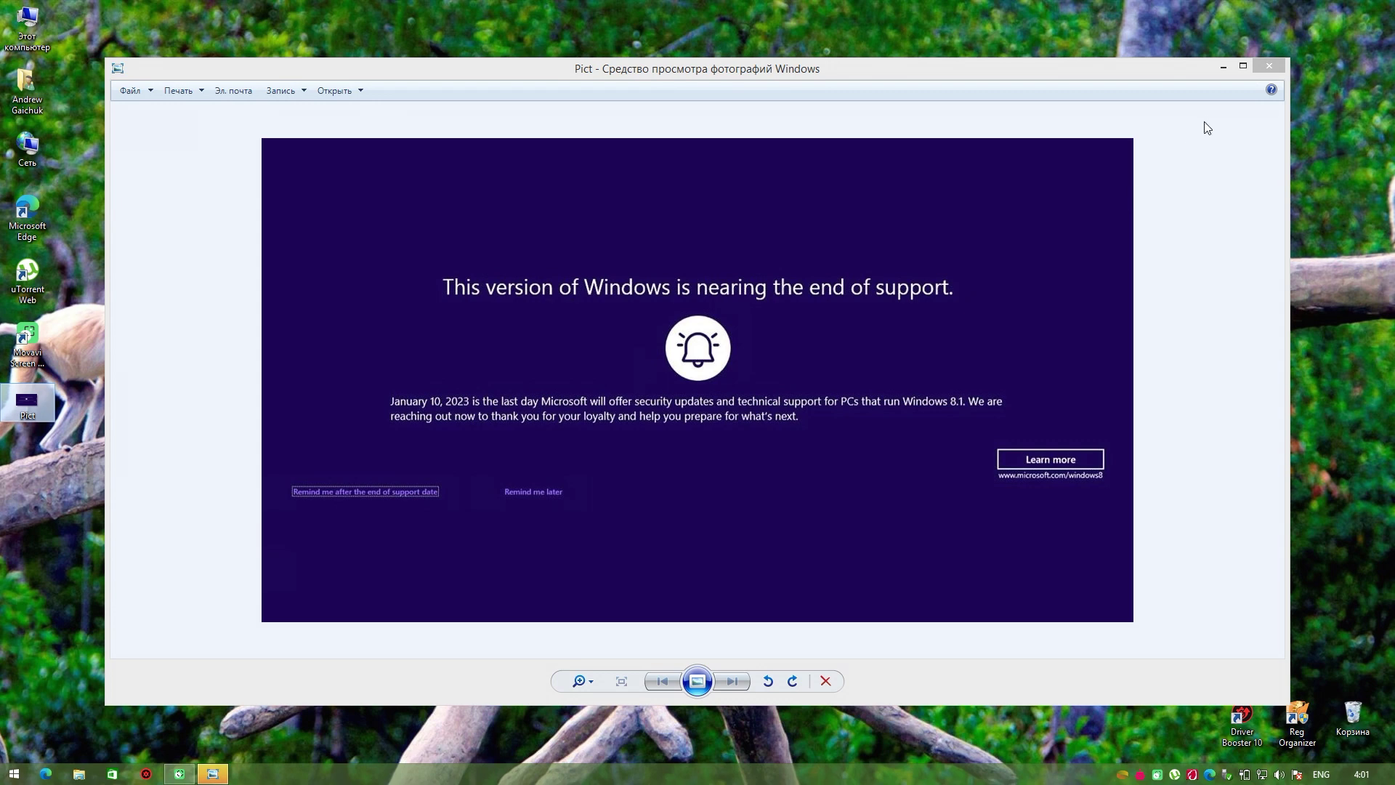
{"action": "key", "text": "alt+F4"}
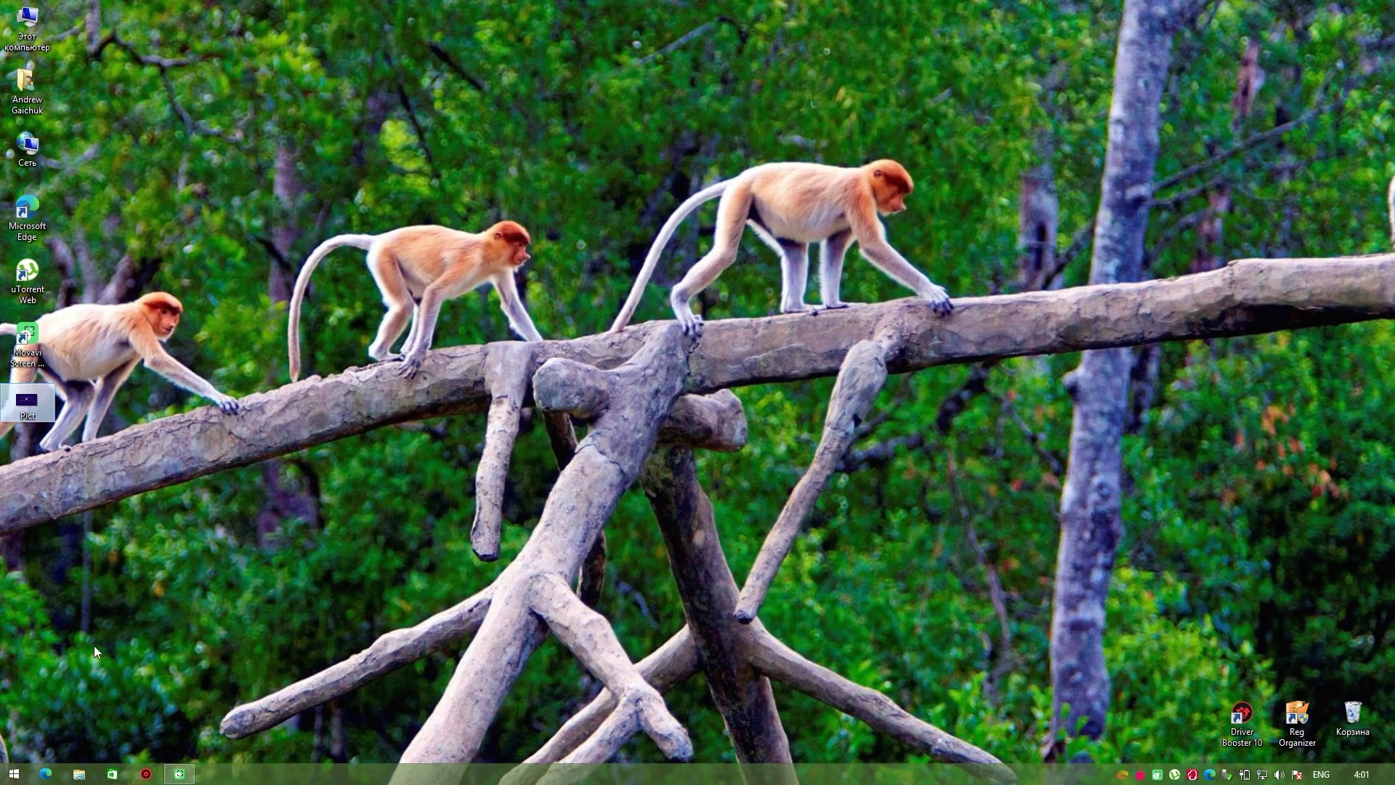
Step: Show the Start screen tiles and return to the desktop a few times
{"action": "left_click", "coordinate": [14, 774]}
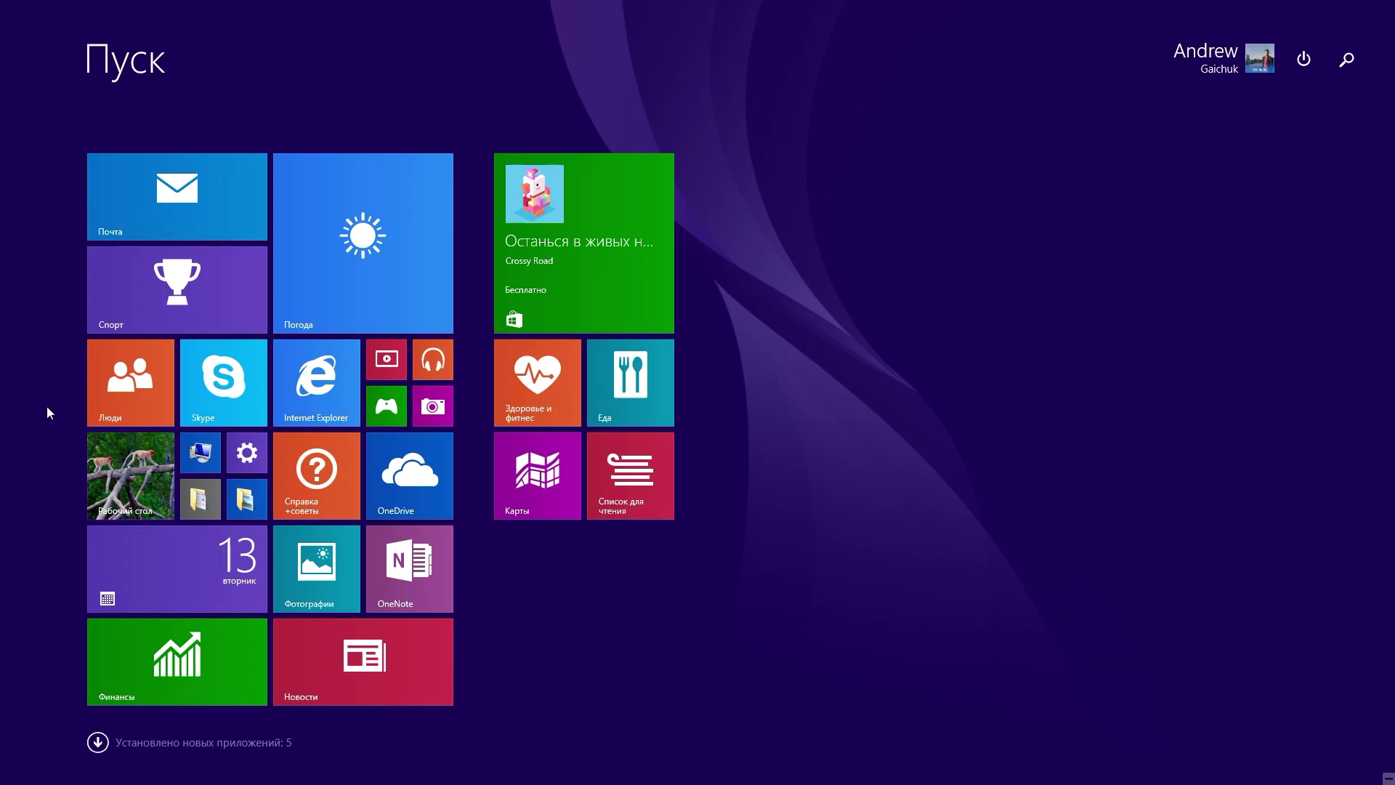
{"action": "left_click", "coordinate": [103, 453]}
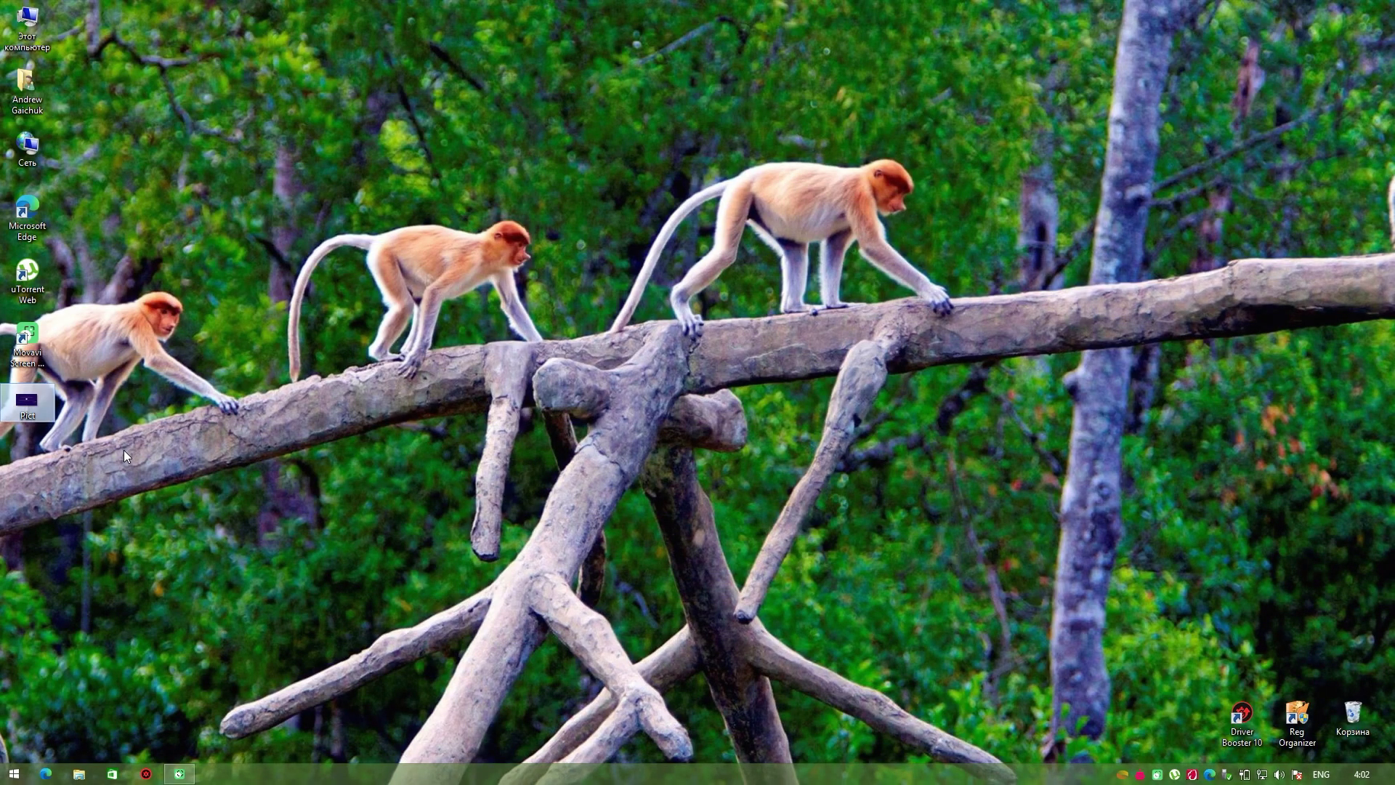
{"action": "left_click", "coordinate": [126, 452]}
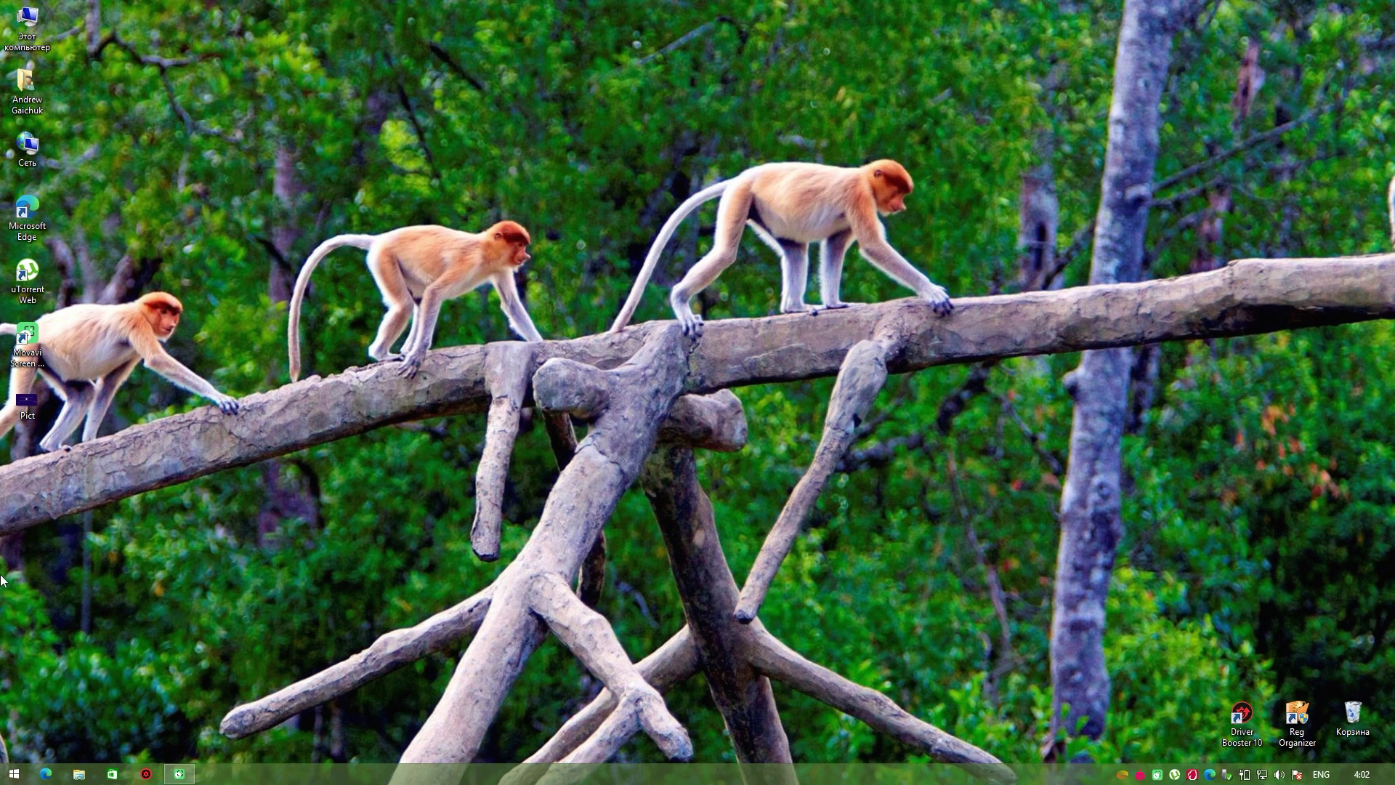
{"action": "left_click", "coordinate": [14, 775]}
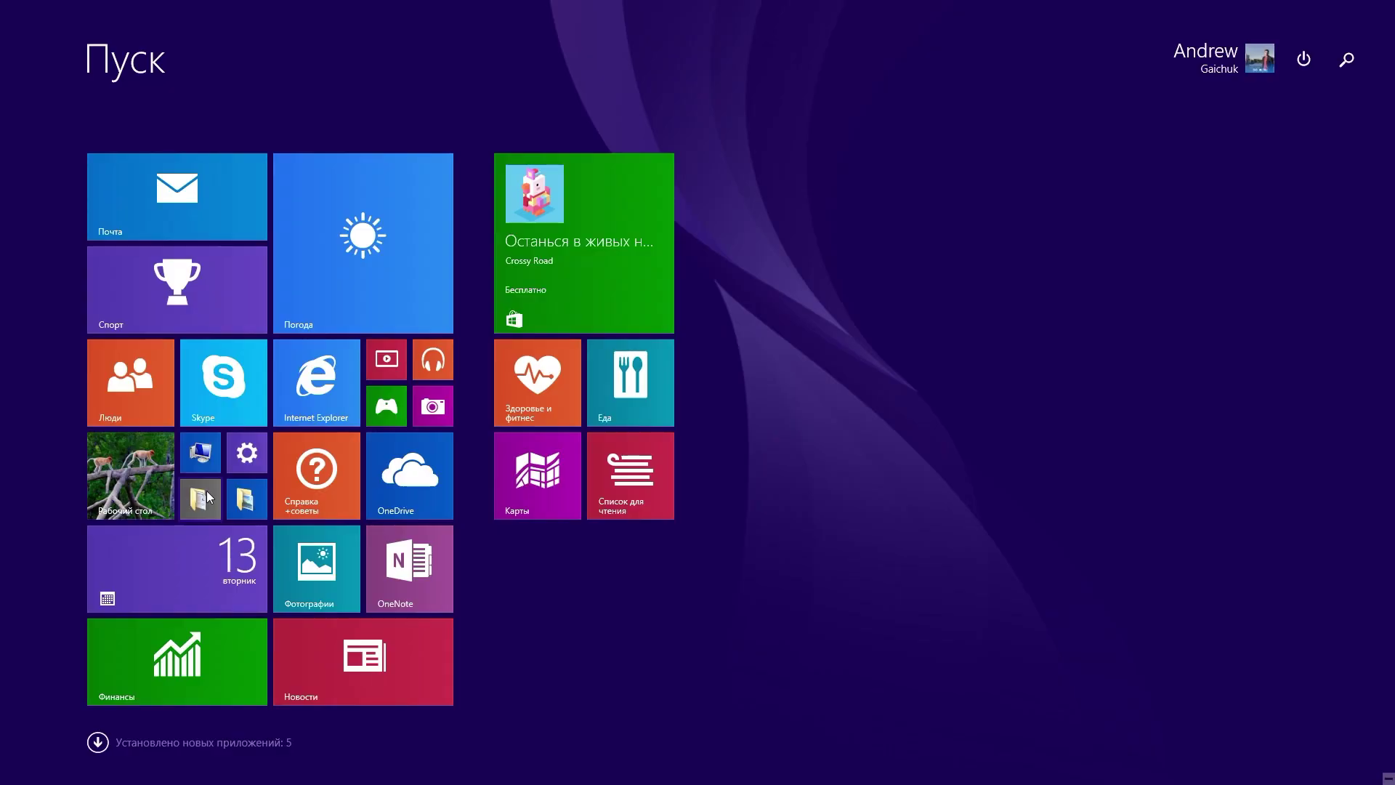
{"action": "left_click", "coordinate": [144, 476]}
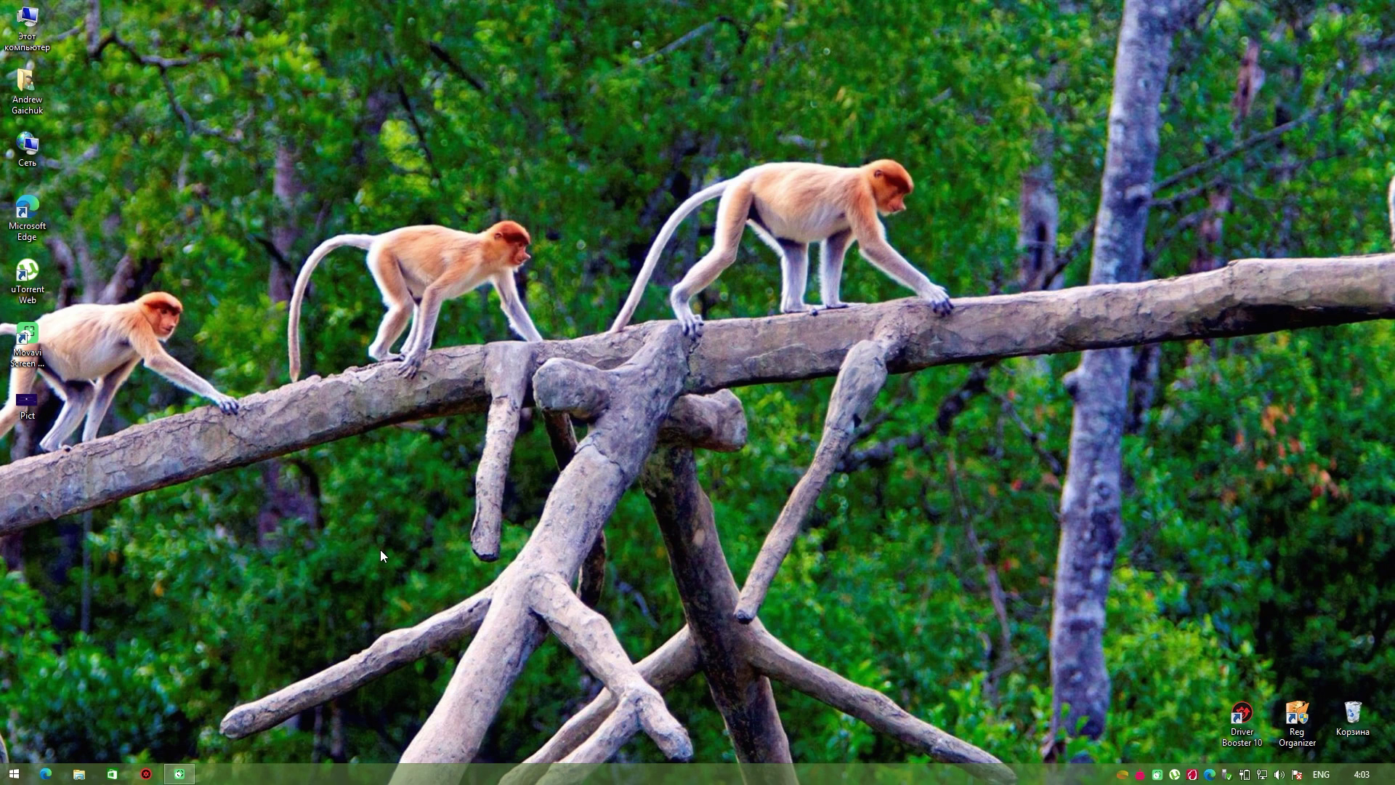
{"action": "left_click", "coordinate": [14, 774]}
{"action": "left_click", "coordinate": [14, 774]}
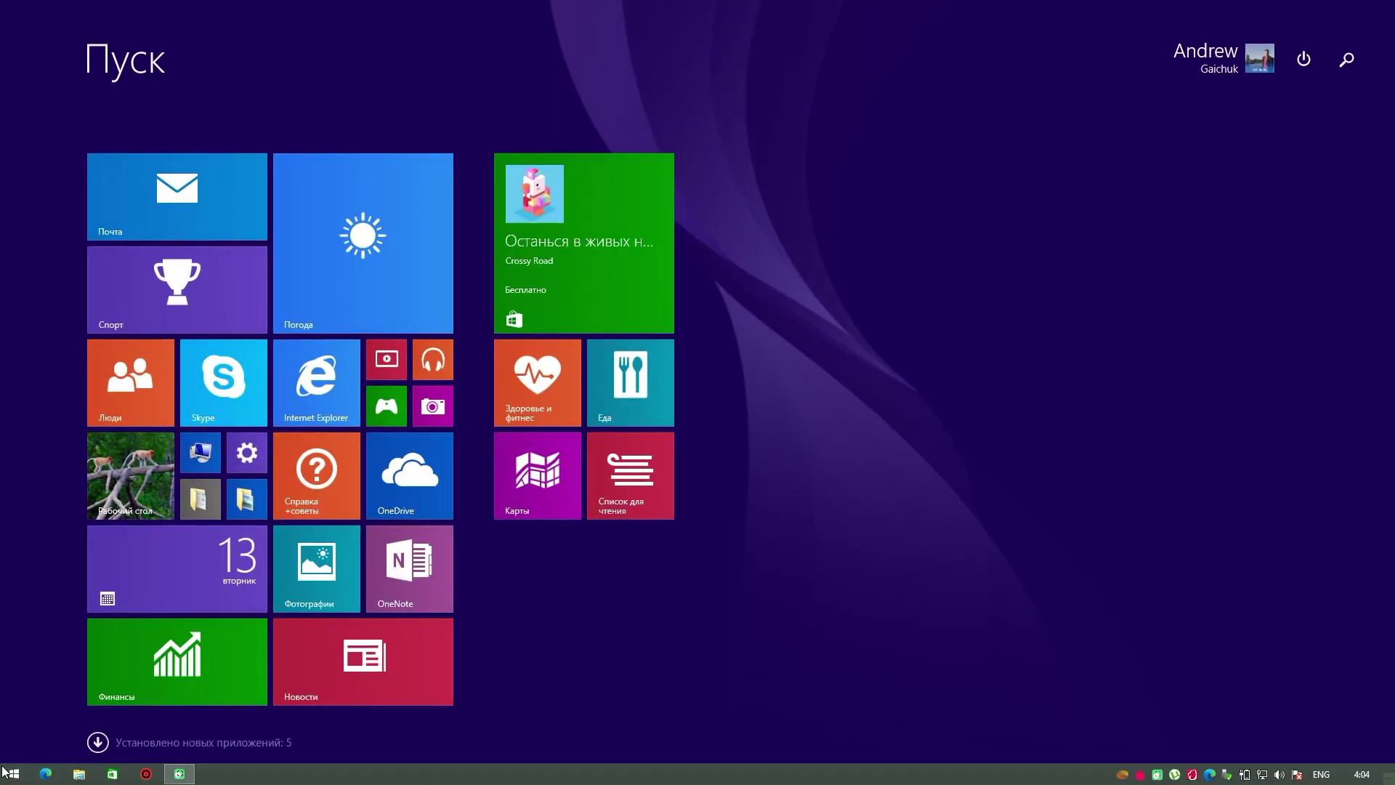
Step: Install the free Афиша app from the Windows Store, check its installation page, and leave the store
{"action": "left_click", "coordinate": [112, 774]}
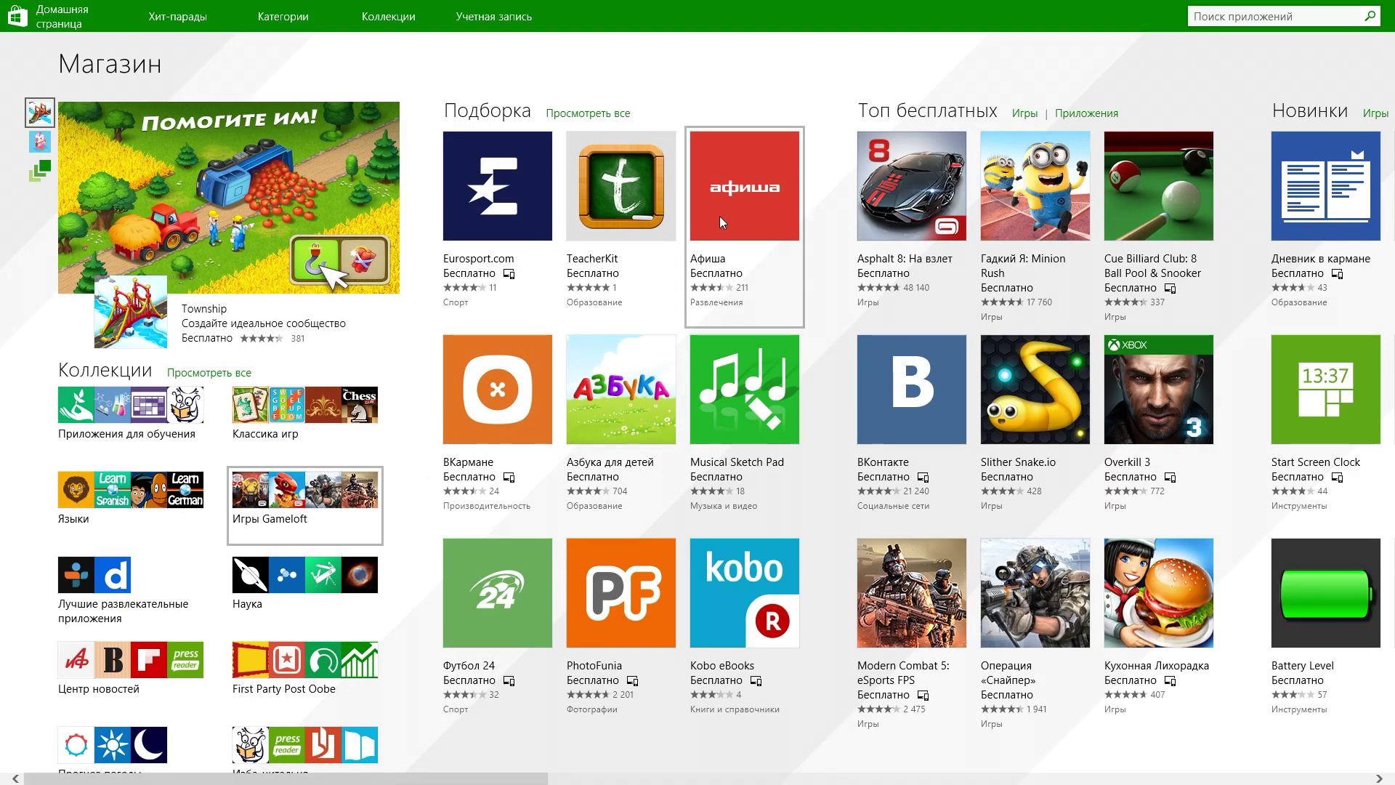
{"action": "left_click", "coordinate": [725, 198]}
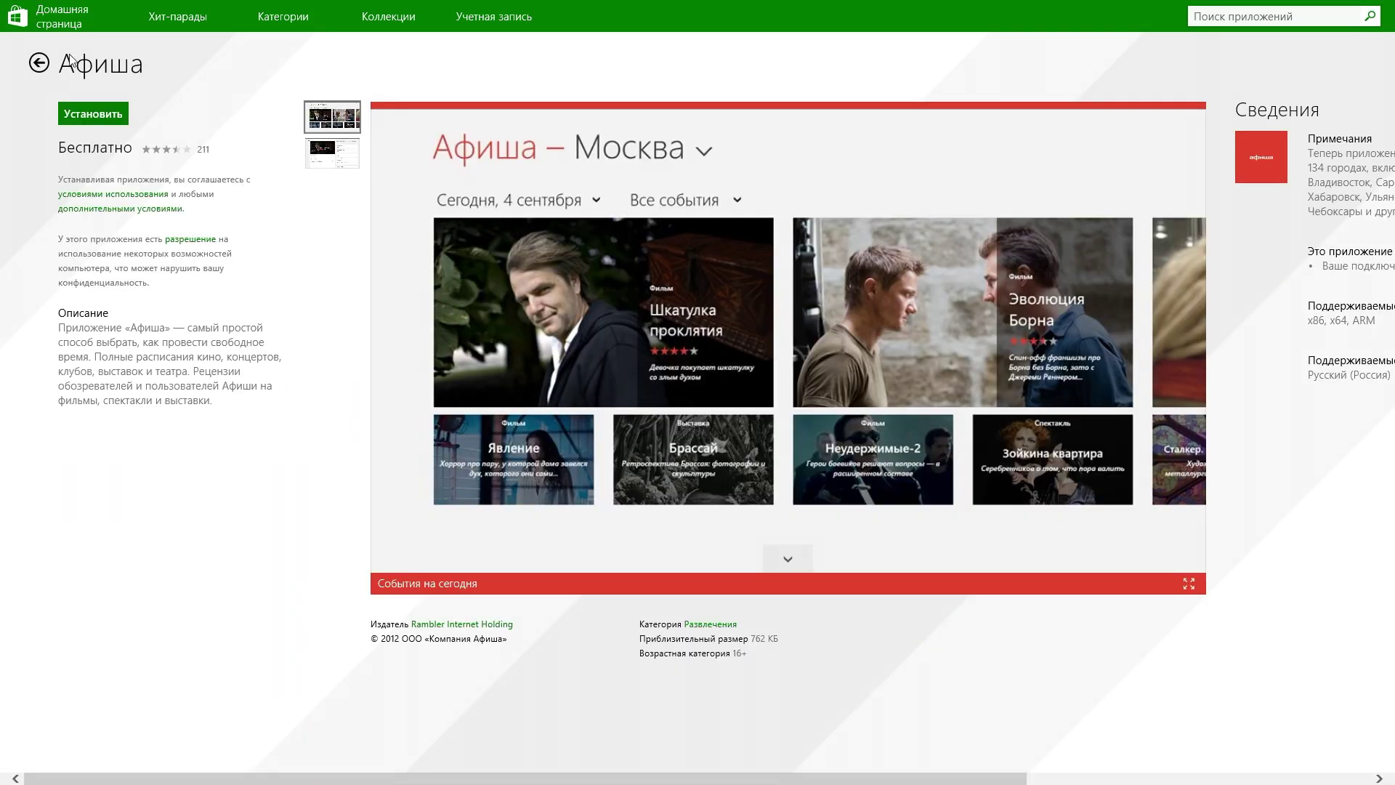
{"action": "left_click", "coordinate": [93, 114]}
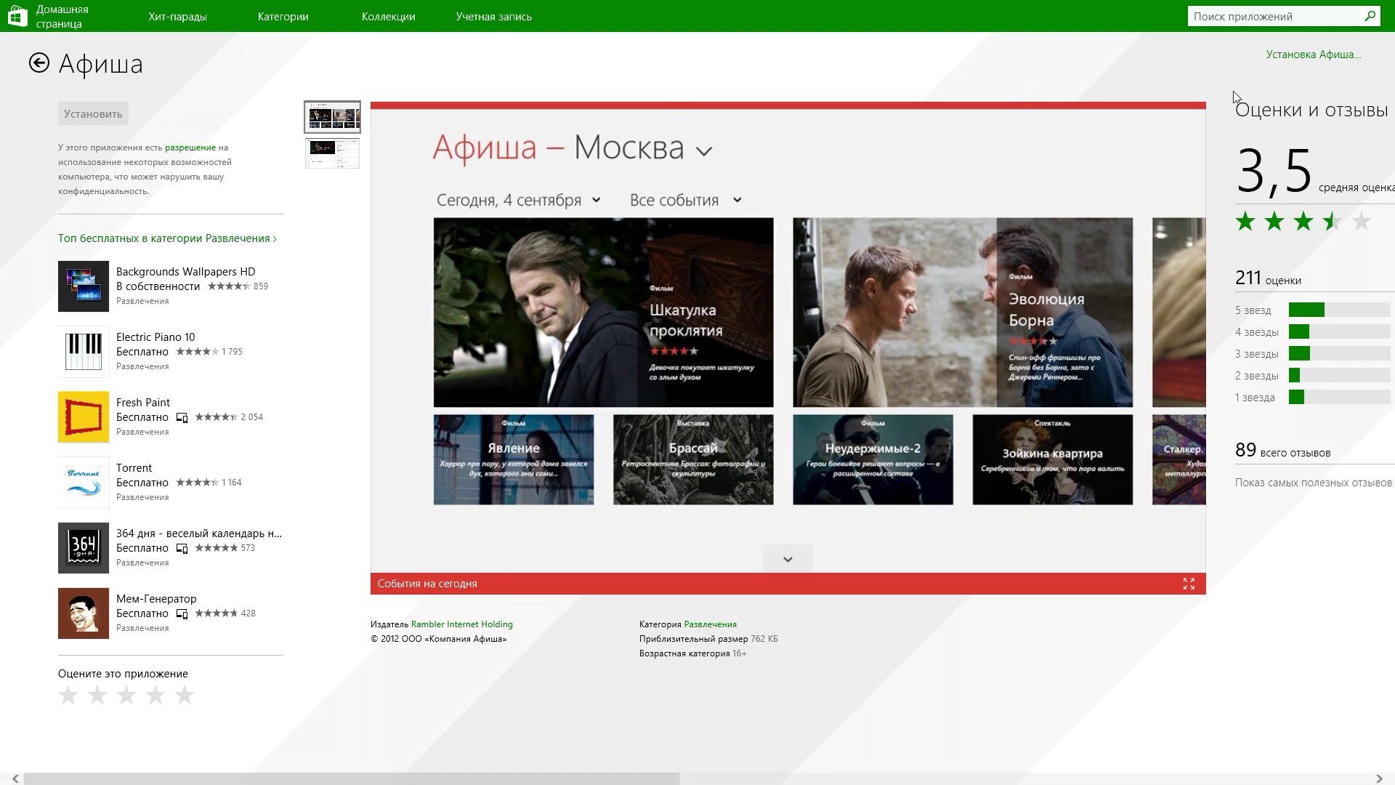
{"action": "left_click", "coordinate": [1271, 56]}
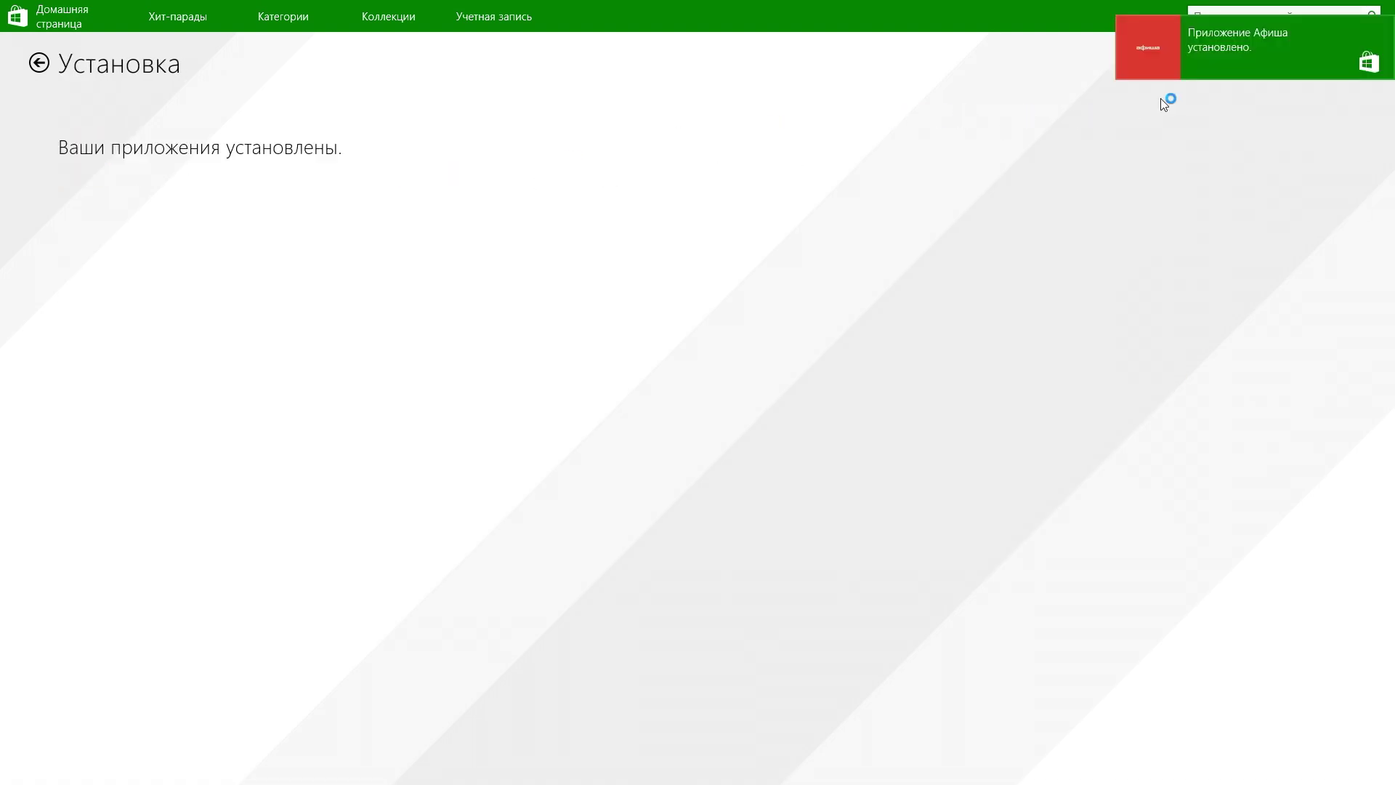
{"action": "left_click", "coordinate": [1359, 33]}
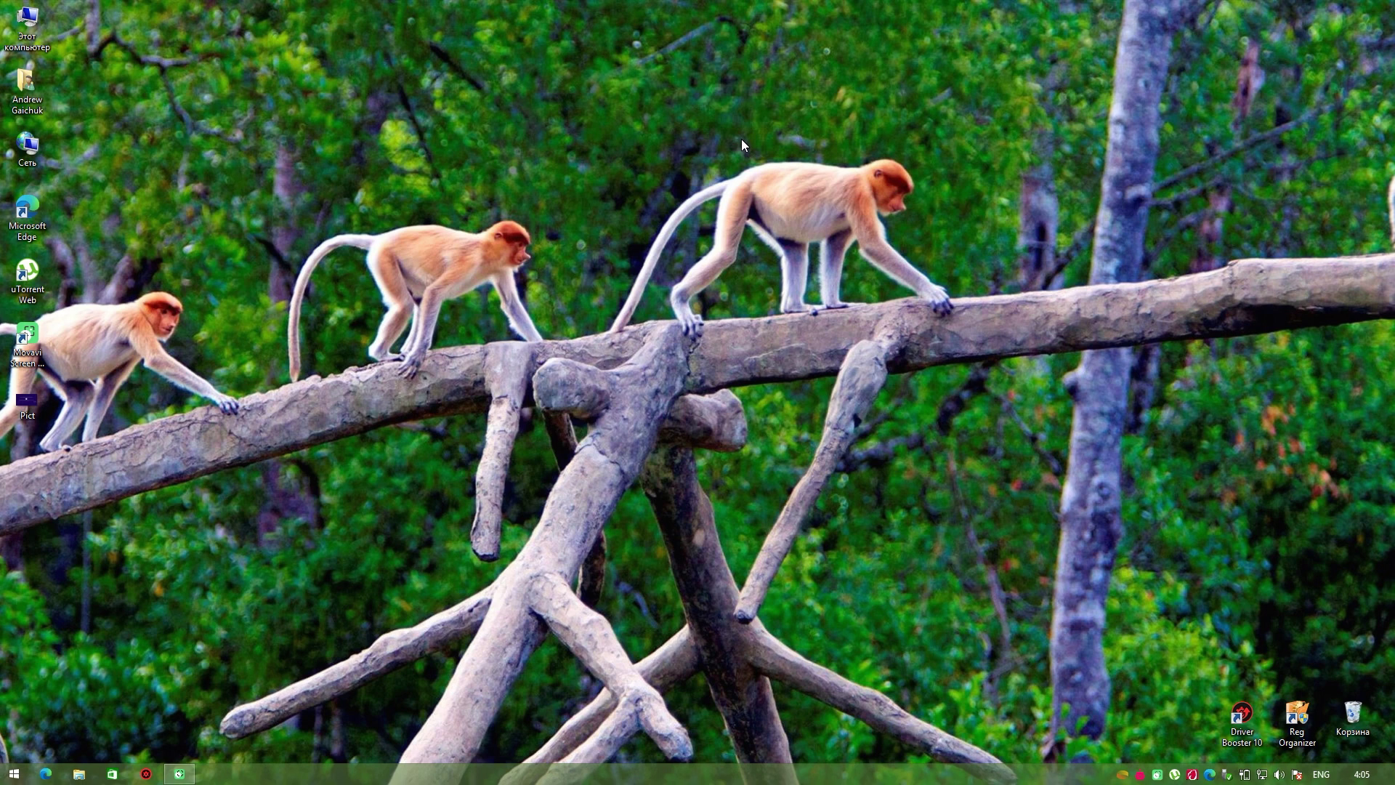
Step: View the computer's basic system information through the properties of Этот компьютер, then close it
{"action": "right_click", "coordinate": [28, 41]}
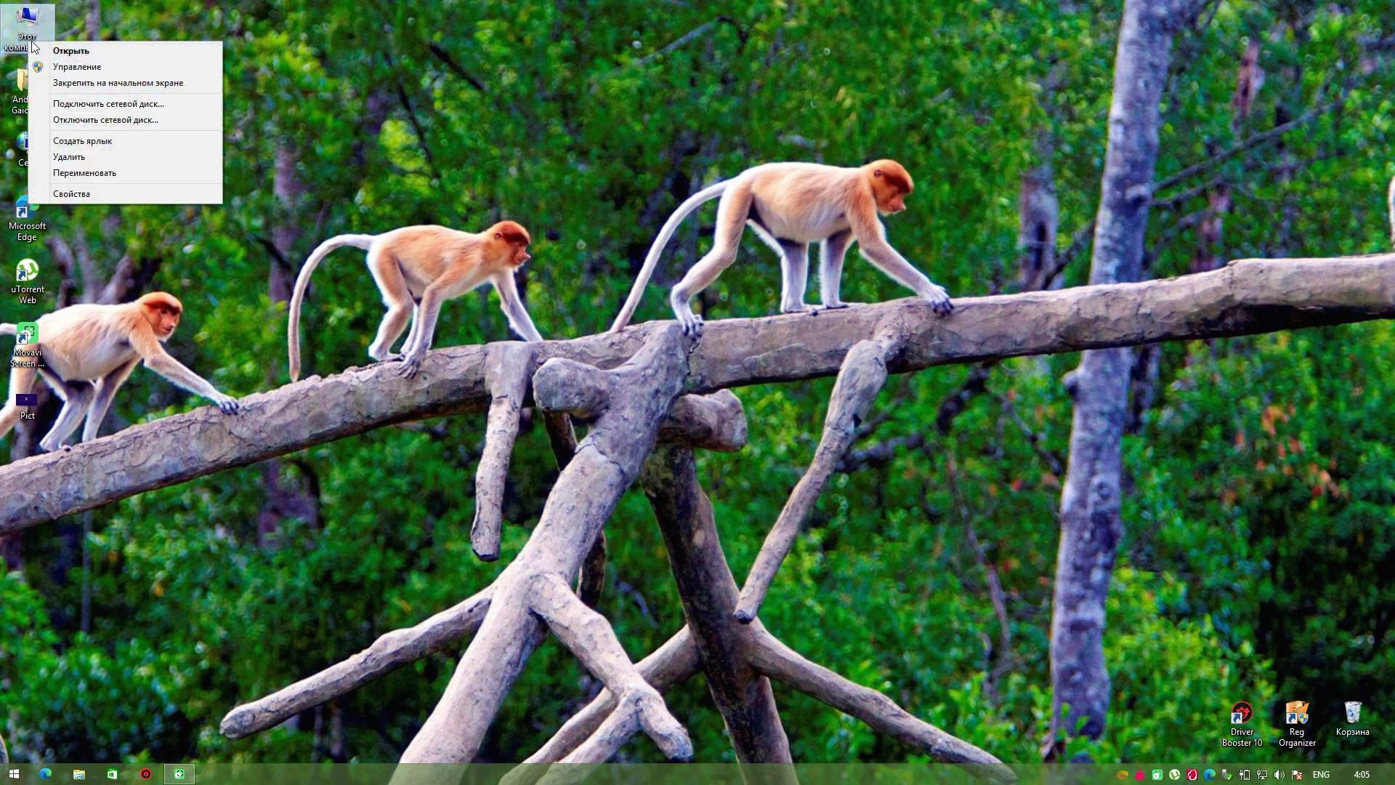
{"action": "left_click", "coordinate": [73, 193]}
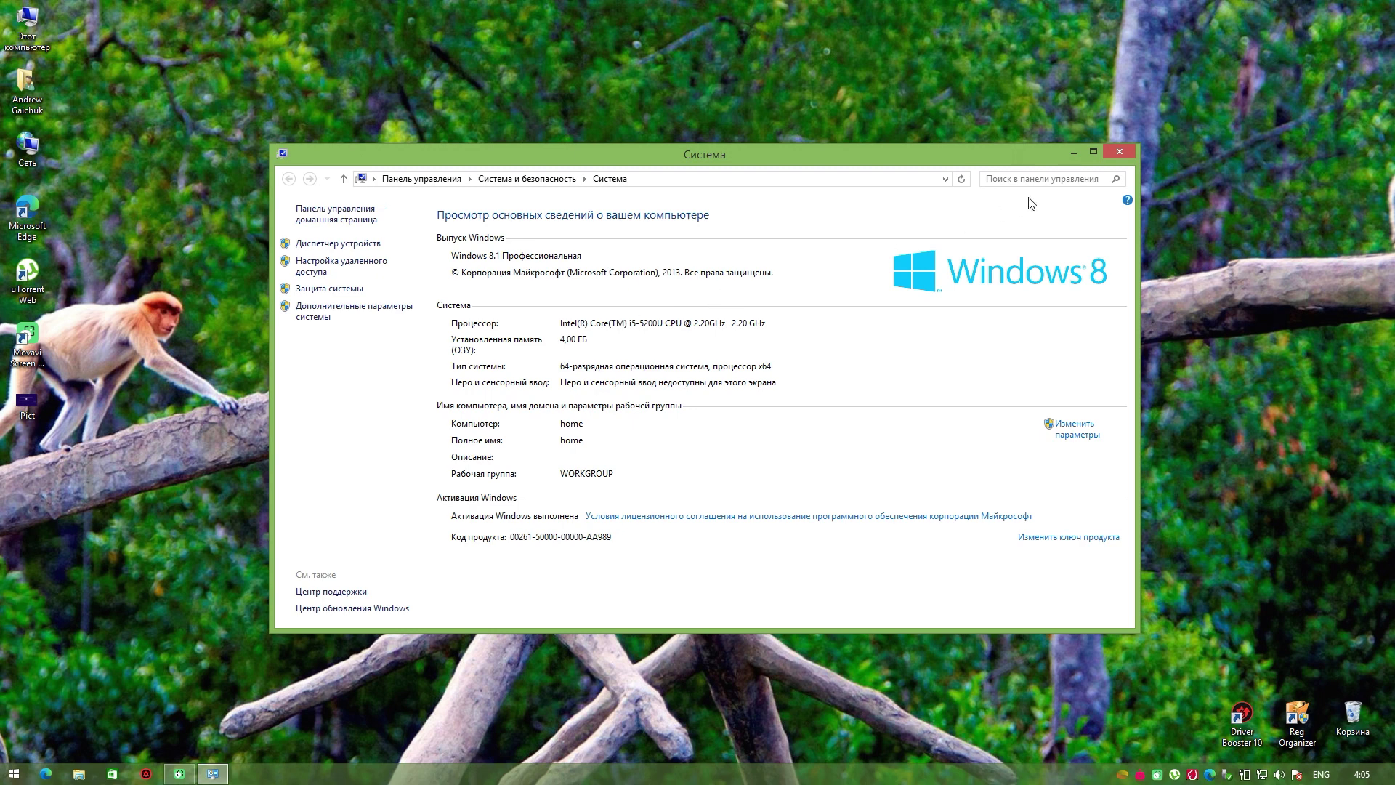
{"action": "left_click", "coordinate": [1132, 146]}
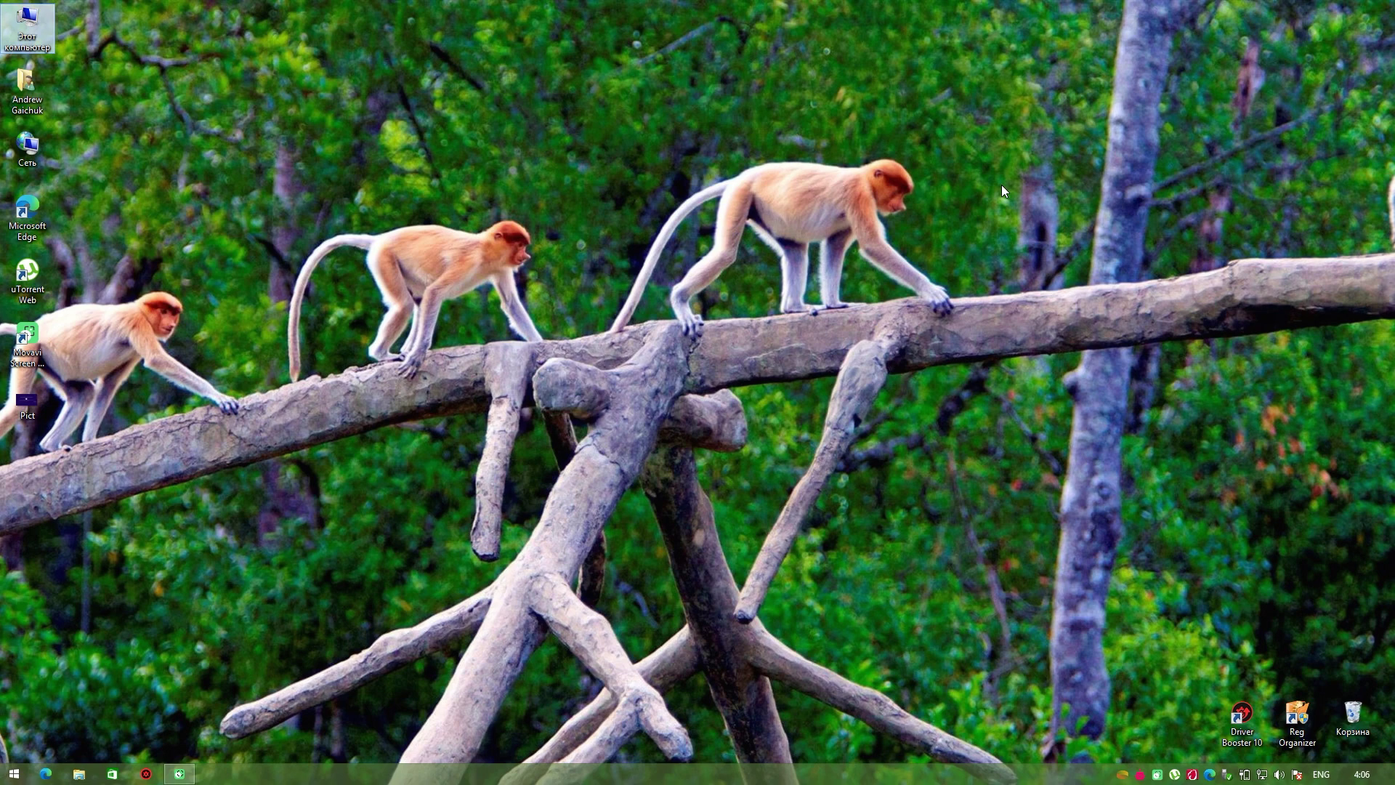
Step: View the folders and drives in Этот компьютер and close its window
{"action": "key", "text": "Return"}
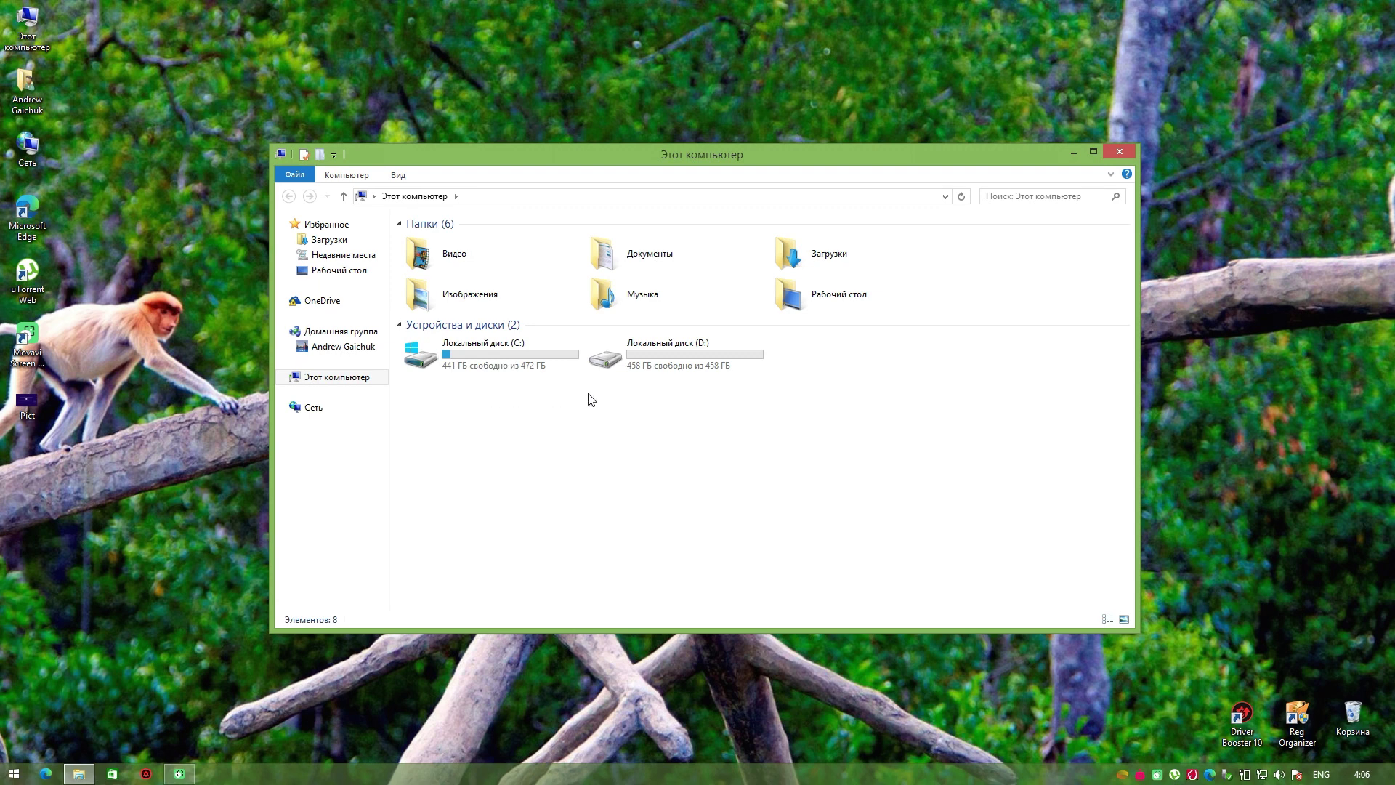
{"action": "left_click", "coordinate": [1121, 149]}
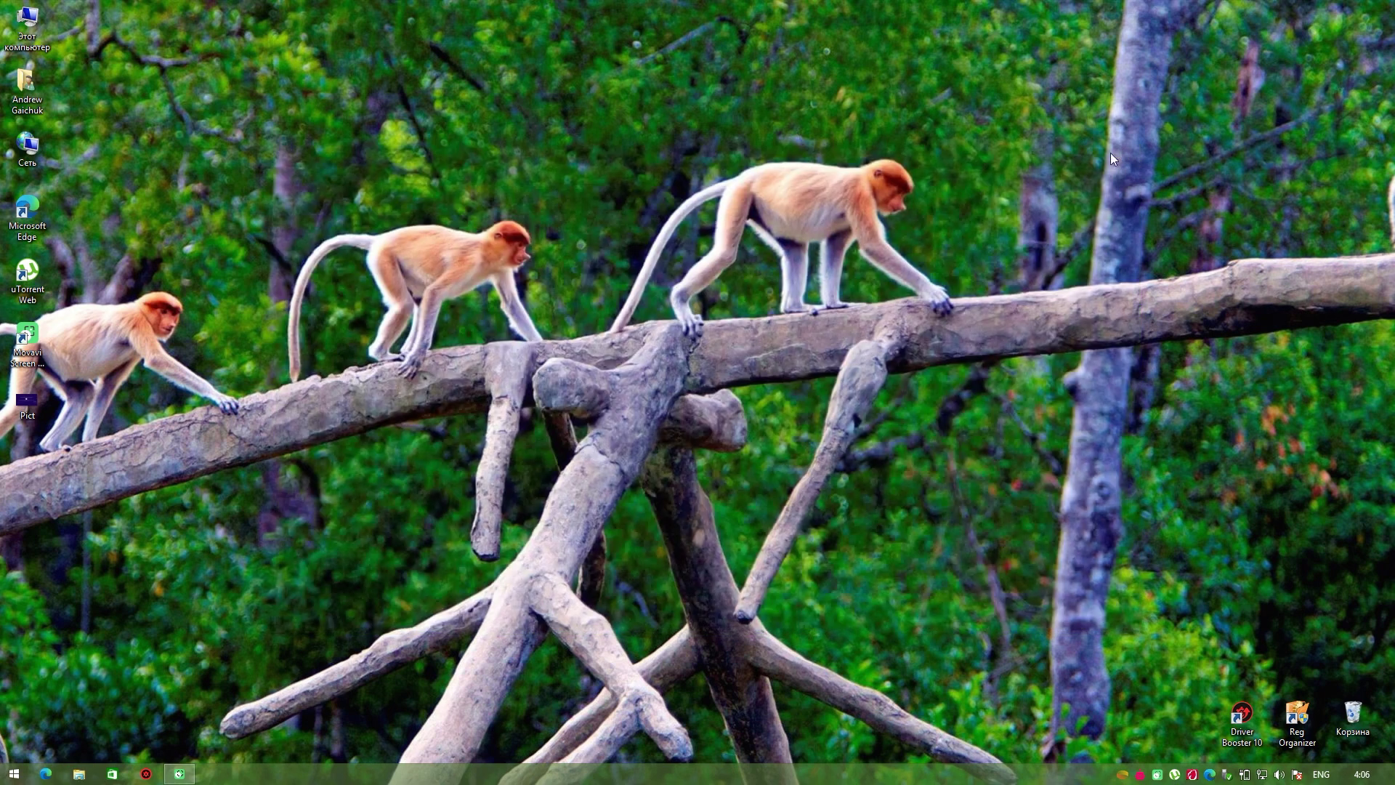
{"action": "double_click", "coordinate": [46, 20]}
{"action": "left_click", "coordinate": [554, 353]}
{"action": "key", "text": "super"}
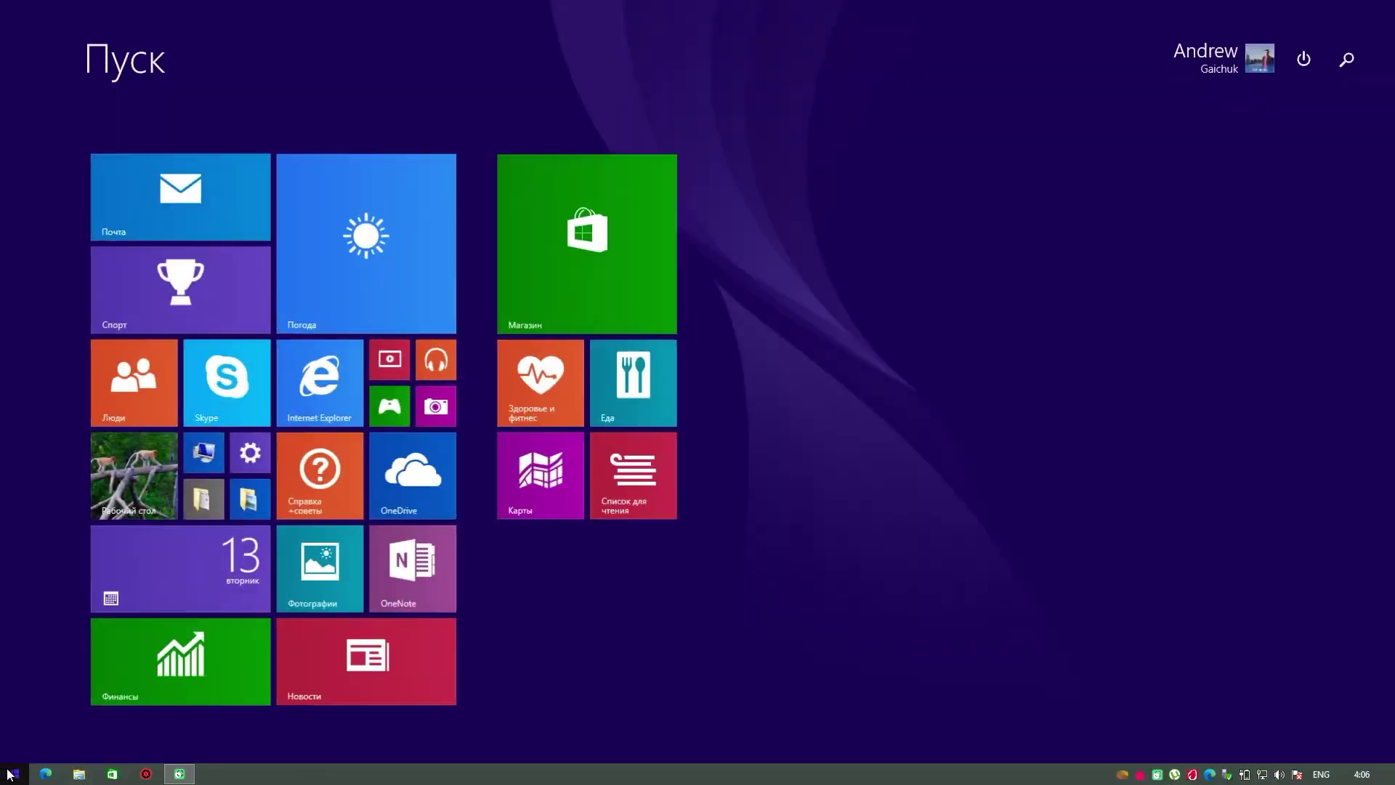
{"action": "key", "text": "super"}
{"action": "left_click", "coordinate": [16, 775]}
{"action": "left_click", "coordinate": [16, 775]}
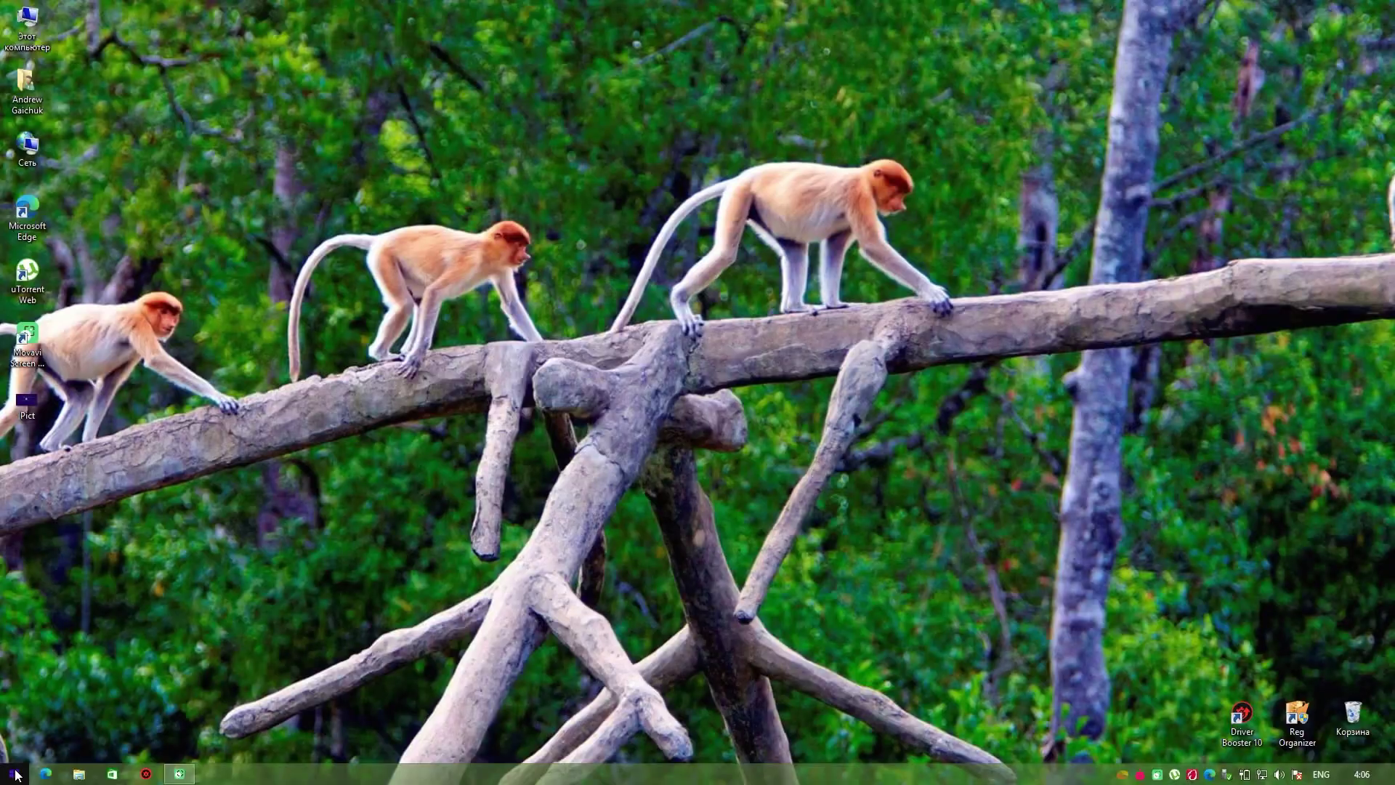
{"action": "left_click", "coordinate": [16, 775]}
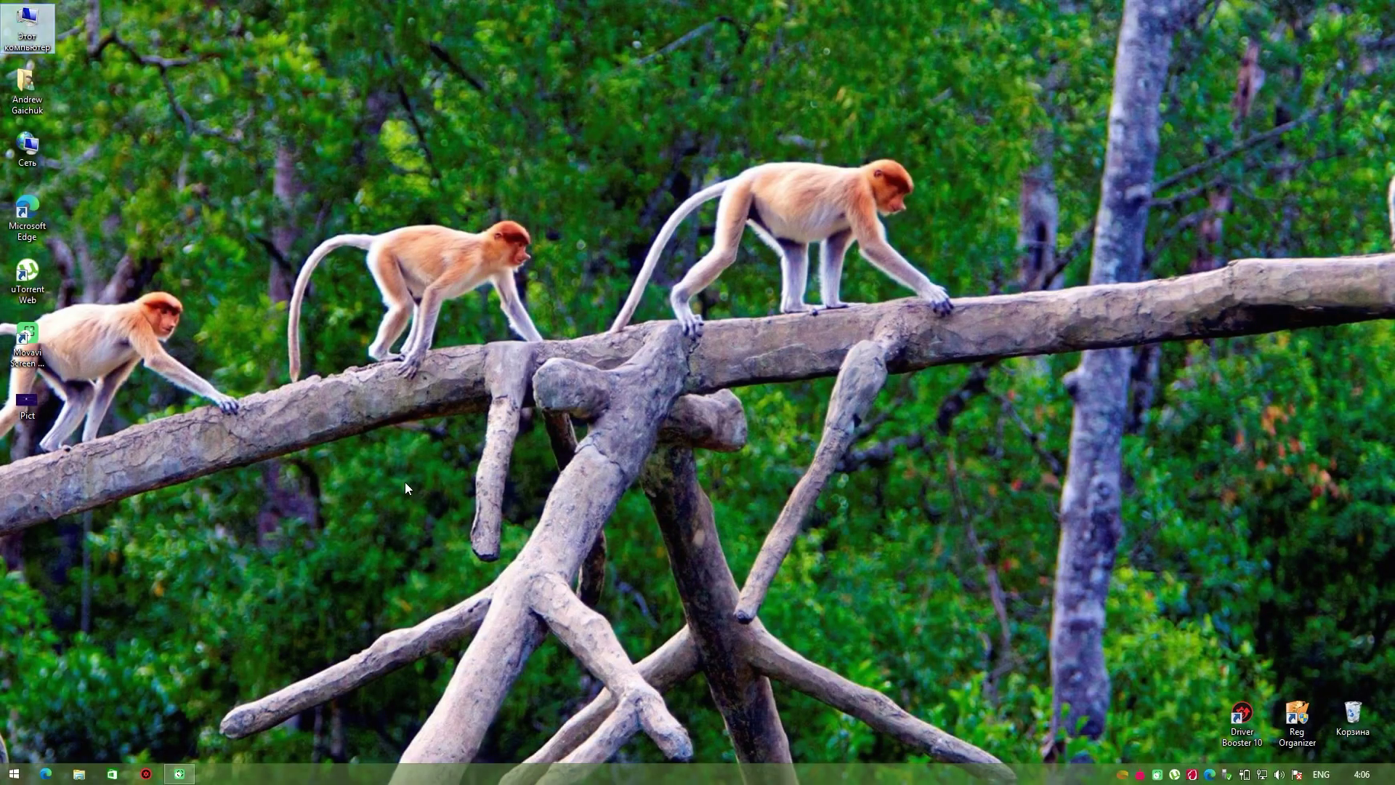
Step: Open the Windows Update page under Обновление и восстановление in the PC settings
{"action": "left_click", "coordinate": [14, 774]}
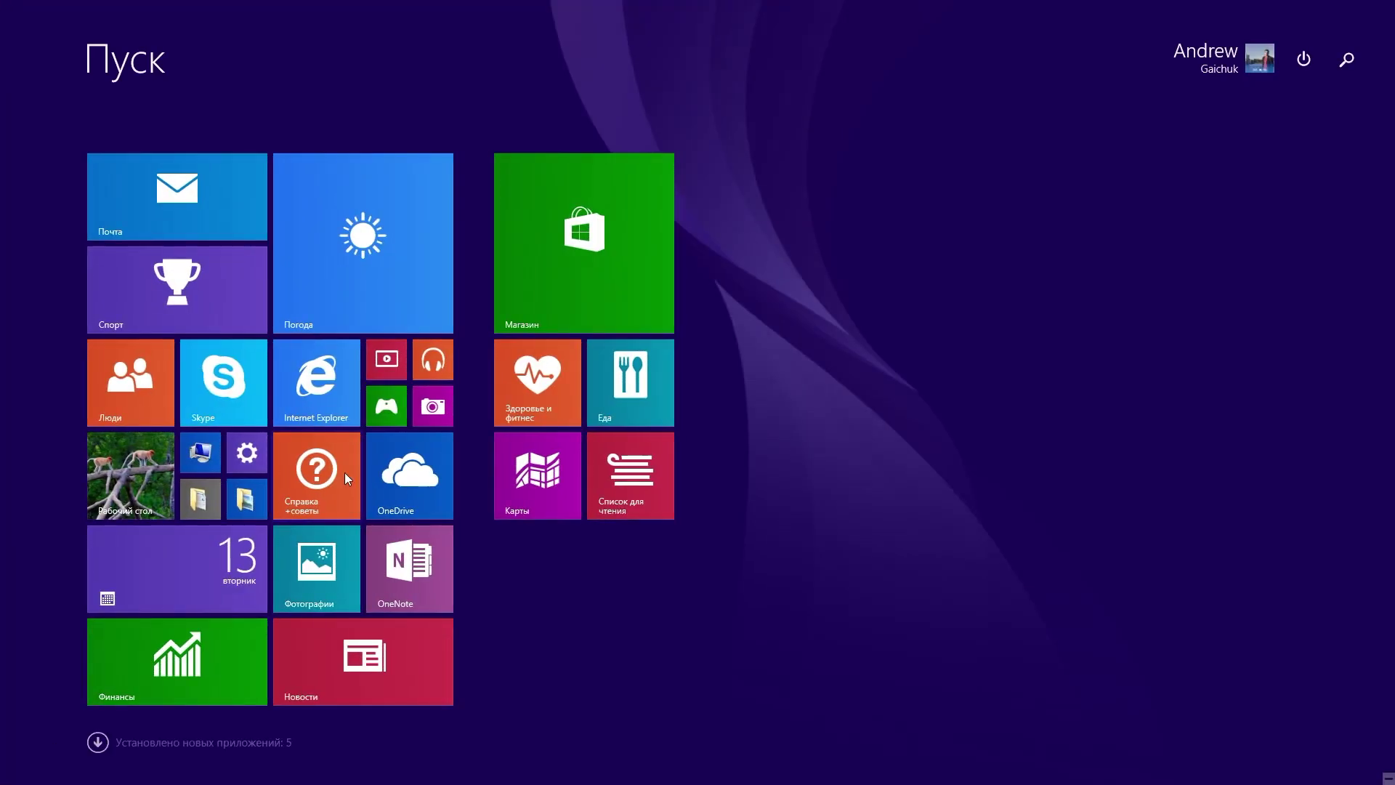
{"action": "left_click", "coordinate": [251, 453]}
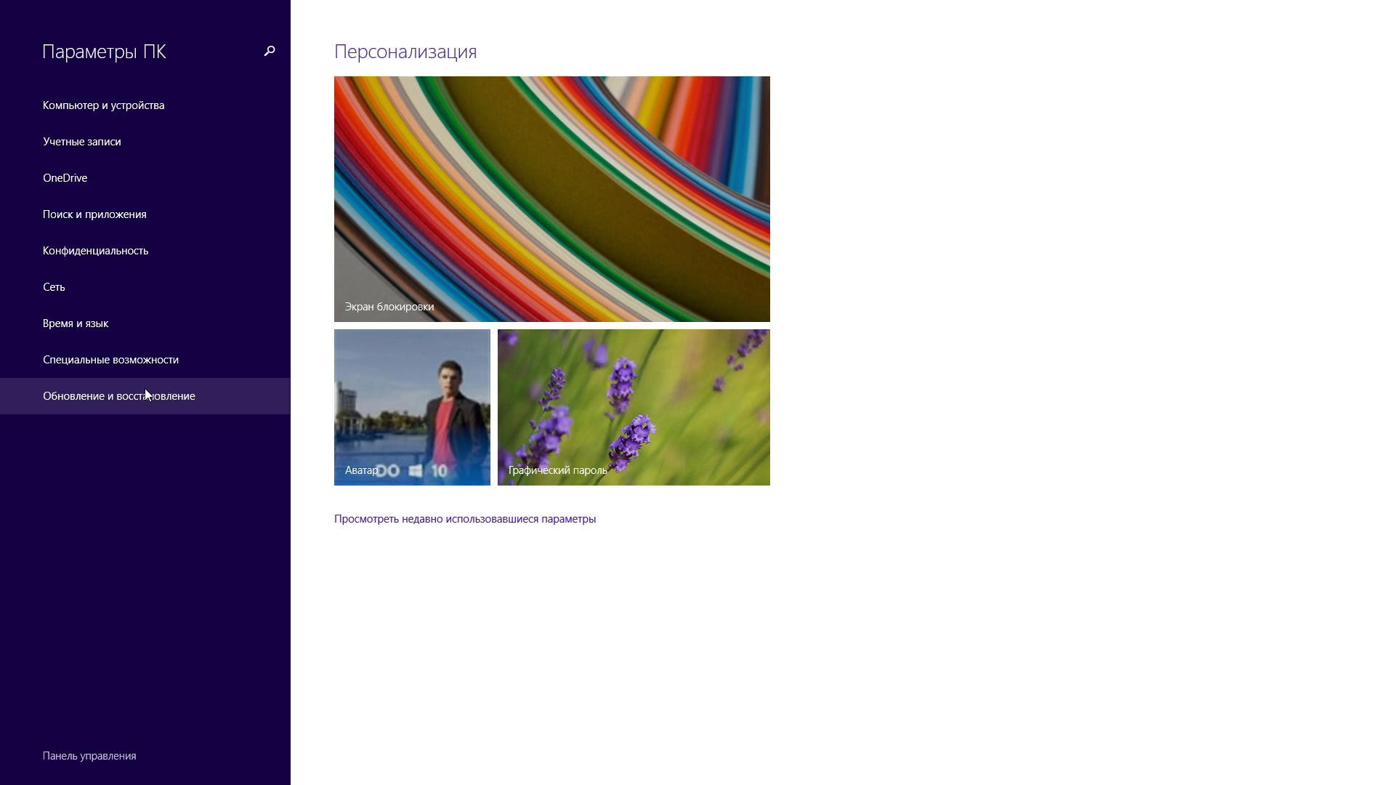
{"action": "left_click", "coordinate": [107, 393]}
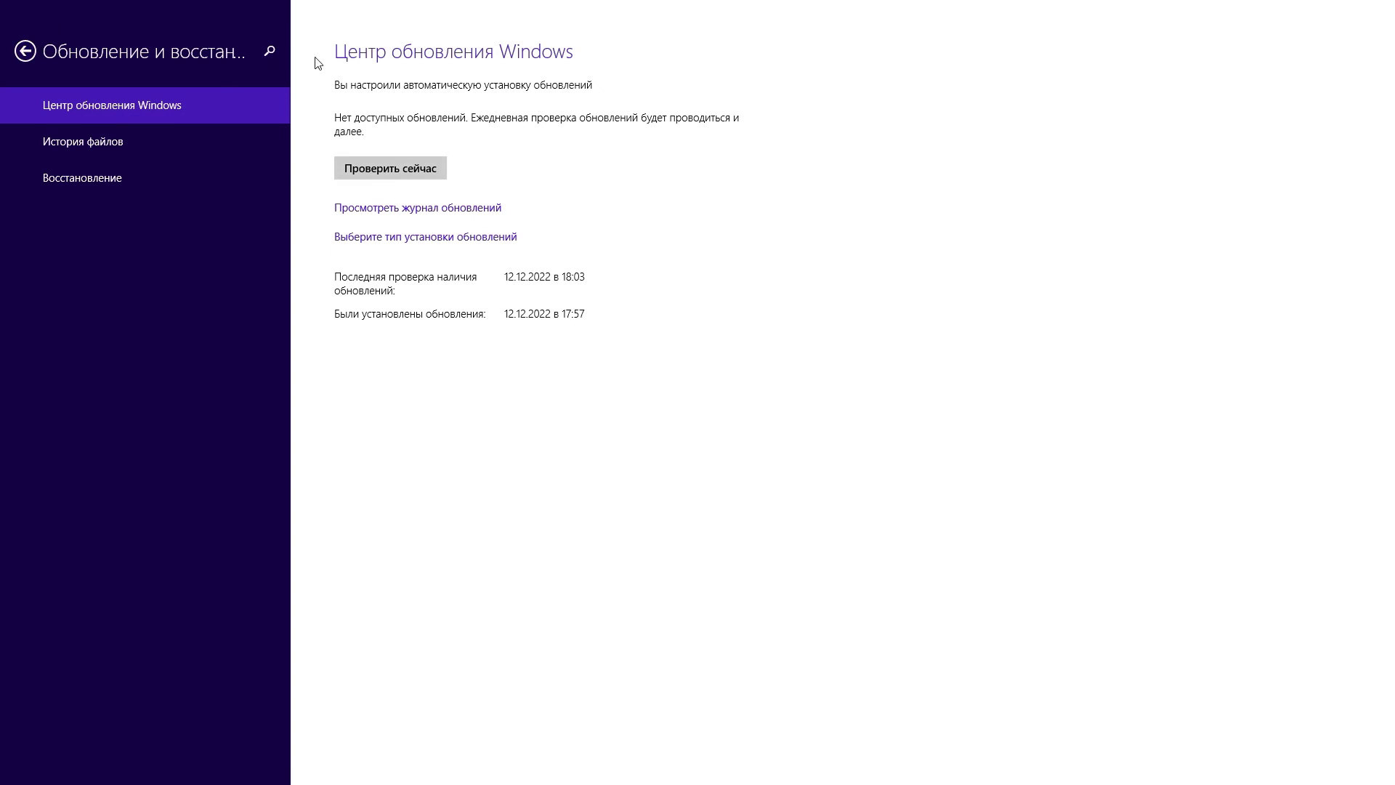
Step: Switch to UrbanVPN and connect it to the Germany location, then briefly revisit the PC settings
{"action": "left_click", "coordinate": [1385, 8]}
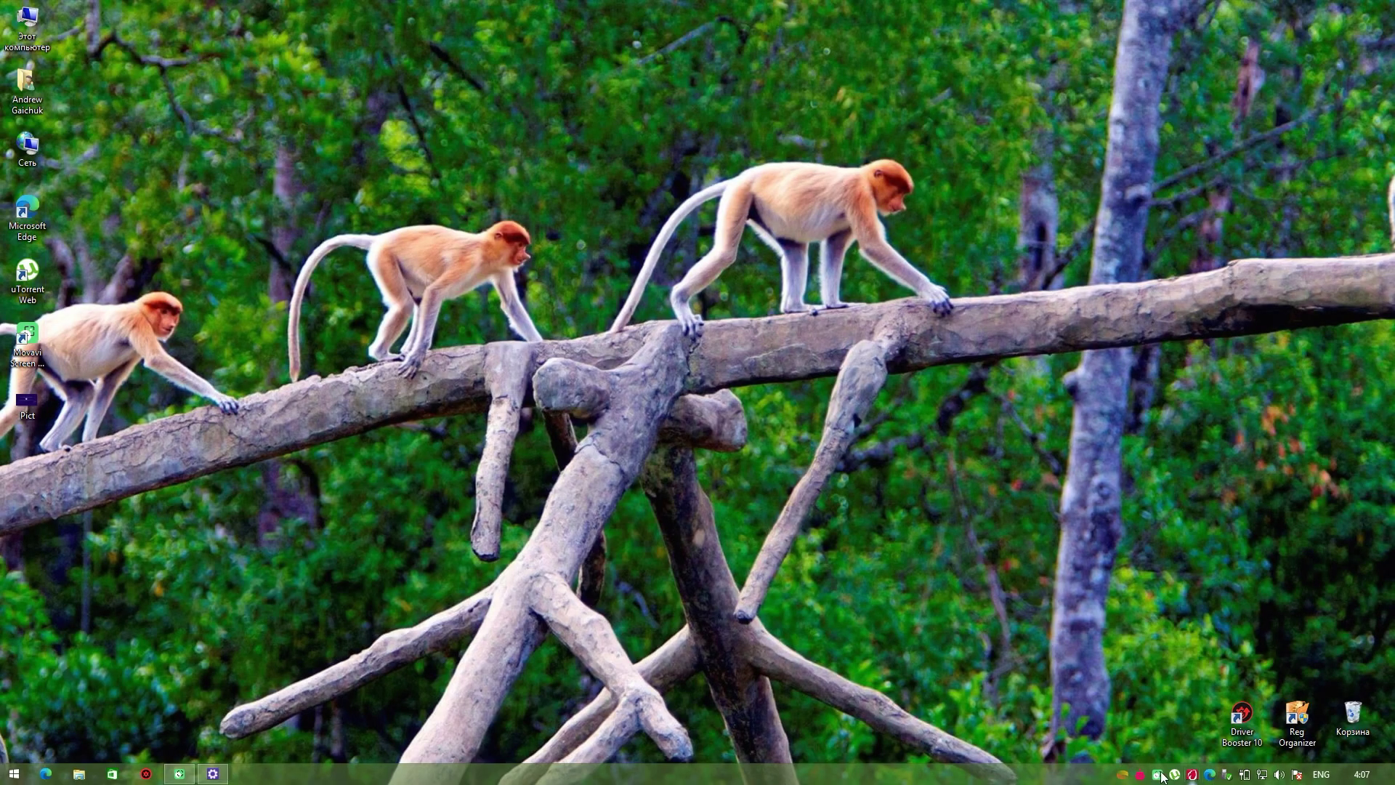
{"action": "left_click", "coordinate": [1140, 774]}
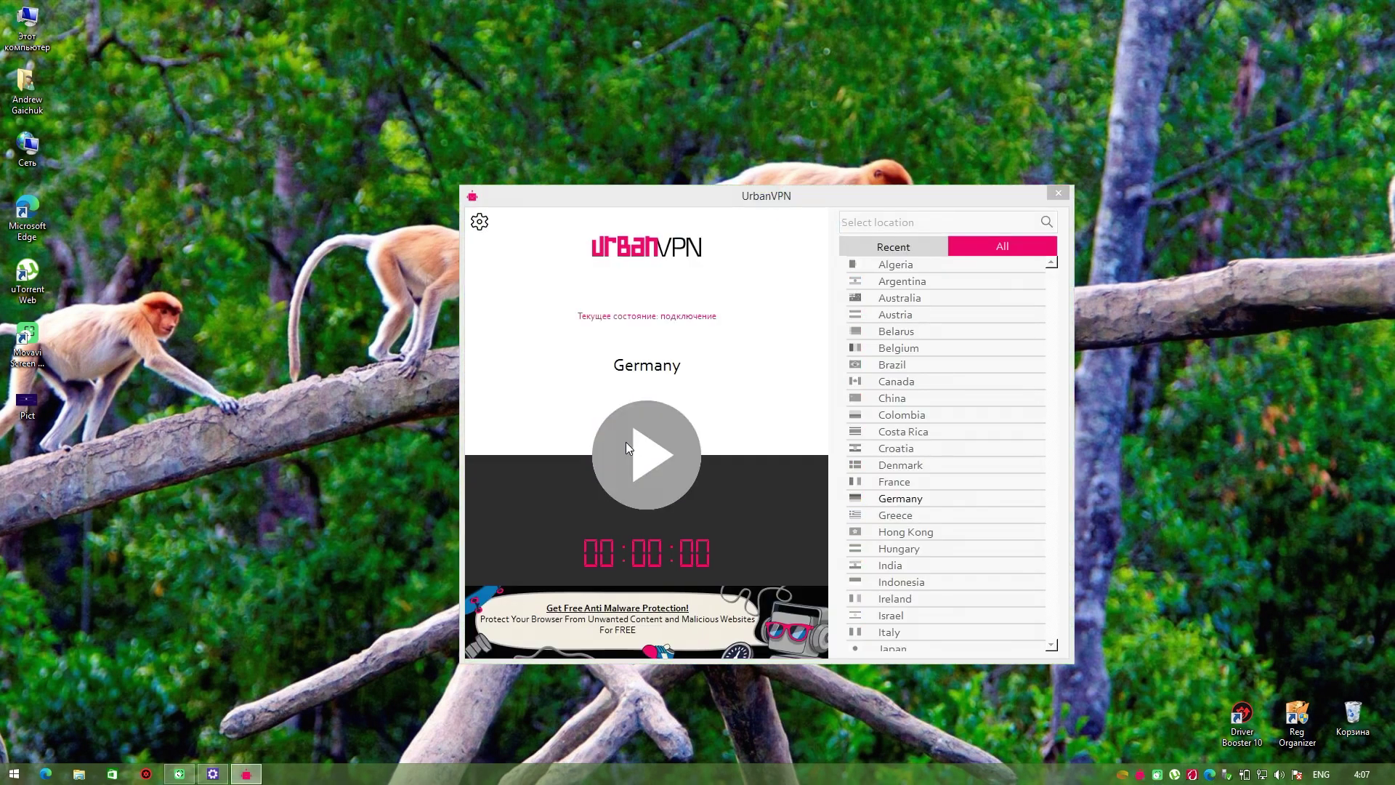
{"action": "left_click", "coordinate": [212, 774]}
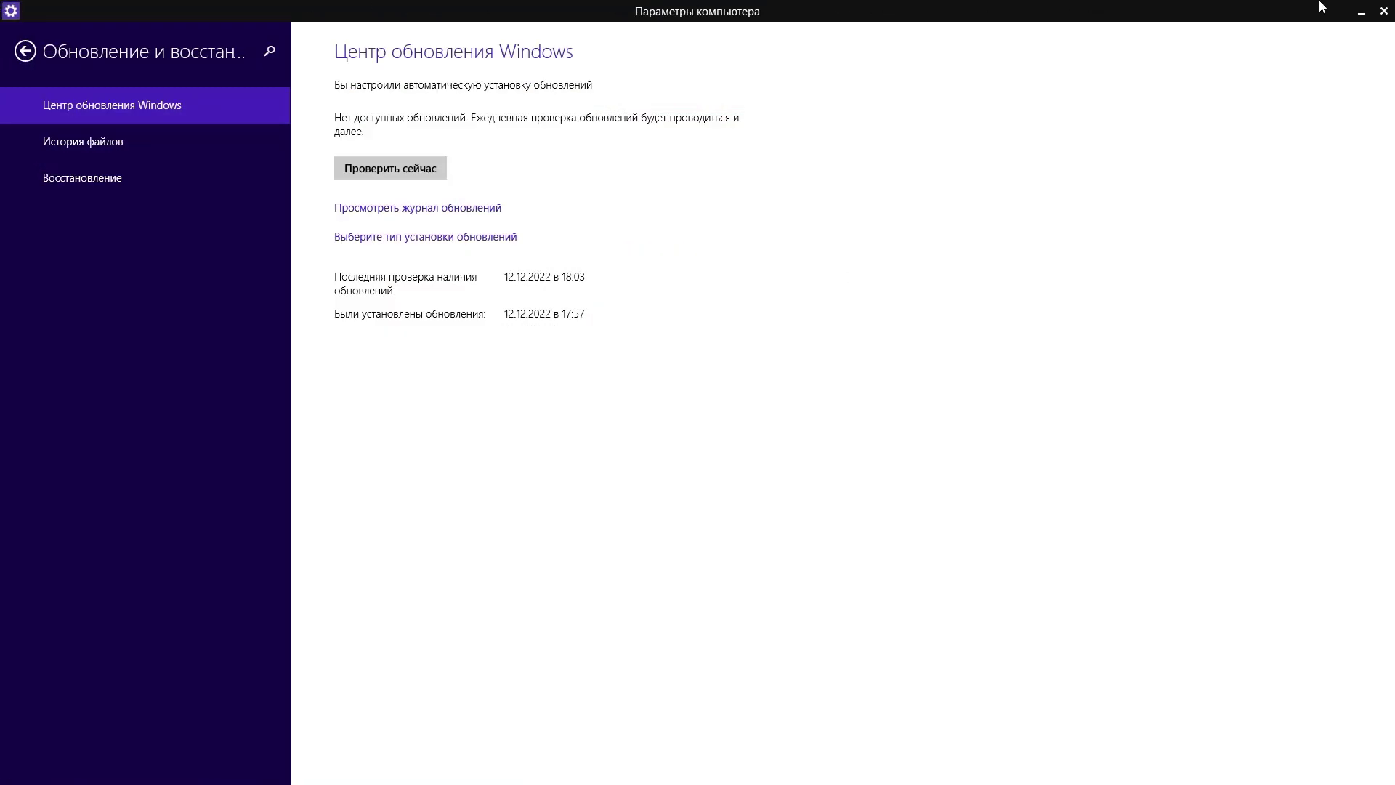
{"action": "left_click", "coordinate": [1384, 10]}
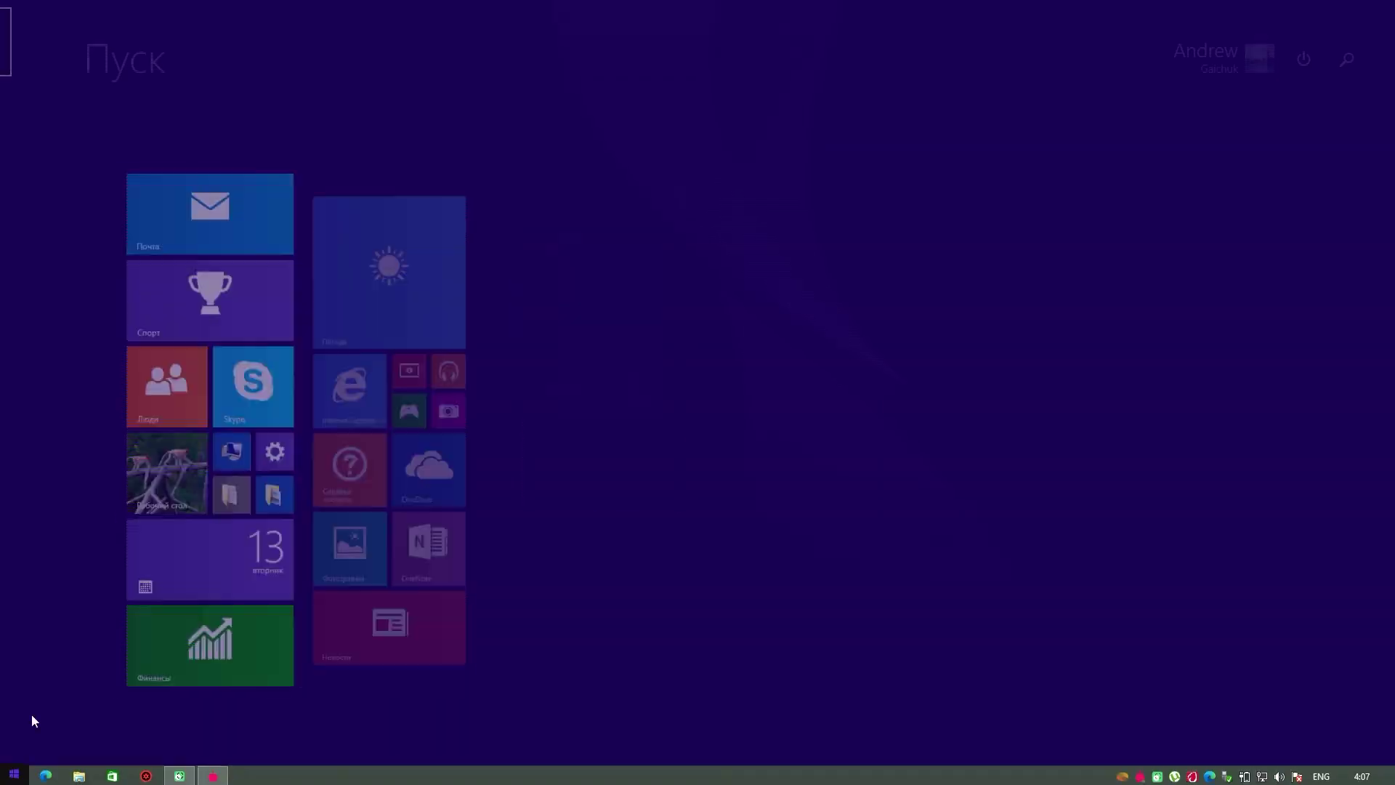
Step: Show the Start screen by way of the Charms bar and return to the desktop
{"action": "mouse_move", "coordinate": [1372, 276]}
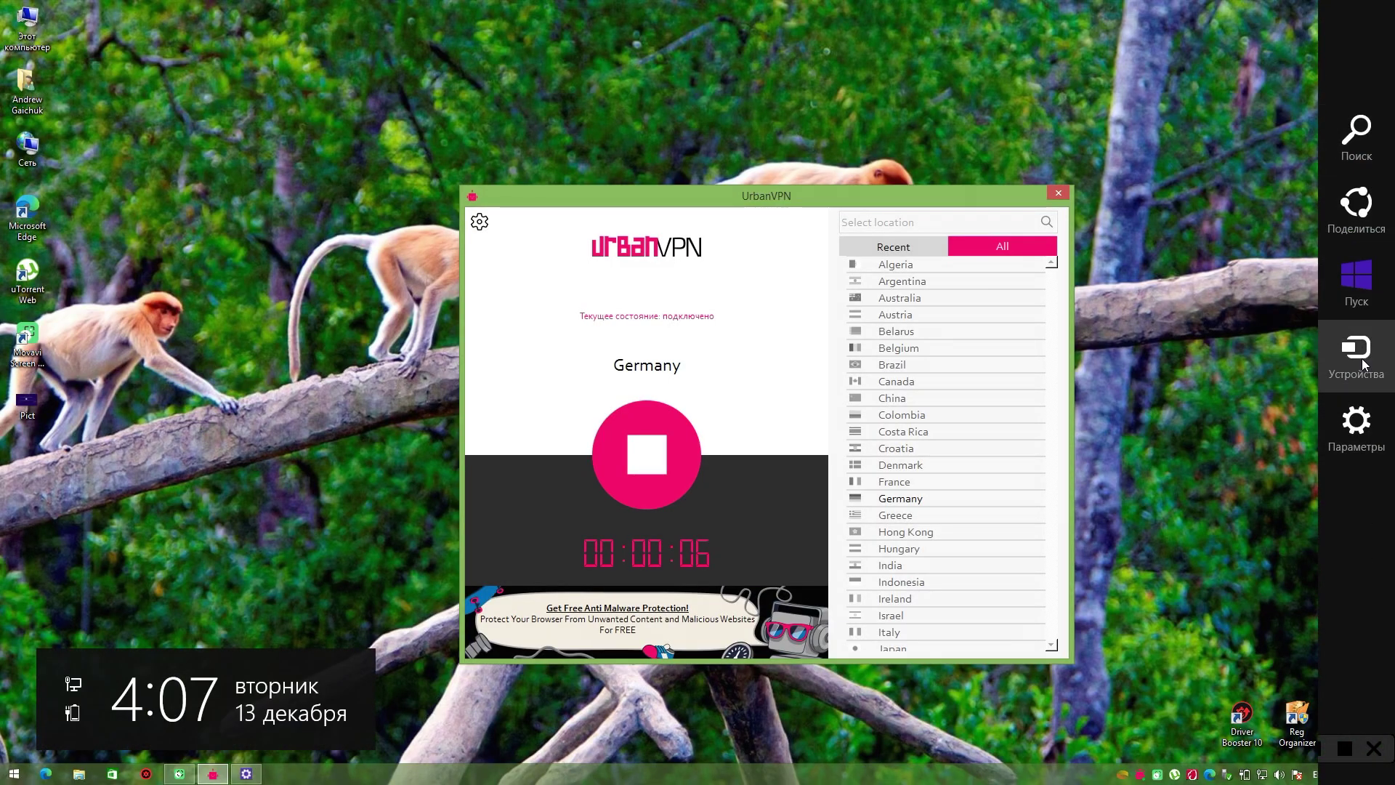
{"action": "left_click", "coordinate": [1357, 280]}
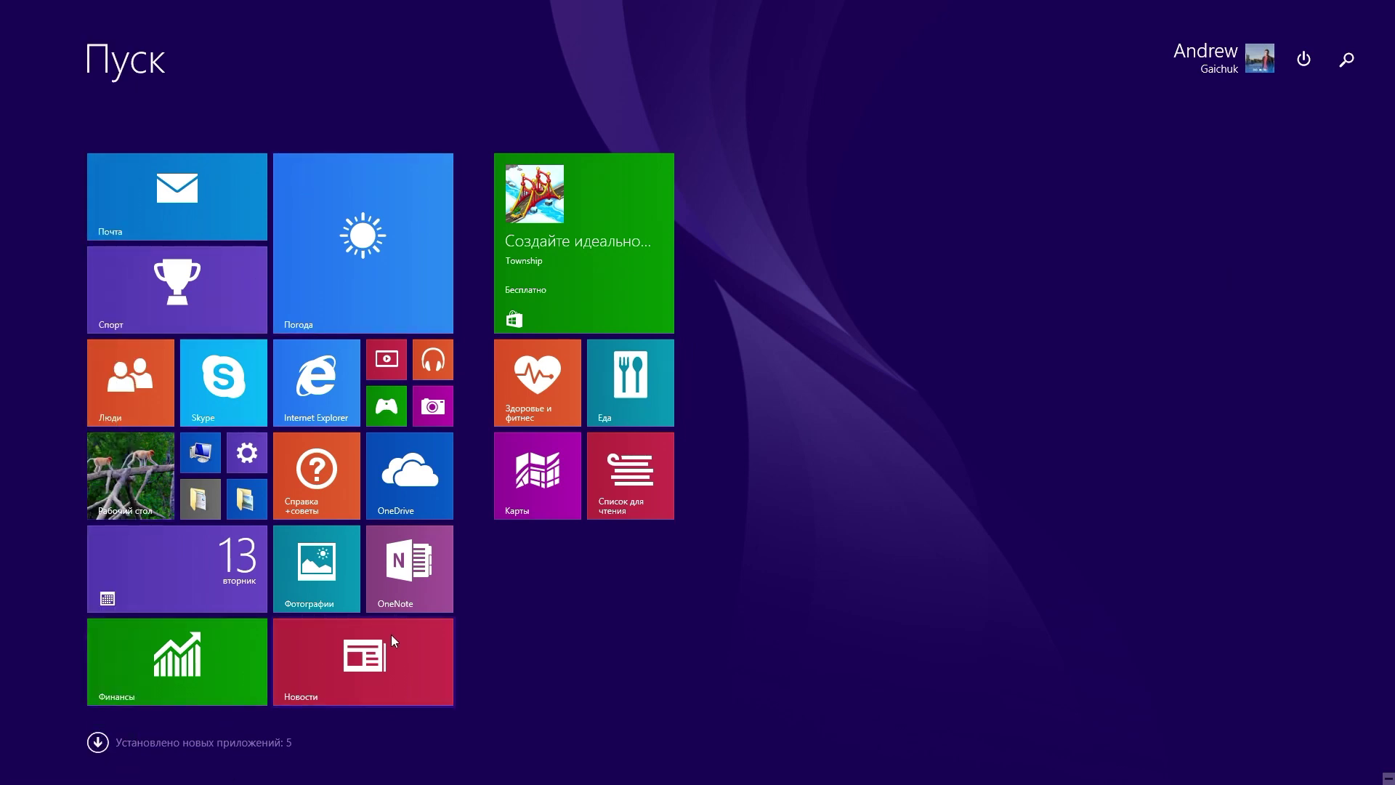
{"action": "left_click", "coordinate": [123, 488]}
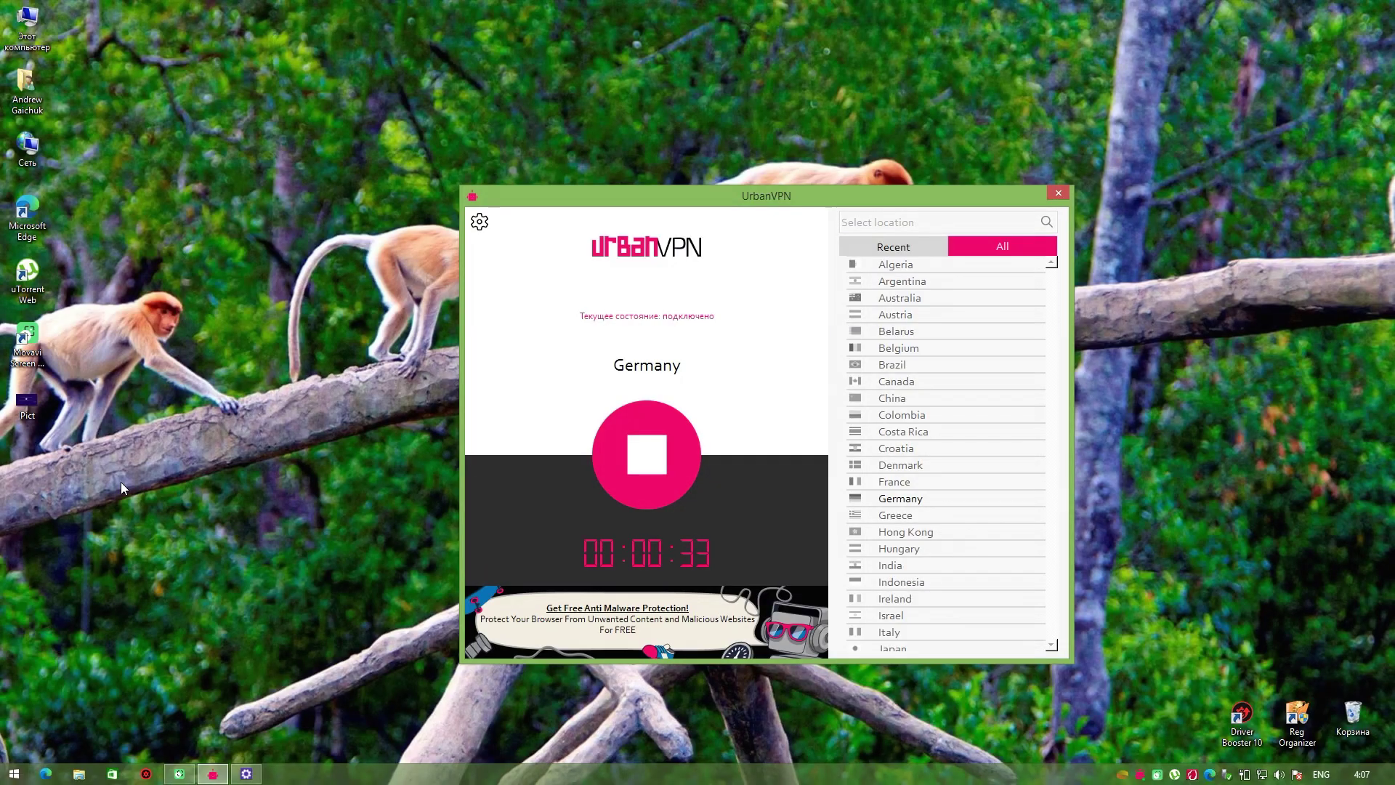
Step: Return to Windows Update, check for updates now, and view the details of the Visual Studio 2008 security update
{"action": "key", "text": "super"}
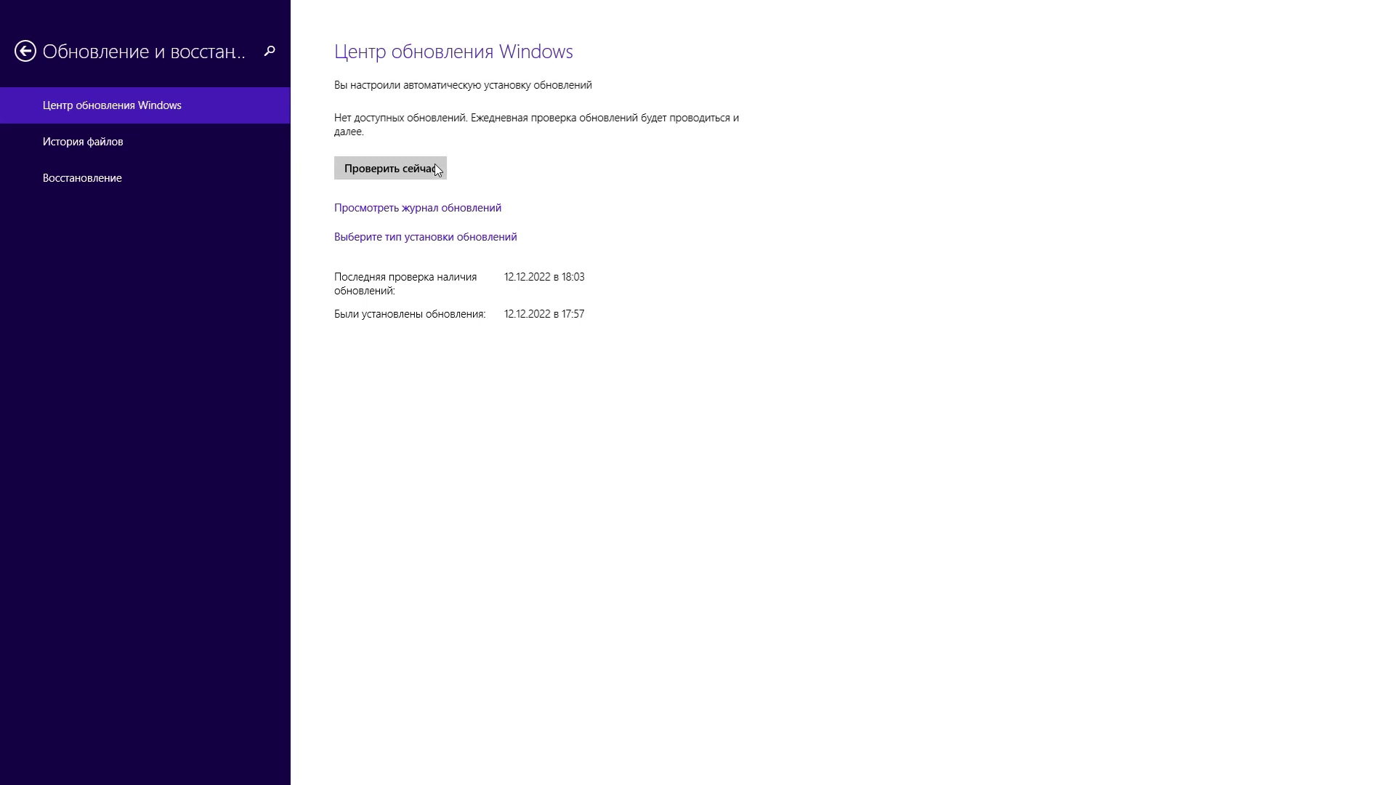
{"action": "left_click", "coordinate": [434, 165]}
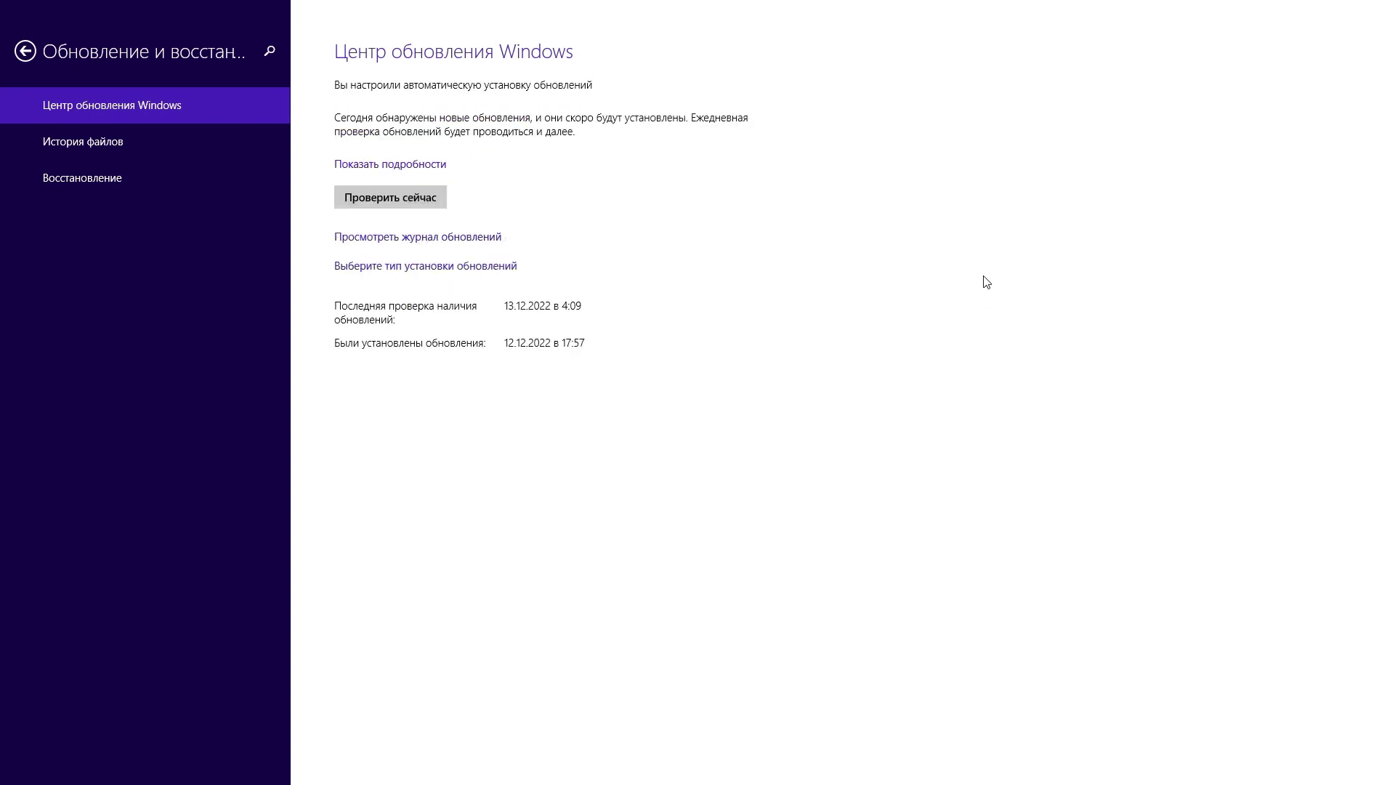
{"action": "left_click", "coordinate": [385, 165]}
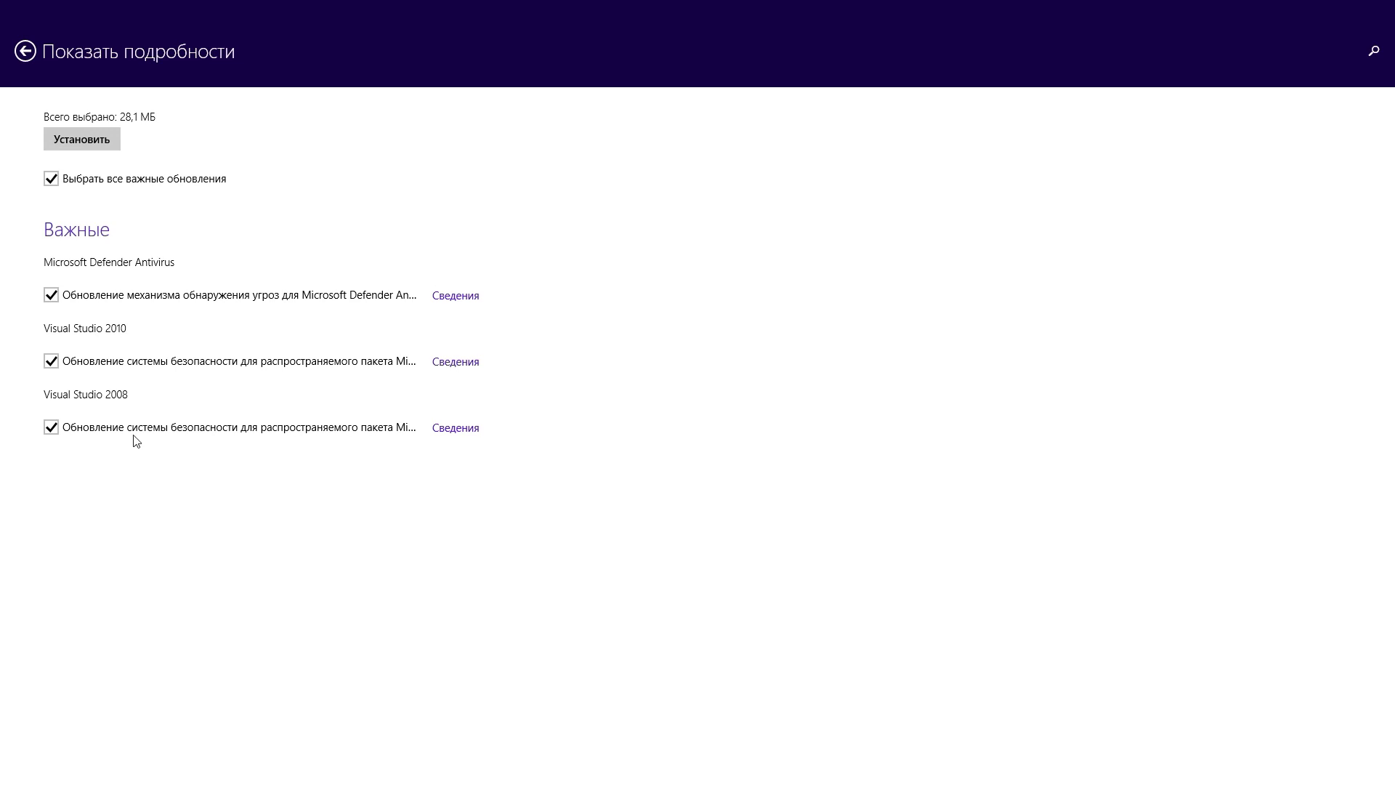
{"action": "left_click", "coordinate": [456, 428]}
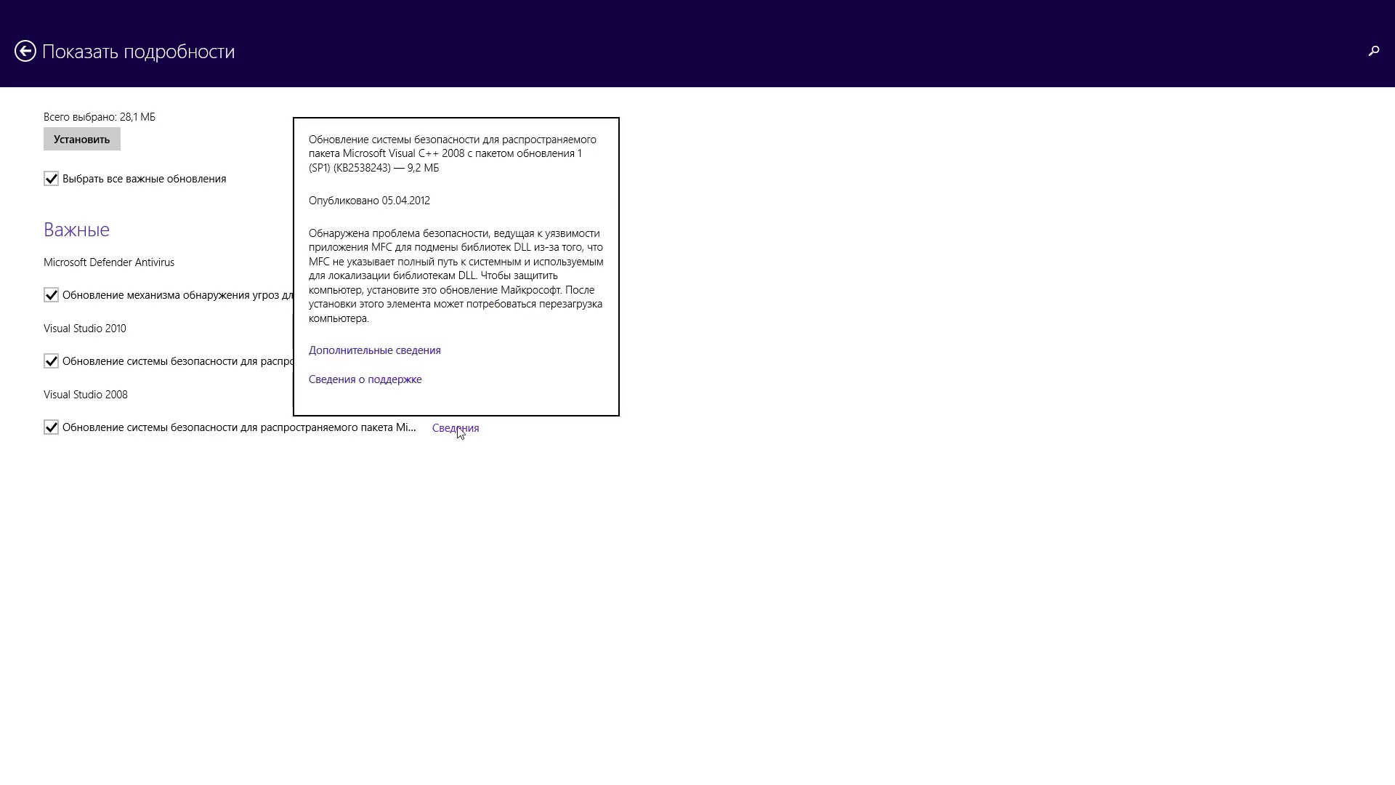
Step: Install all the selected important updates from Windows Update, and leave the PC settings when they are done
{"action": "left_click", "coordinate": [467, 472]}
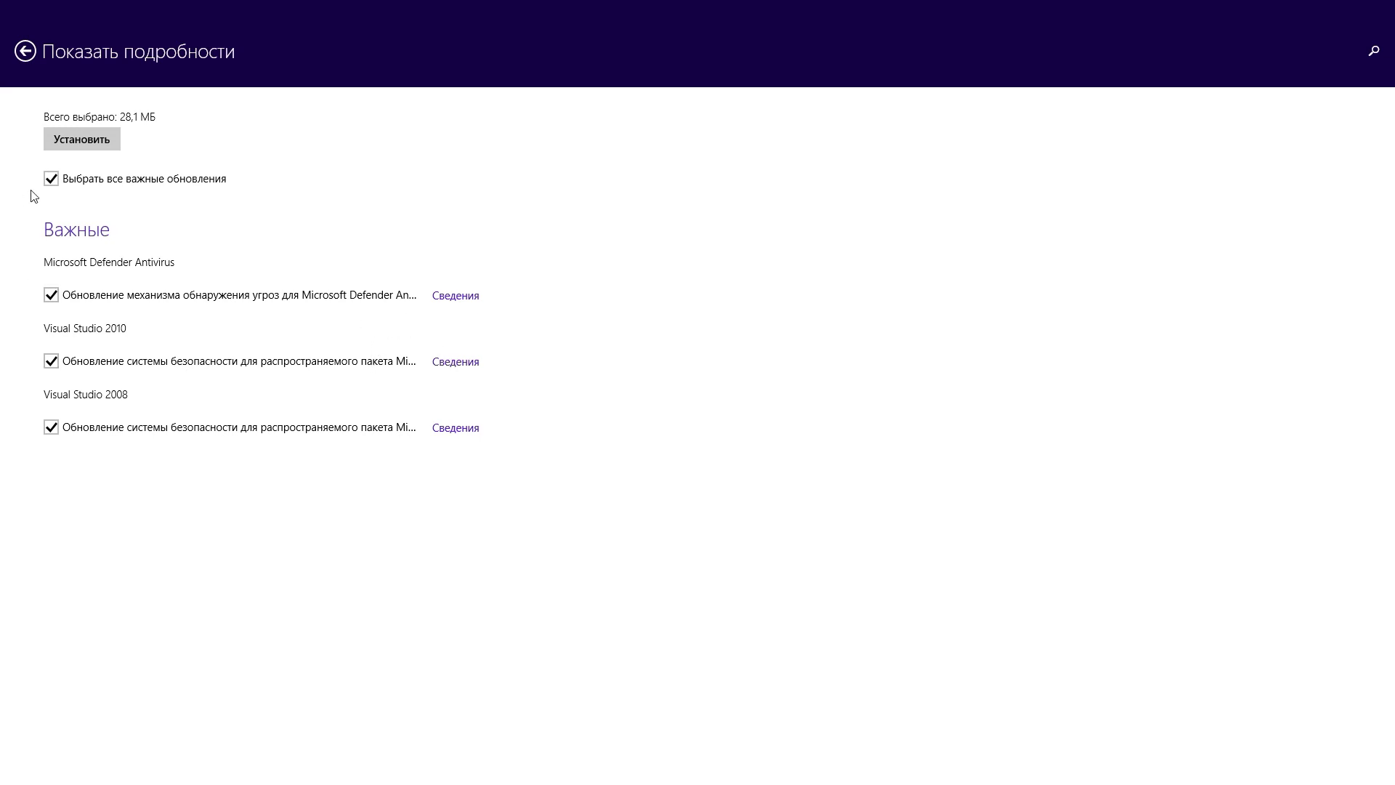
{"action": "left_click", "coordinate": [70, 141]}
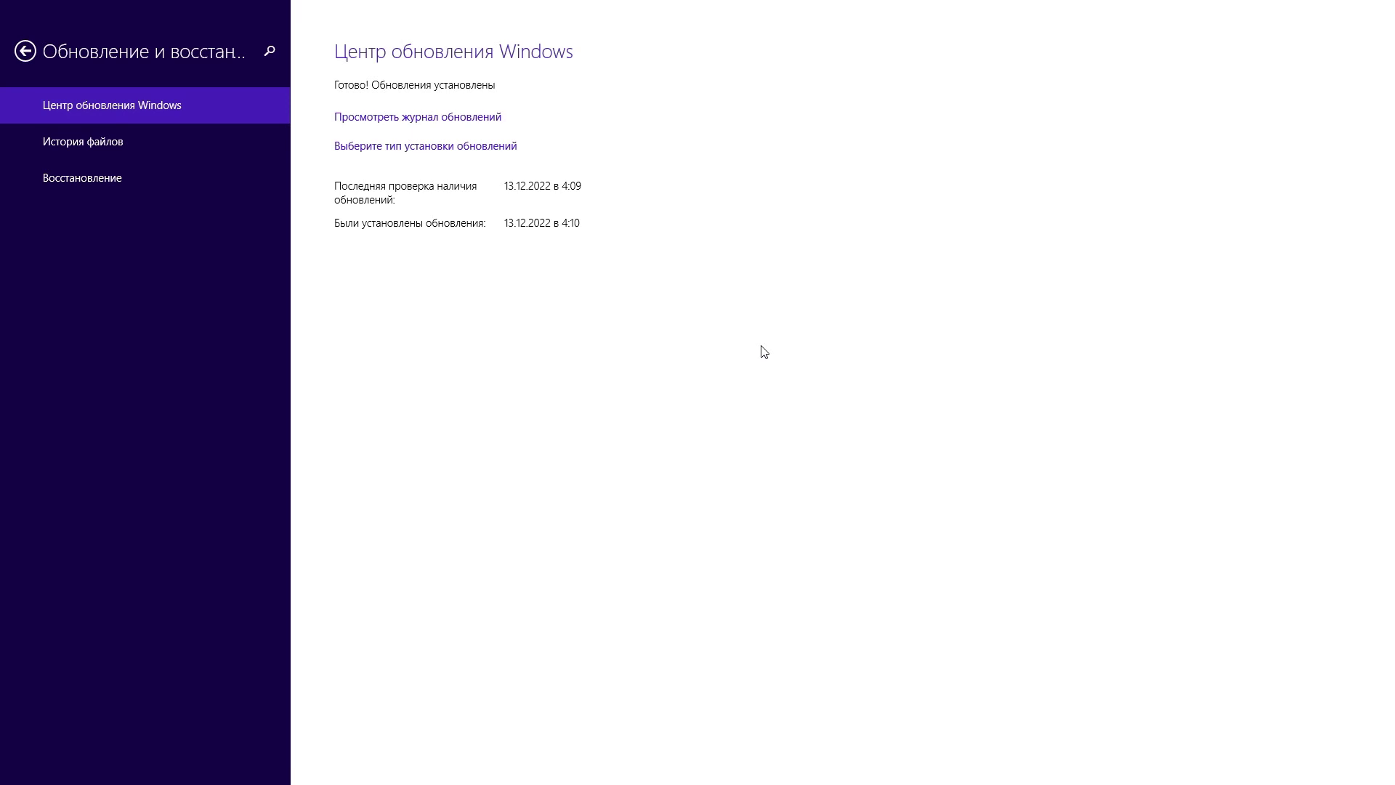
{"action": "left_click", "coordinate": [1362, 7]}
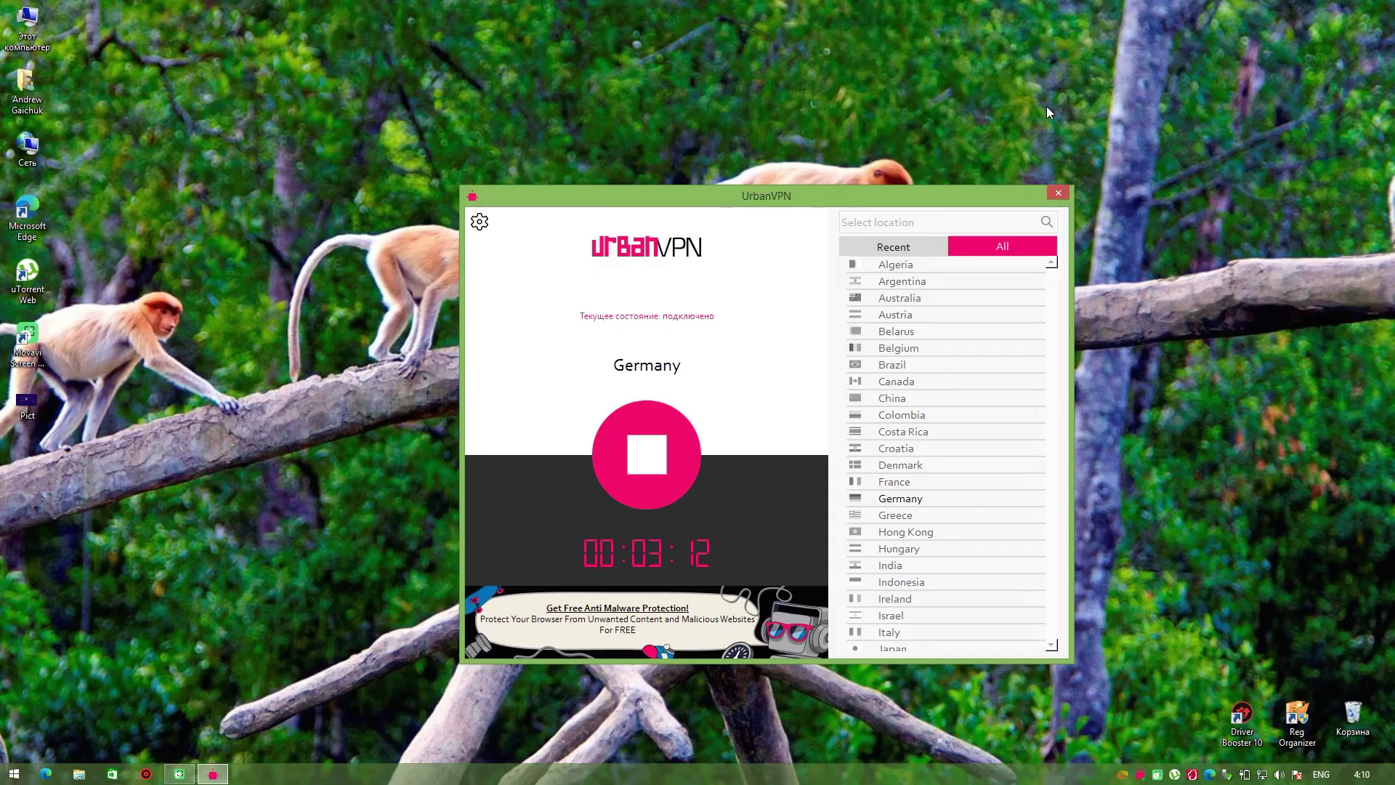
Step: Disconnect UrbanVPN from the Germany location and close its window
{"action": "left_click", "coordinate": [652, 477]}
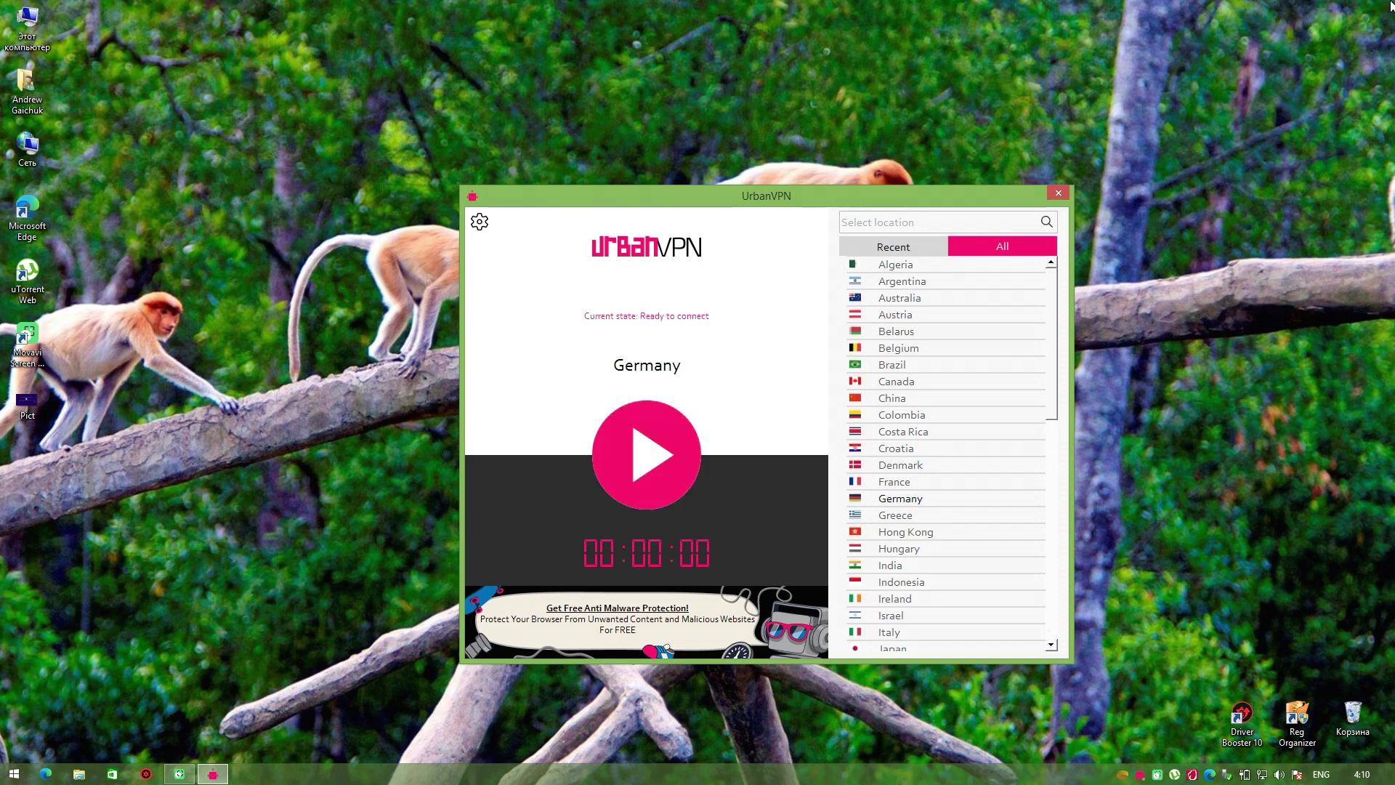
{"action": "left_click", "coordinate": [1056, 193]}
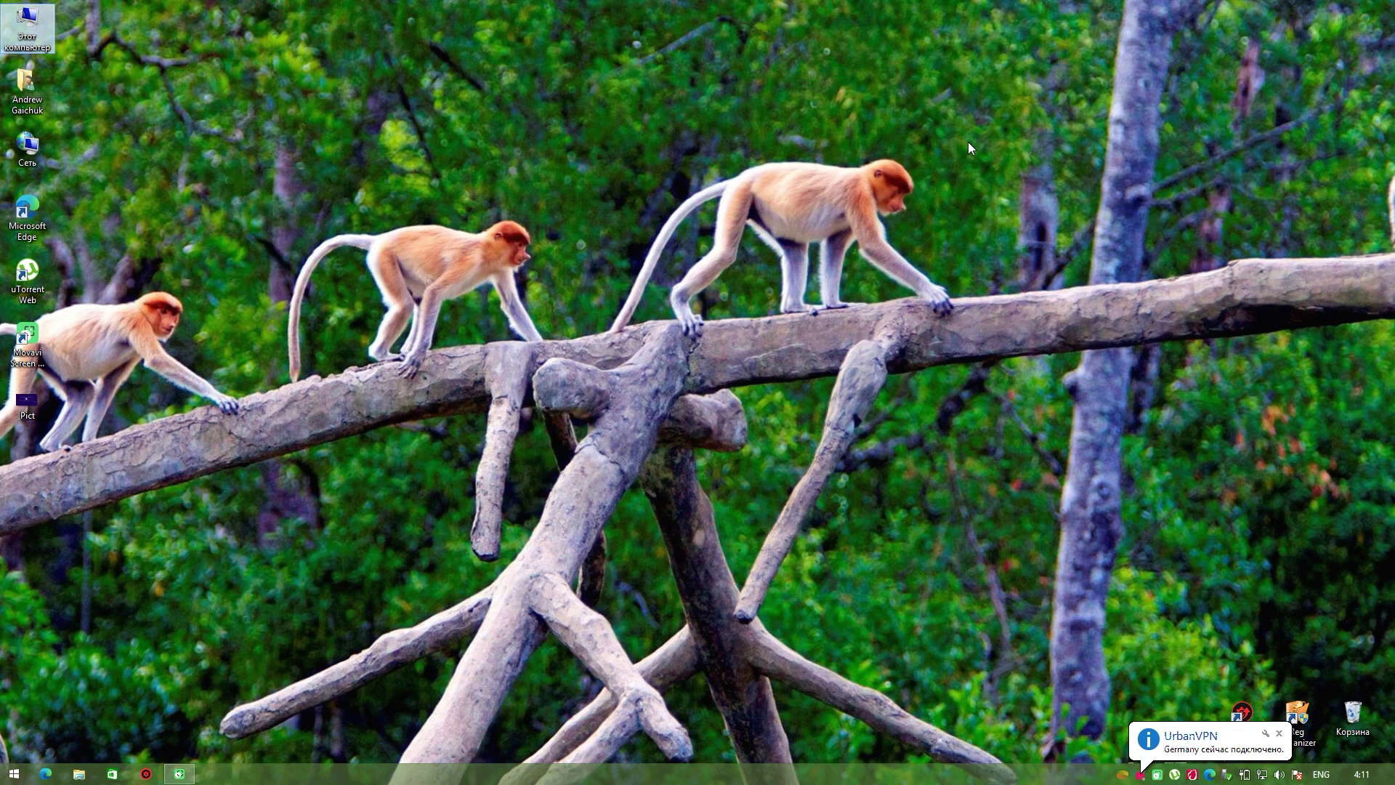
Step: Run MediaCreationTool22H2 from the Загрузки folder as administrator, and close the folder window
{"action": "key", "text": "super+e"}
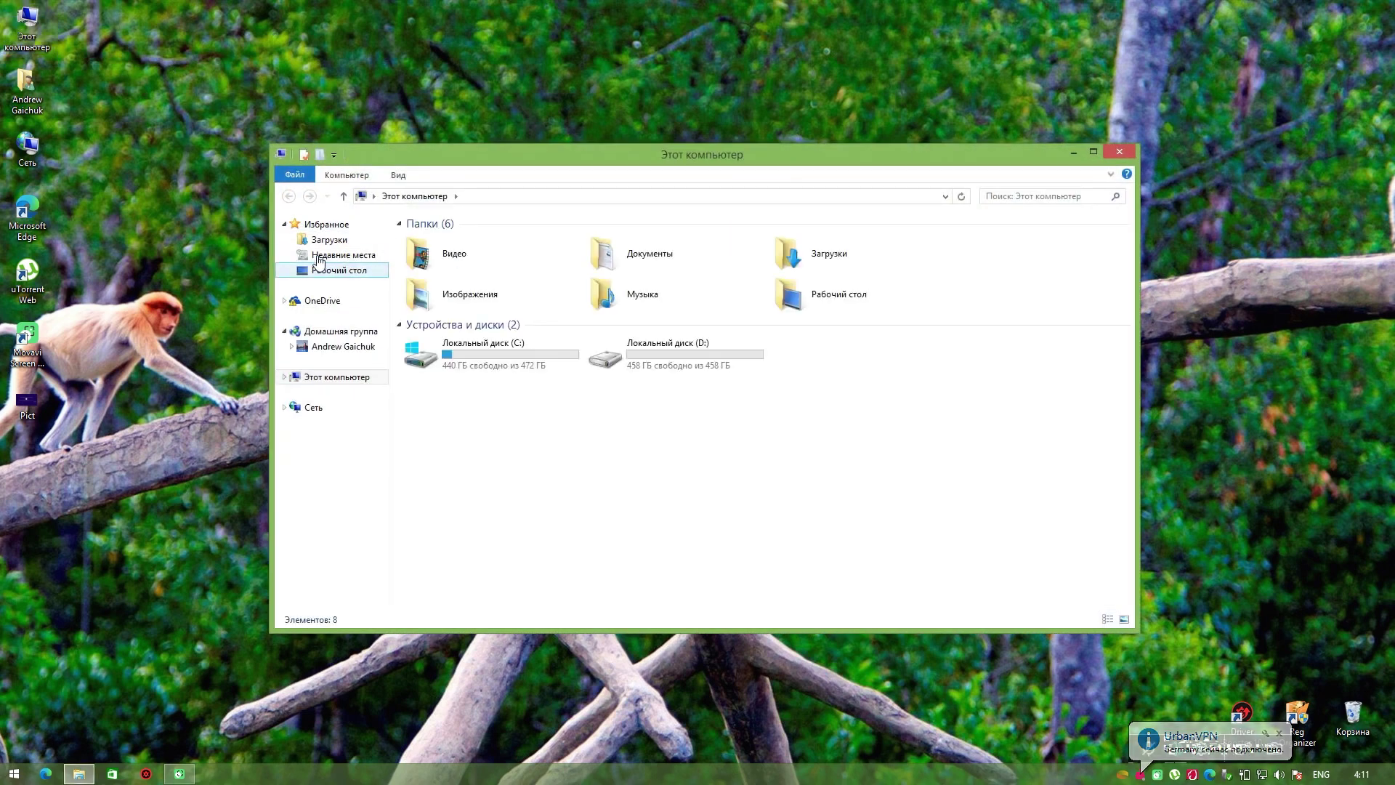
{"action": "left_click", "coordinate": [329, 240]}
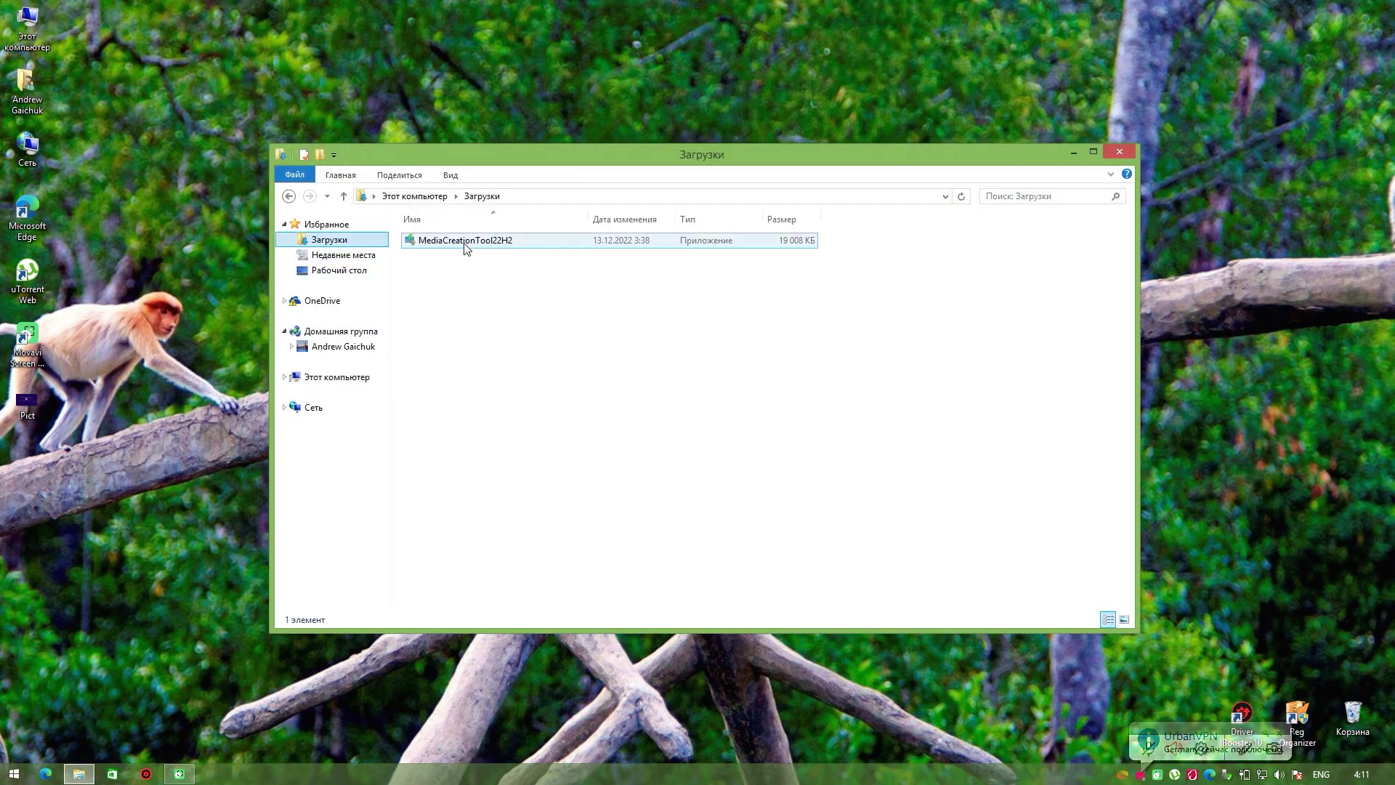
{"action": "left_click", "coordinate": [473, 241]}
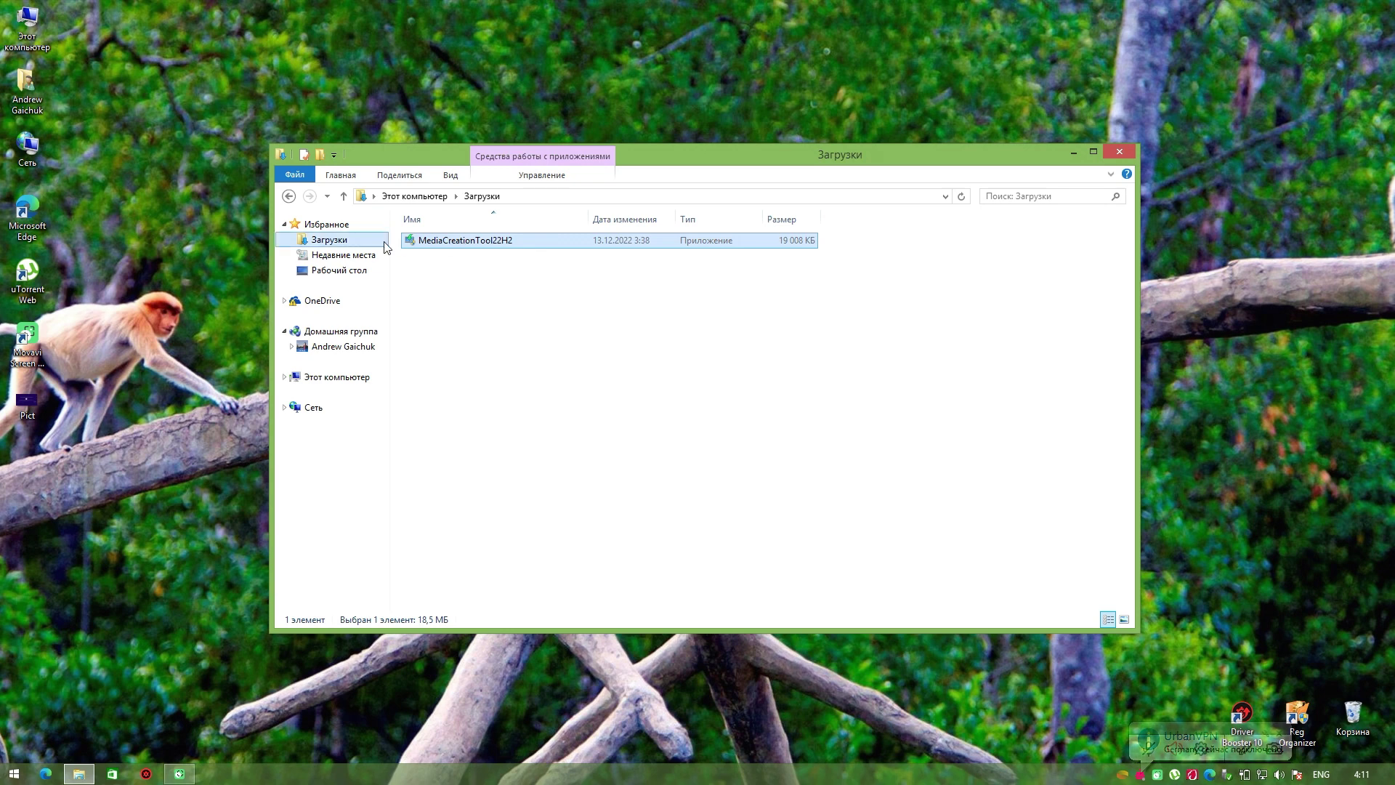
{"action": "right_click", "coordinate": [492, 243]}
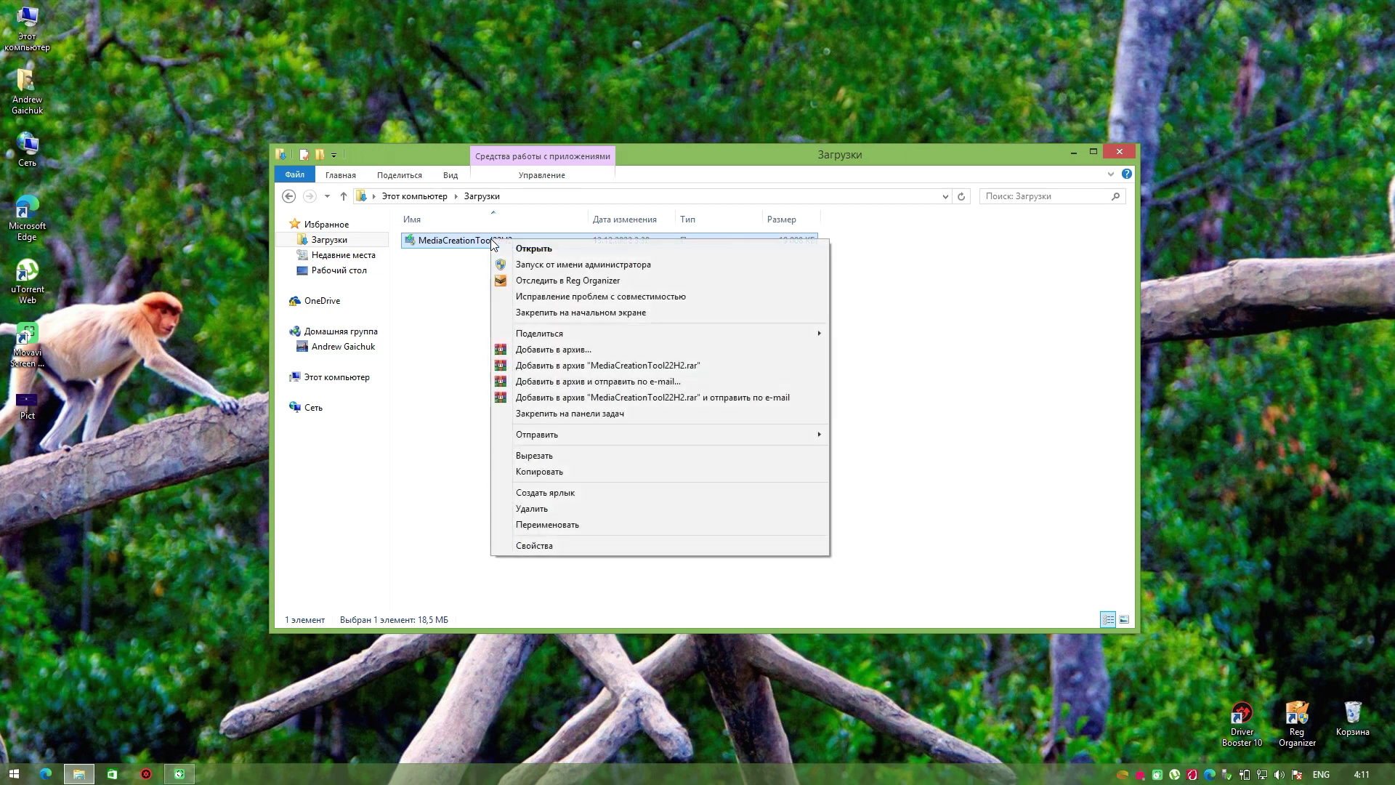
{"action": "left_click", "coordinate": [534, 264]}
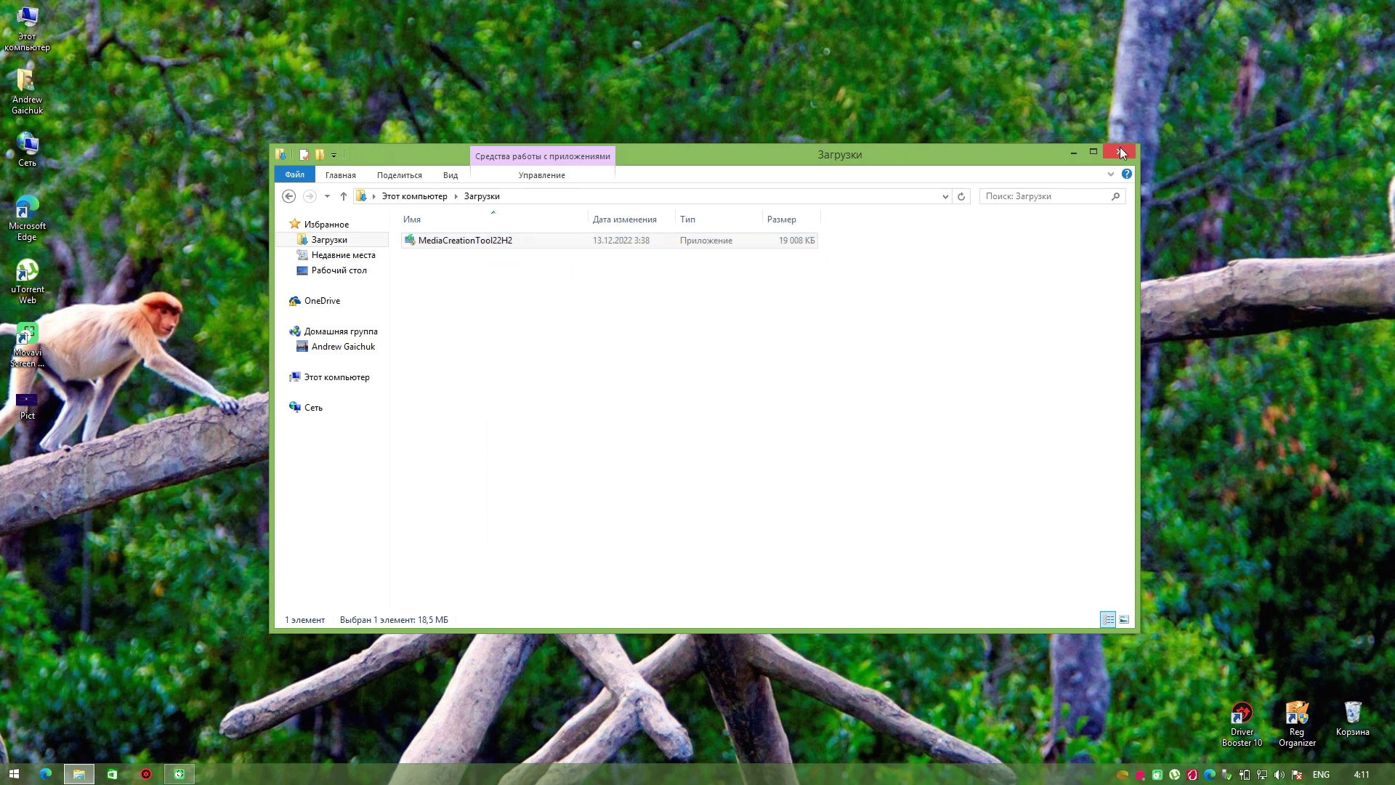
{"action": "left_click", "coordinate": [1119, 148]}
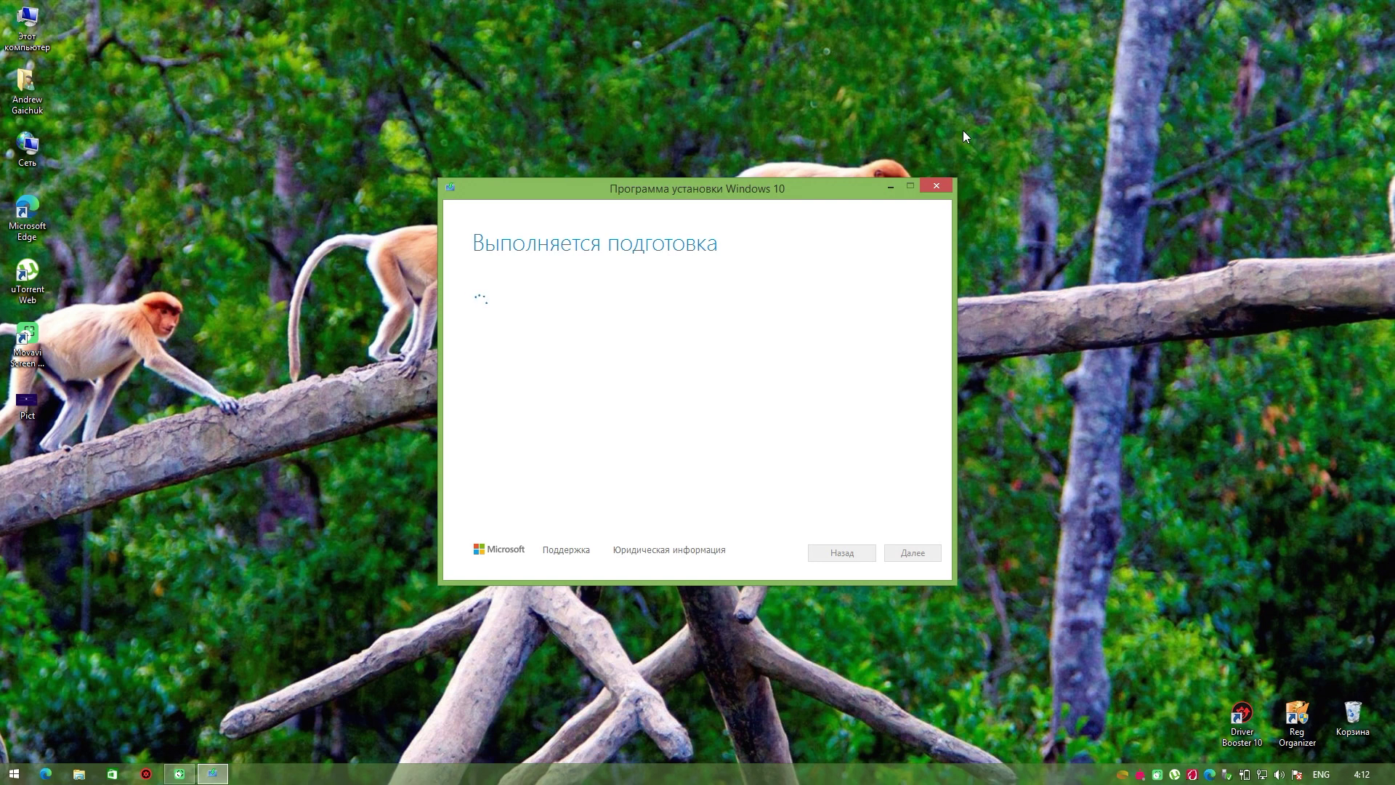
Step: Check the UrbanVPN state, accept the Windows 10 setup licence terms, and start the download with «Обновить этот компьютер сейчас»
{"action": "left_click", "coordinate": [1142, 776]}
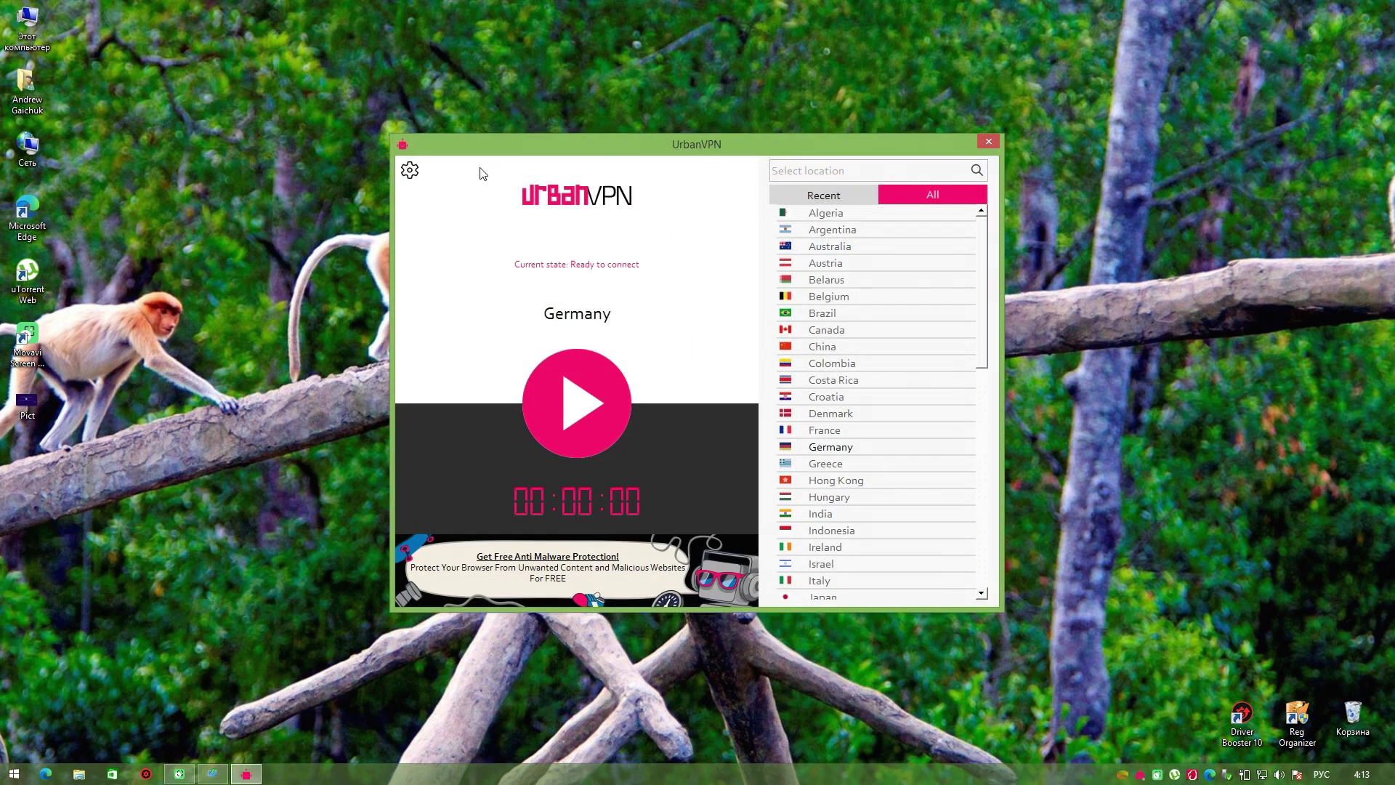
{"action": "left_click", "coordinate": [988, 141]}
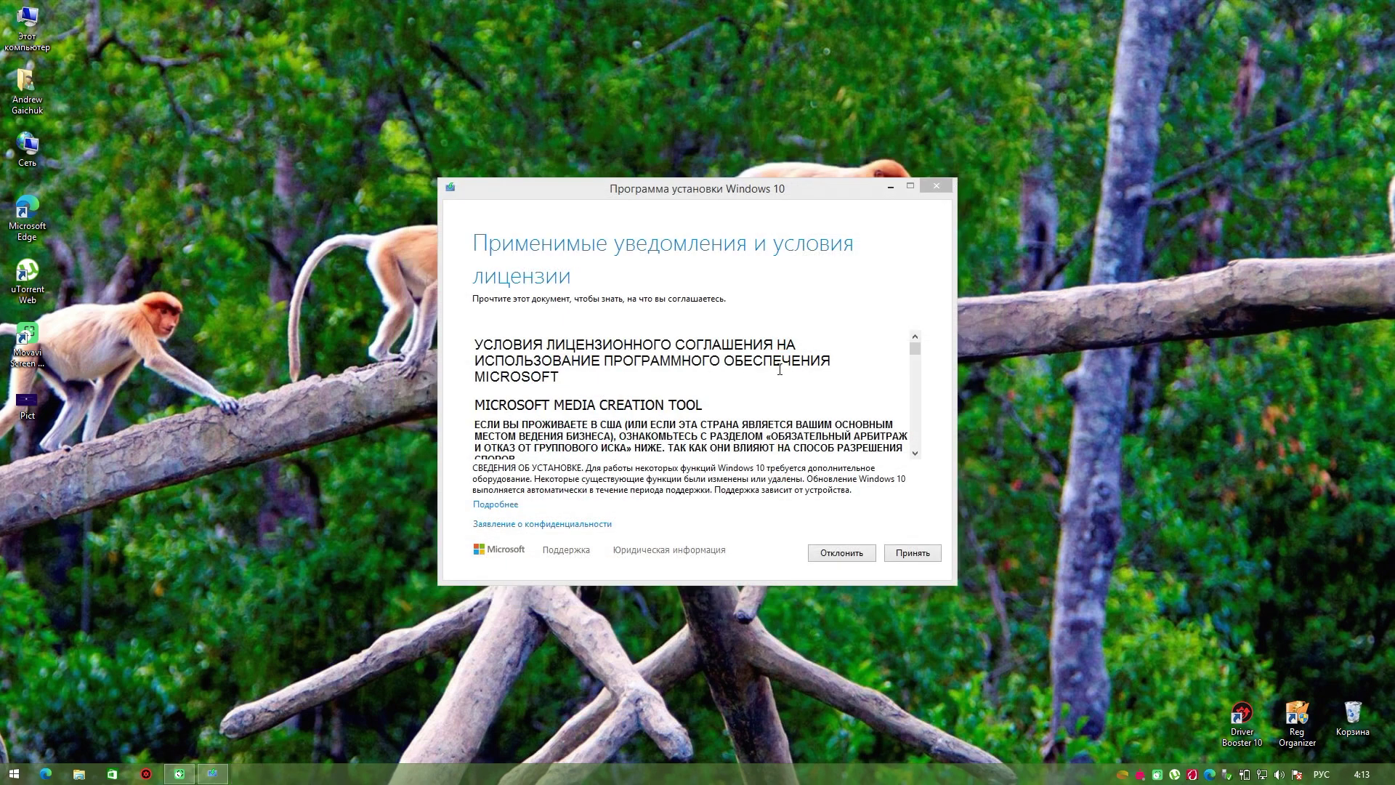
{"action": "left_click", "coordinate": [903, 555]}
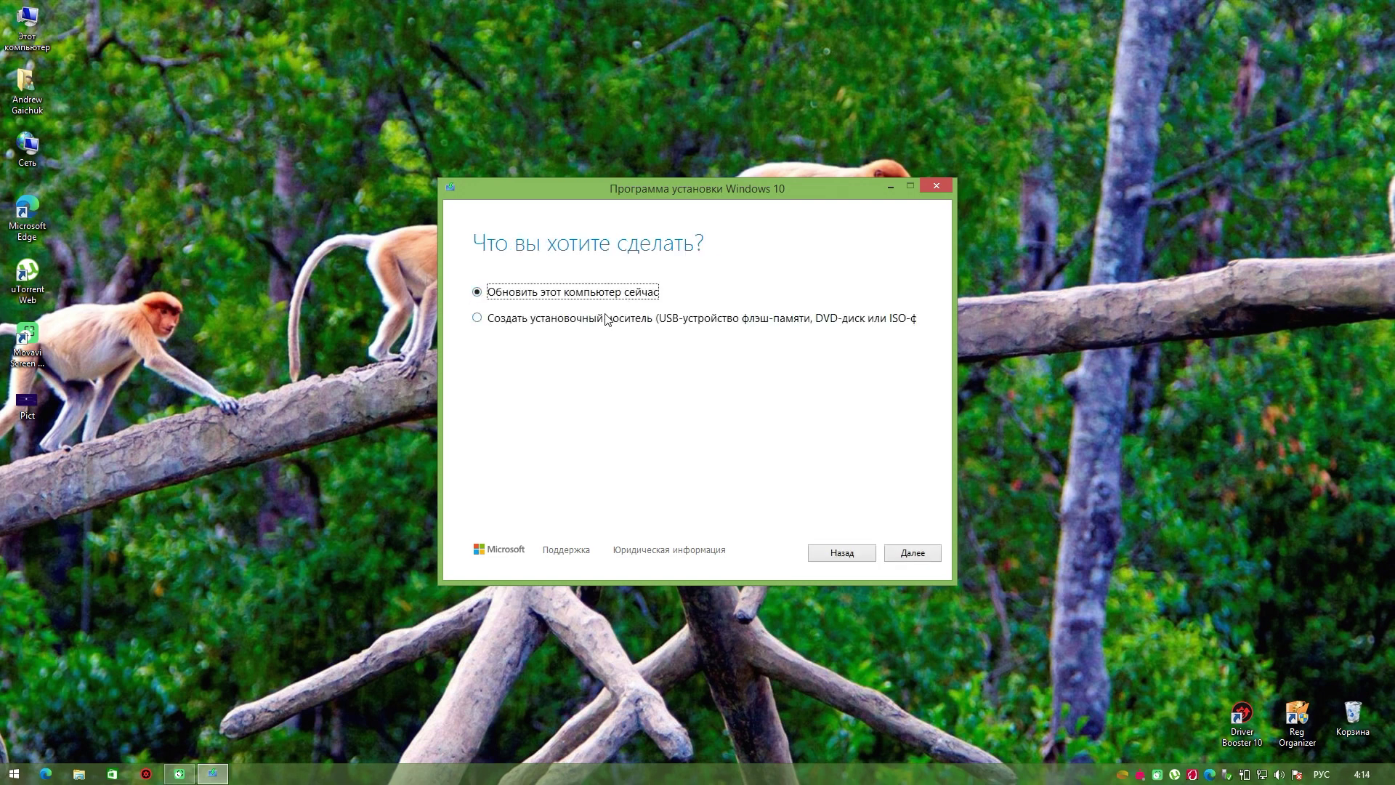
{"action": "left_click", "coordinate": [914, 557]}
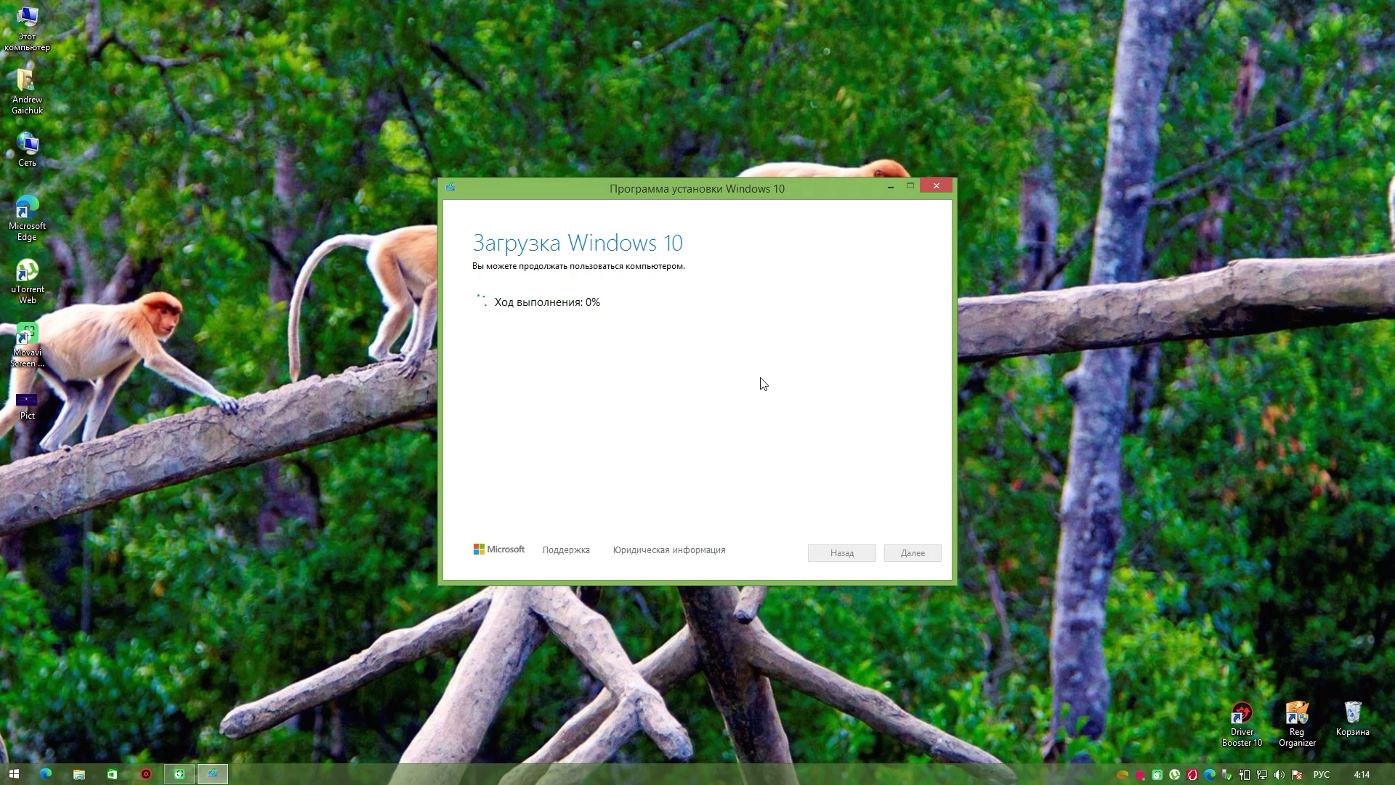
Step: View the basic system information of Этот компьютер while Windows 10 downloads
{"action": "right_click", "coordinate": [48, 35]}
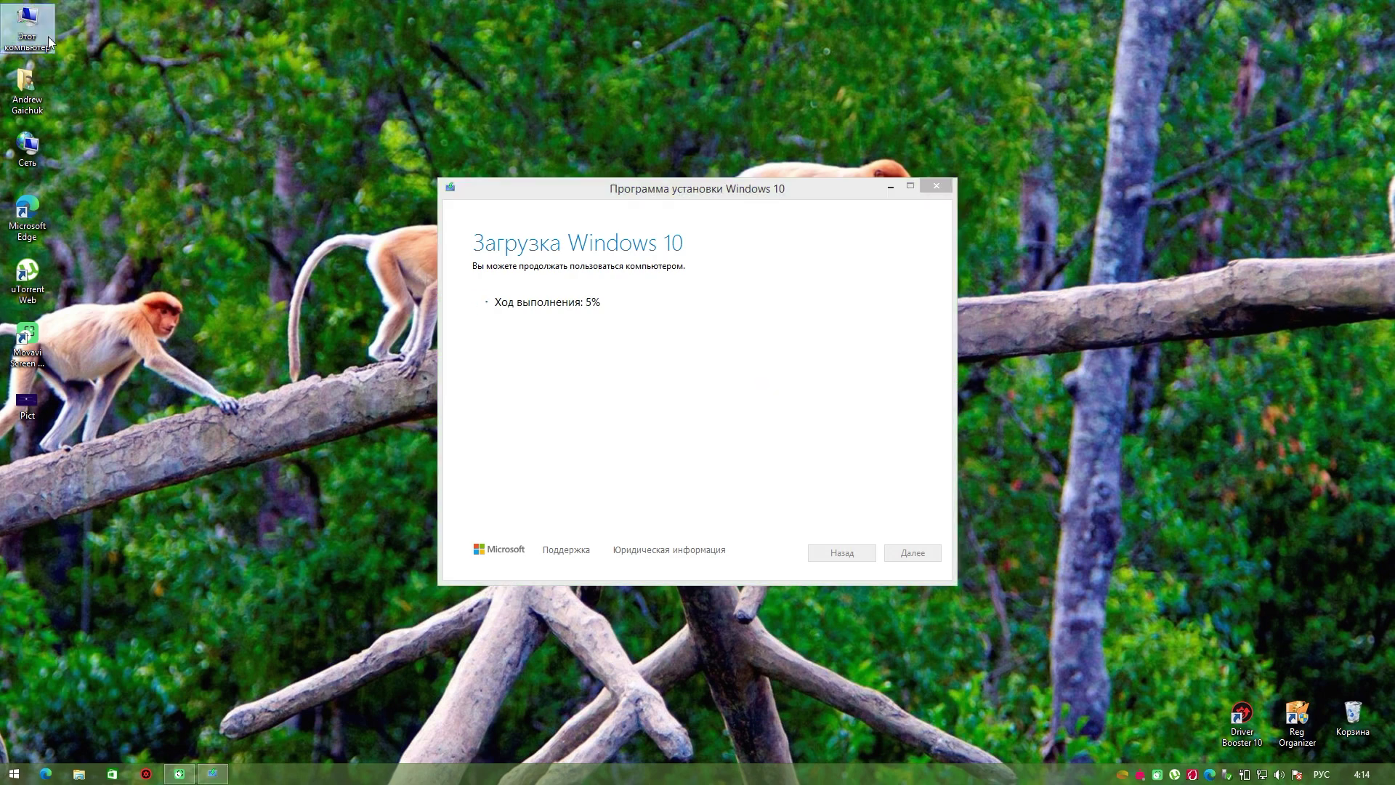
{"action": "left_click", "coordinate": [106, 191]}
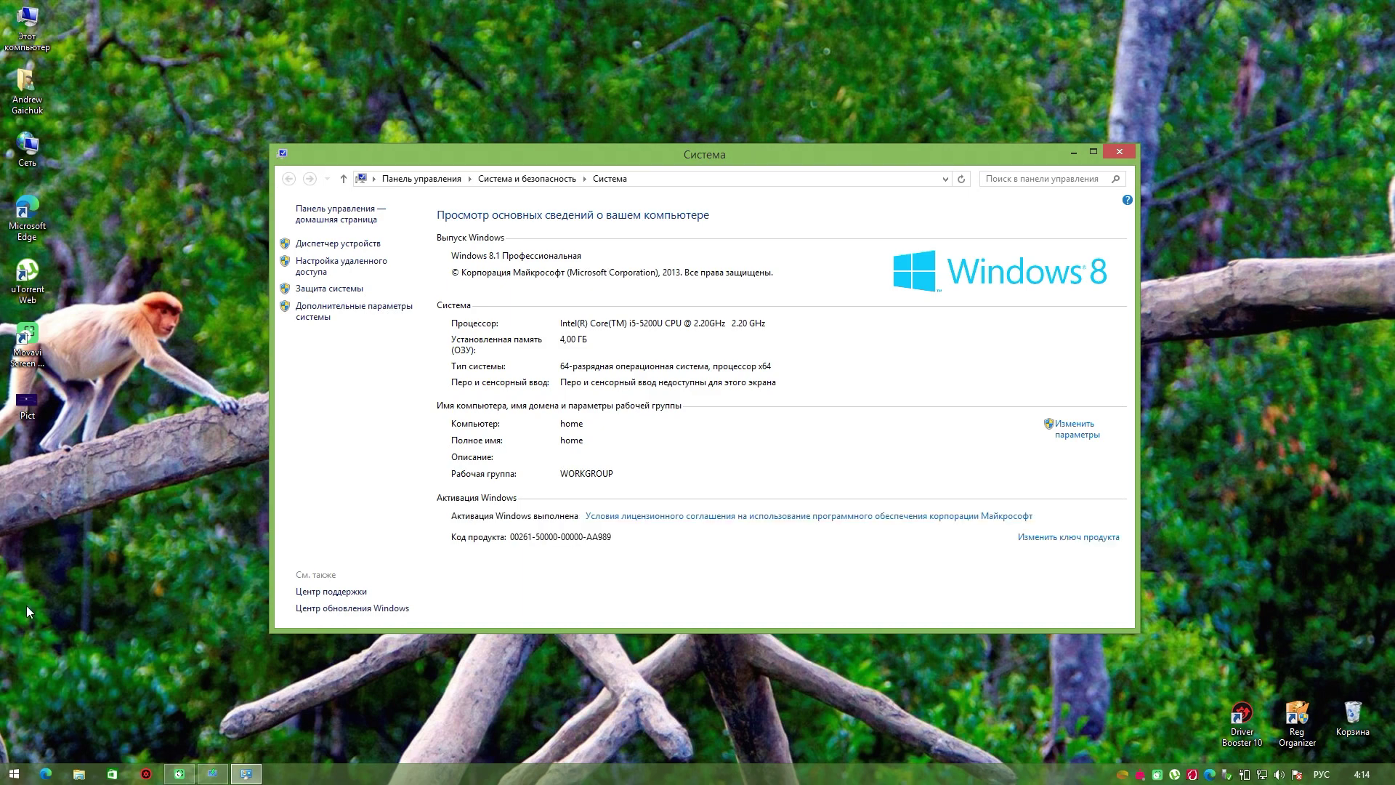
Step: Go from the Start screen to the PC settings and look through the lock screen options under Компьютер и устройства
{"action": "left_click", "coordinate": [14, 775]}
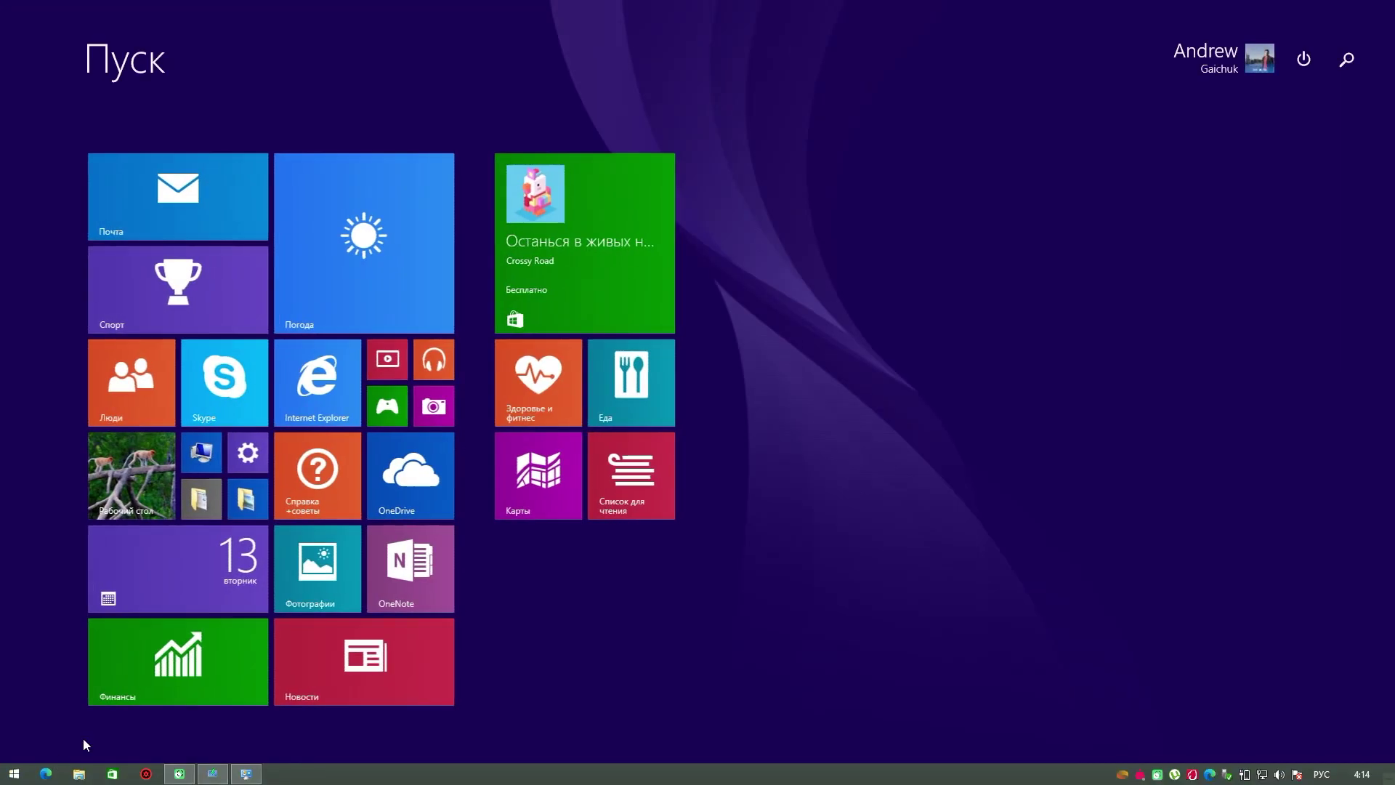
{"action": "left_click", "coordinate": [240, 449]}
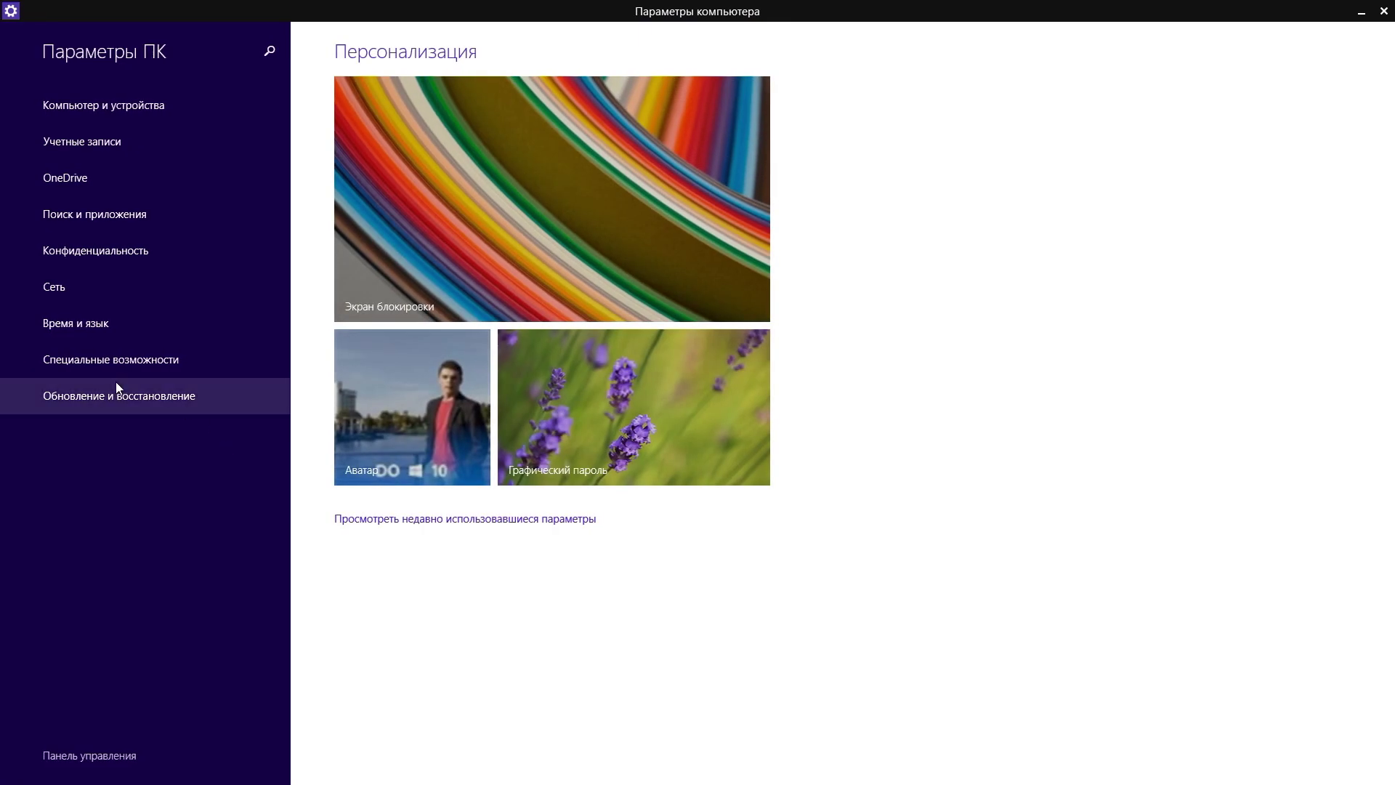
{"action": "left_click", "coordinate": [94, 106]}
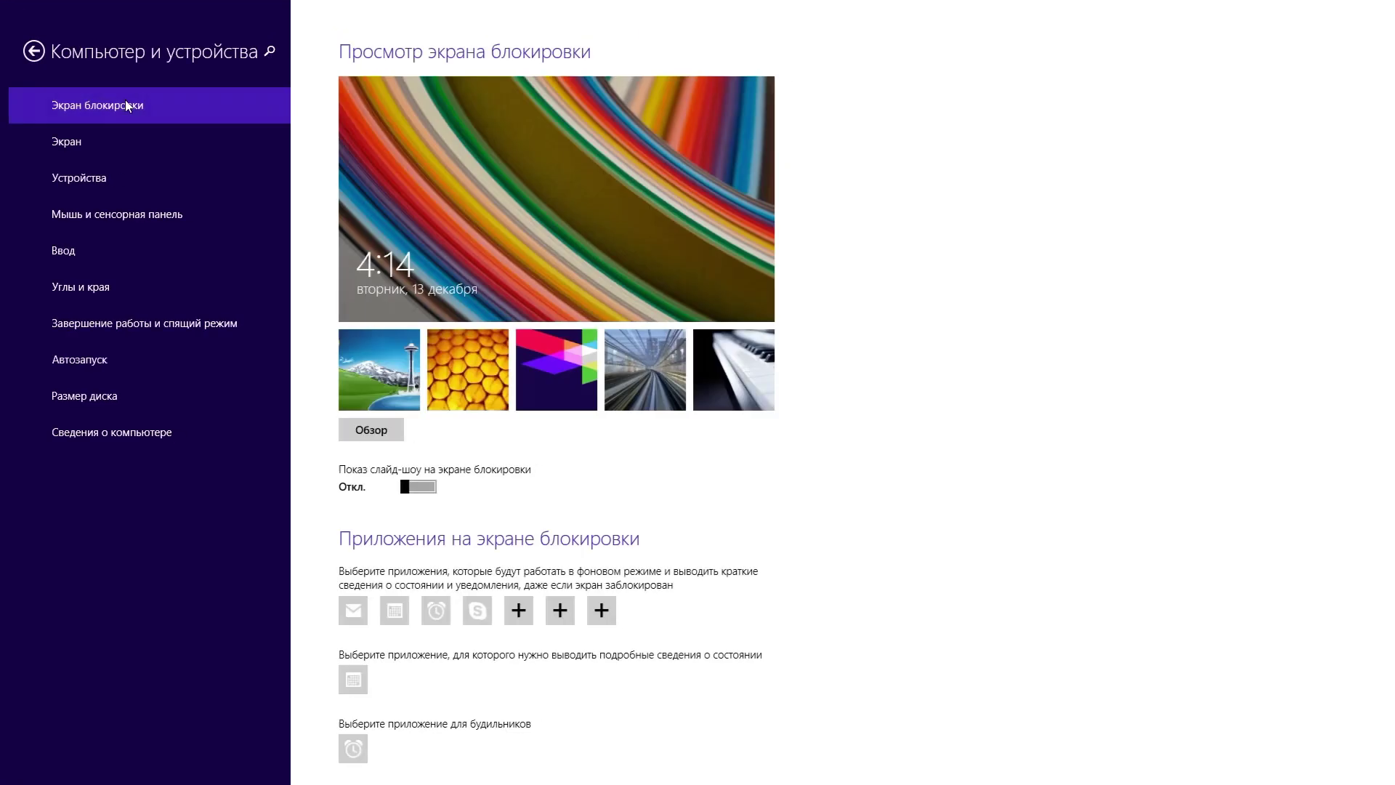
{"action": "scroll", "coordinate": [688, 492], "scroll_direction": "down", "scroll_amount": 2}
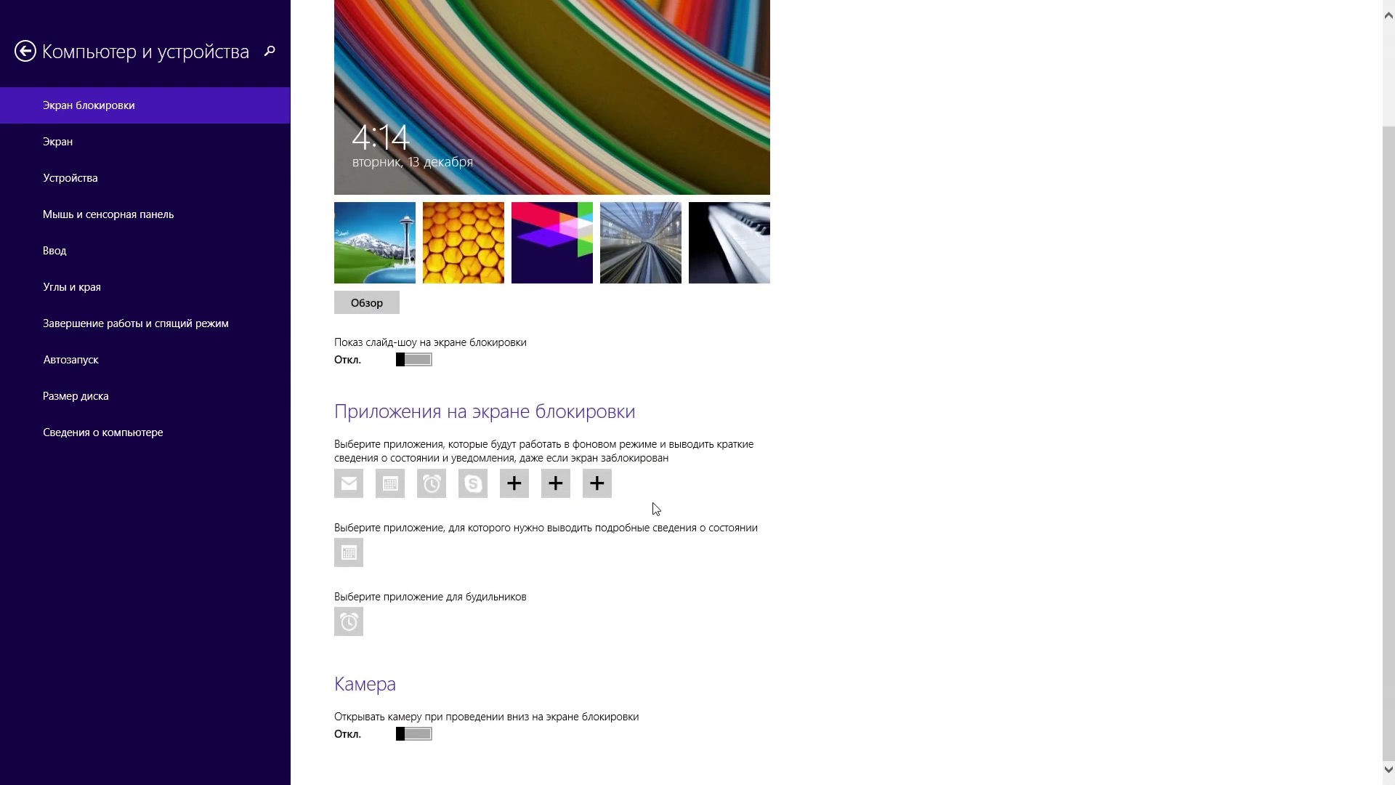
{"action": "scroll", "coordinate": [647, 516], "scroll_direction": "up", "scroll_amount": 2}
Step: Look through the Экран, Устройства, Мышь и сенсорная панель, Ввод and Углы и края settings pages
{"action": "left_click", "coordinate": [151, 141]}
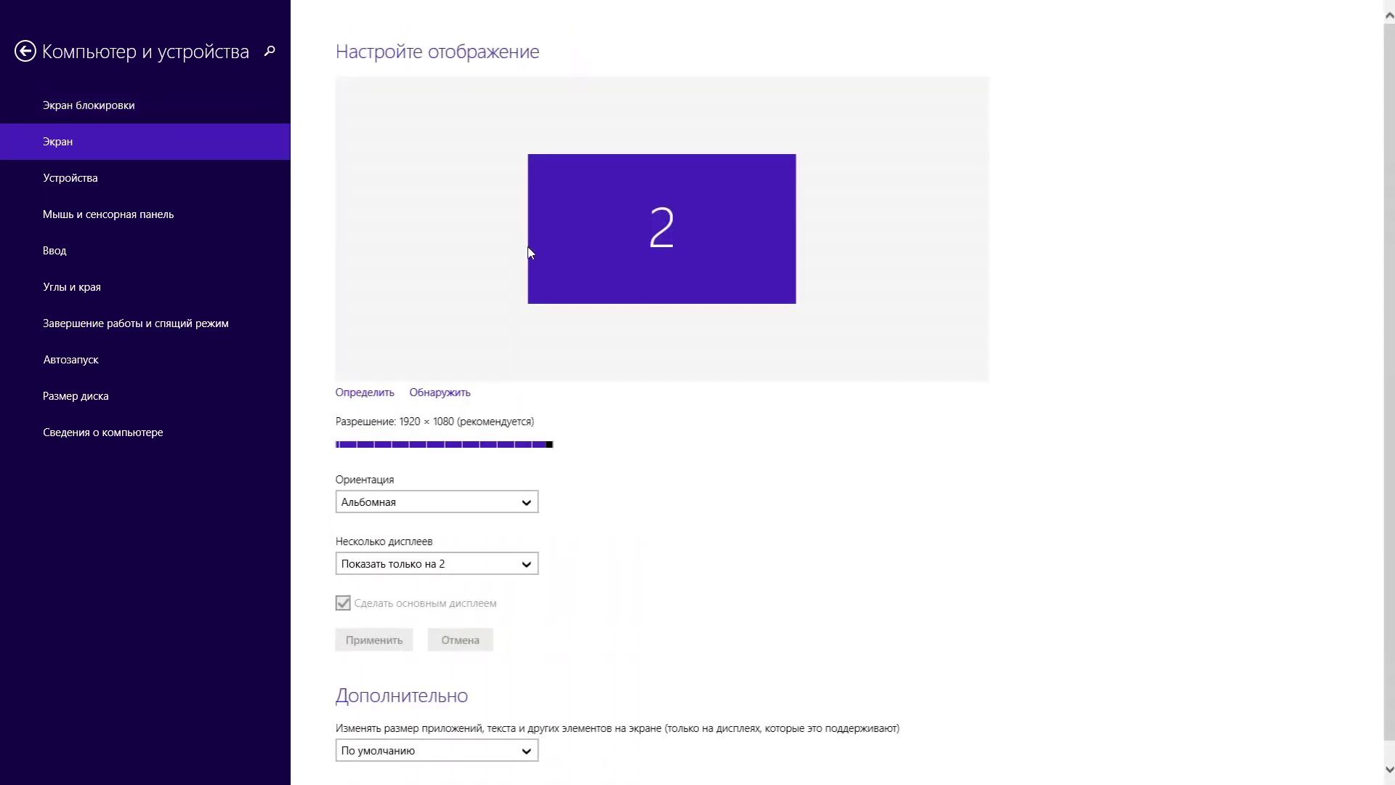
{"action": "scroll", "coordinate": [546, 593], "scroll_direction": "down", "scroll_amount": 1}
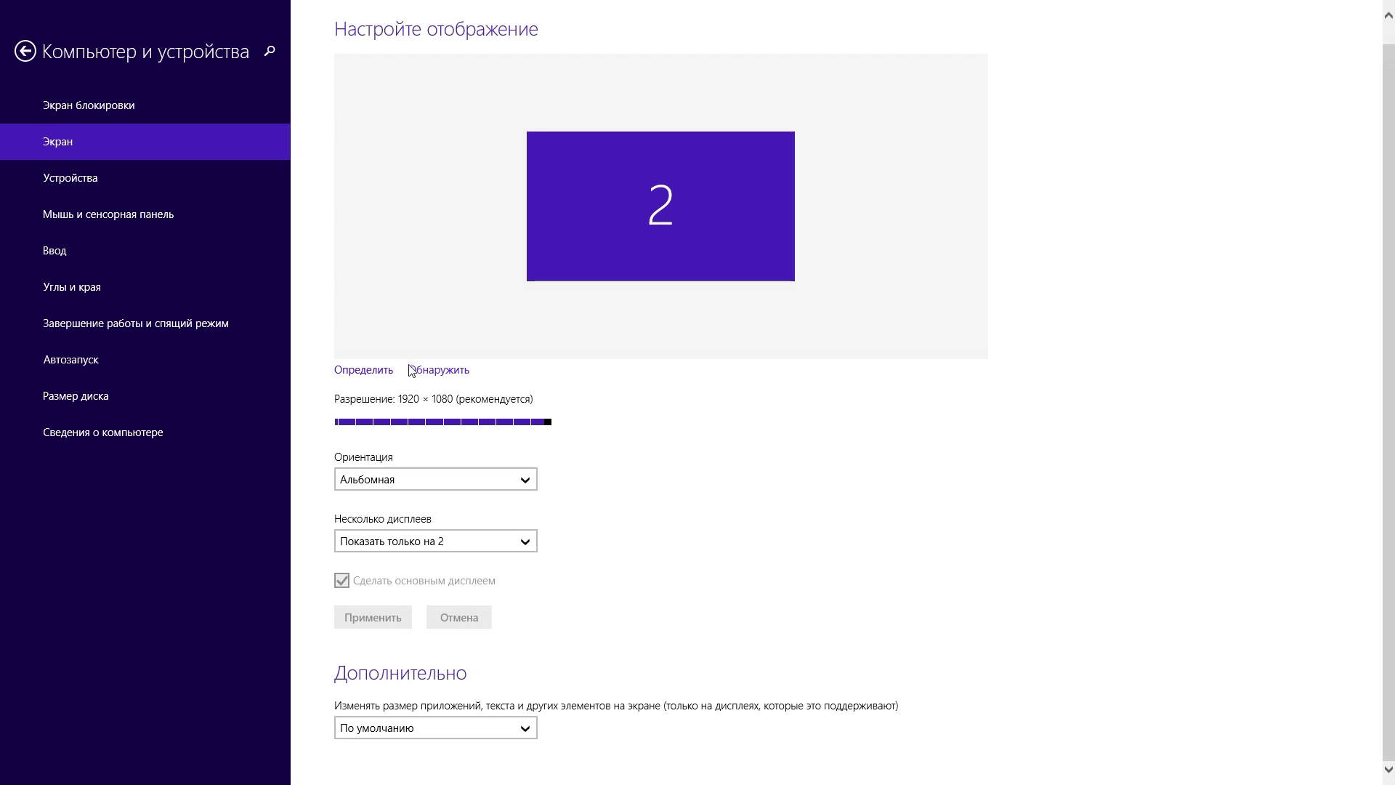
{"action": "scroll", "coordinate": [410, 369], "scroll_direction": "up", "scroll_amount": 1}
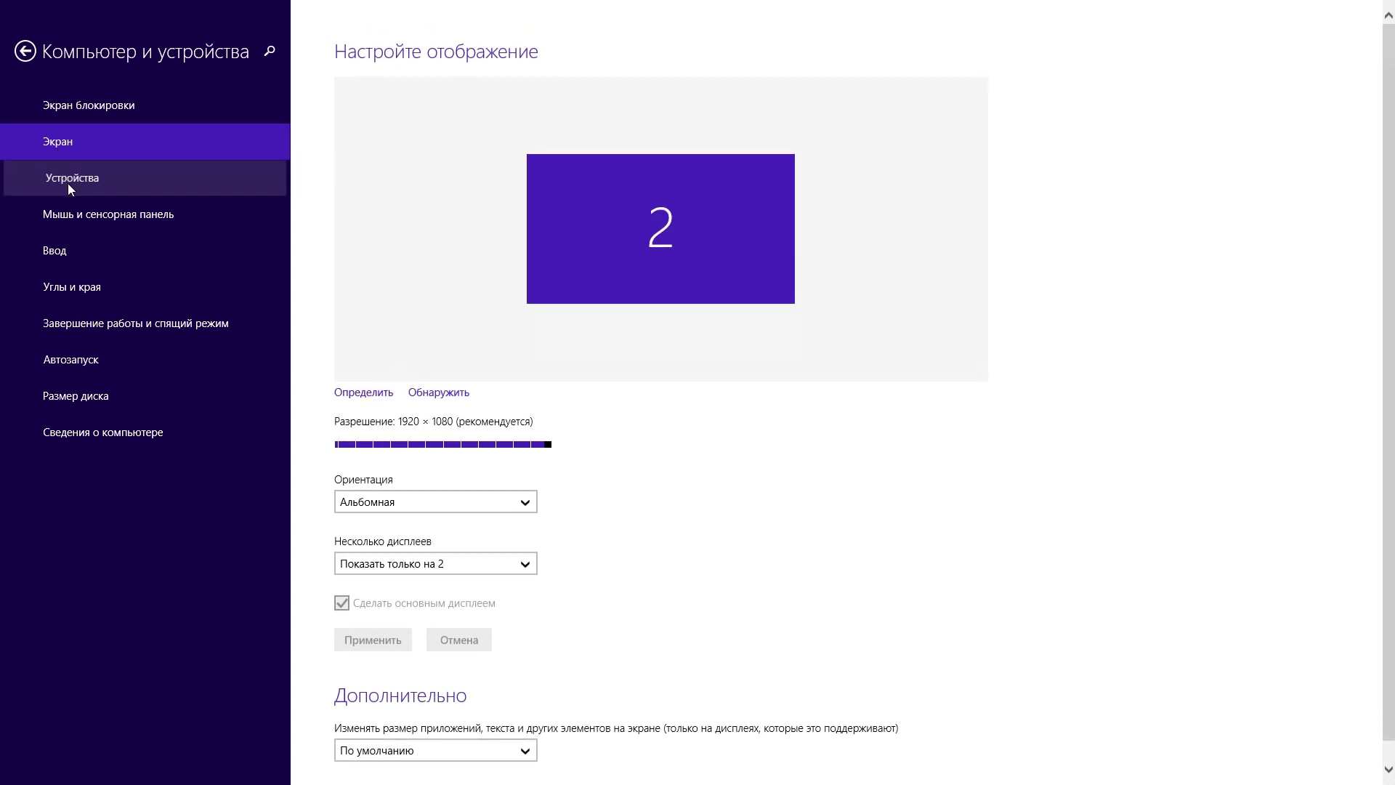
{"action": "left_click", "coordinate": [68, 183]}
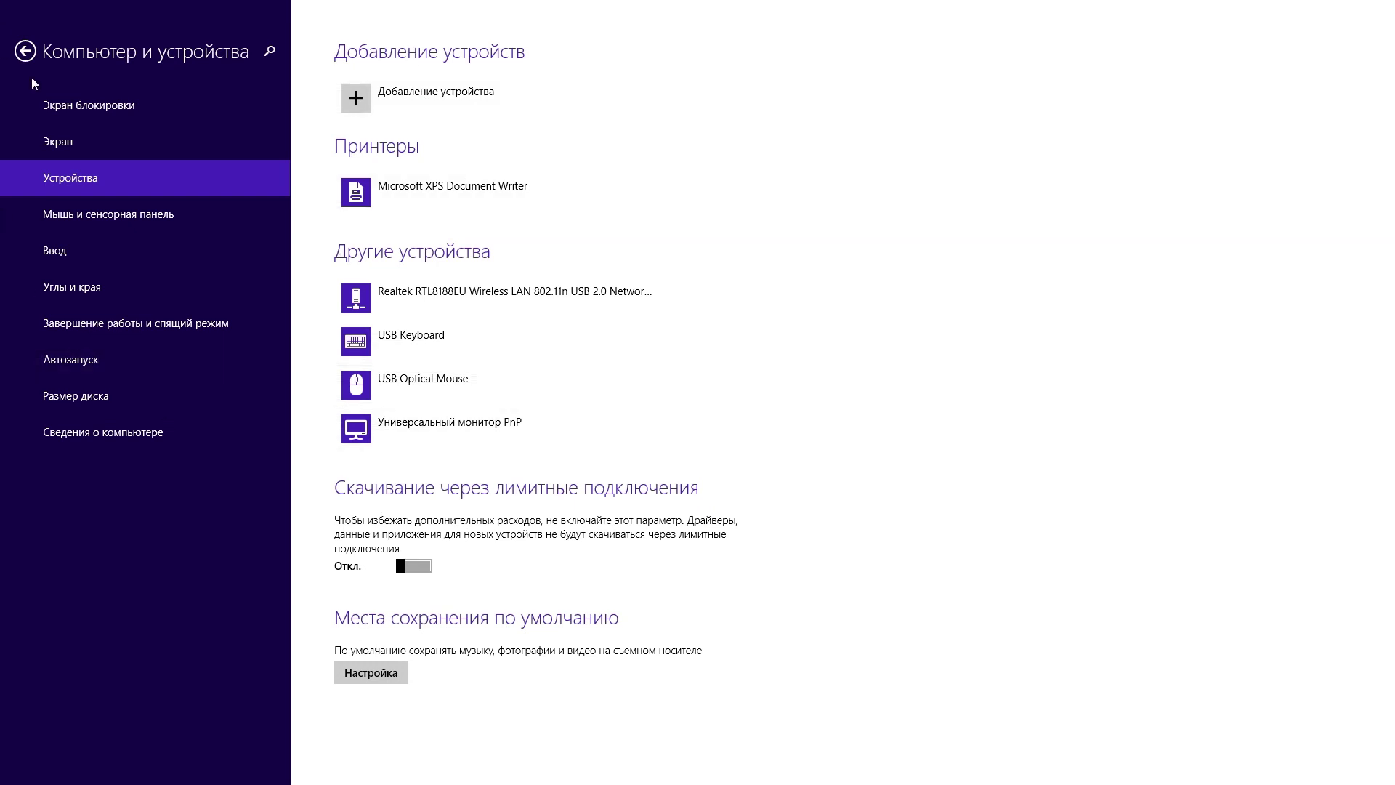
{"action": "left_click", "coordinate": [129, 208]}
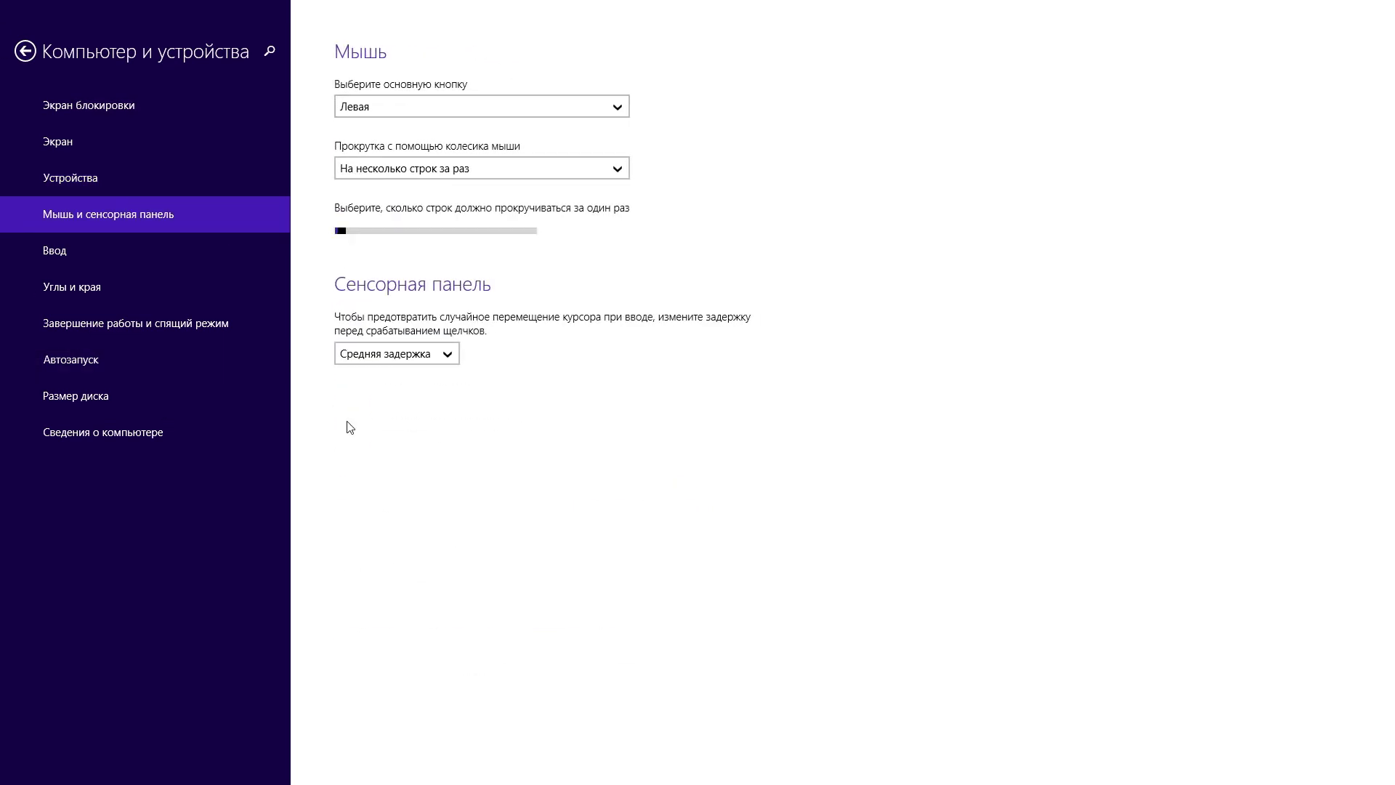
{"action": "left_click", "coordinate": [44, 250]}
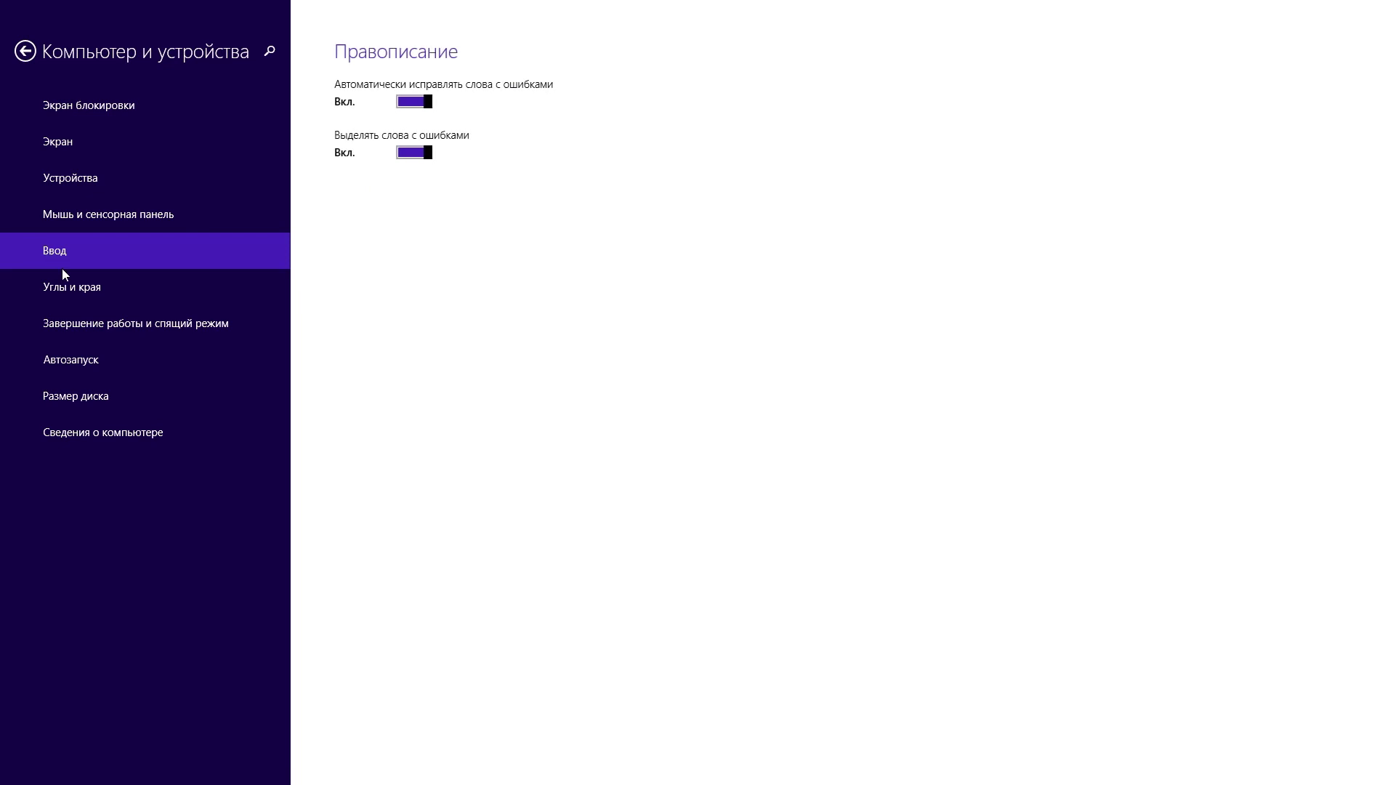
{"action": "left_click", "coordinate": [72, 285]}
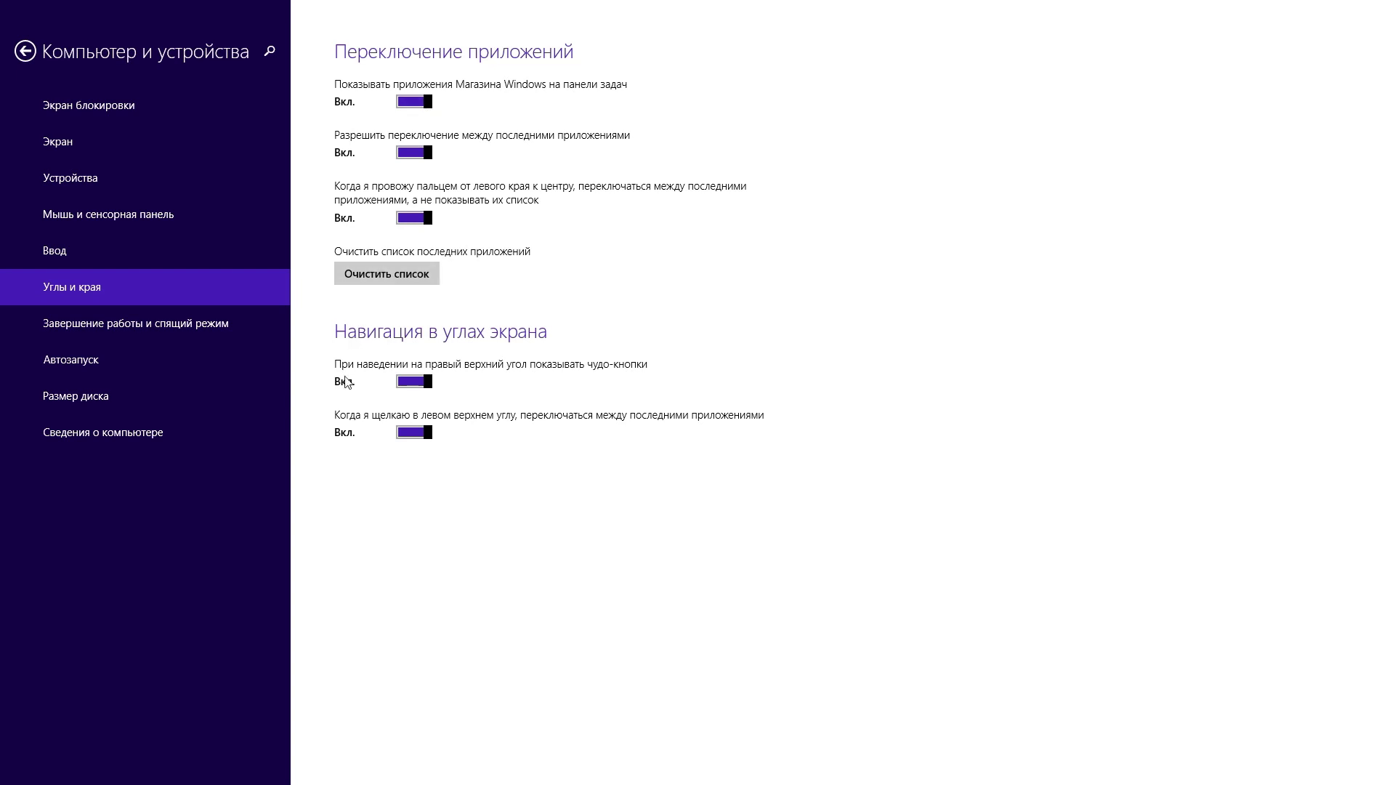
Step: Set the sleep timeouts for both battery and mains power to Никогда
{"action": "left_click", "coordinate": [161, 325]}
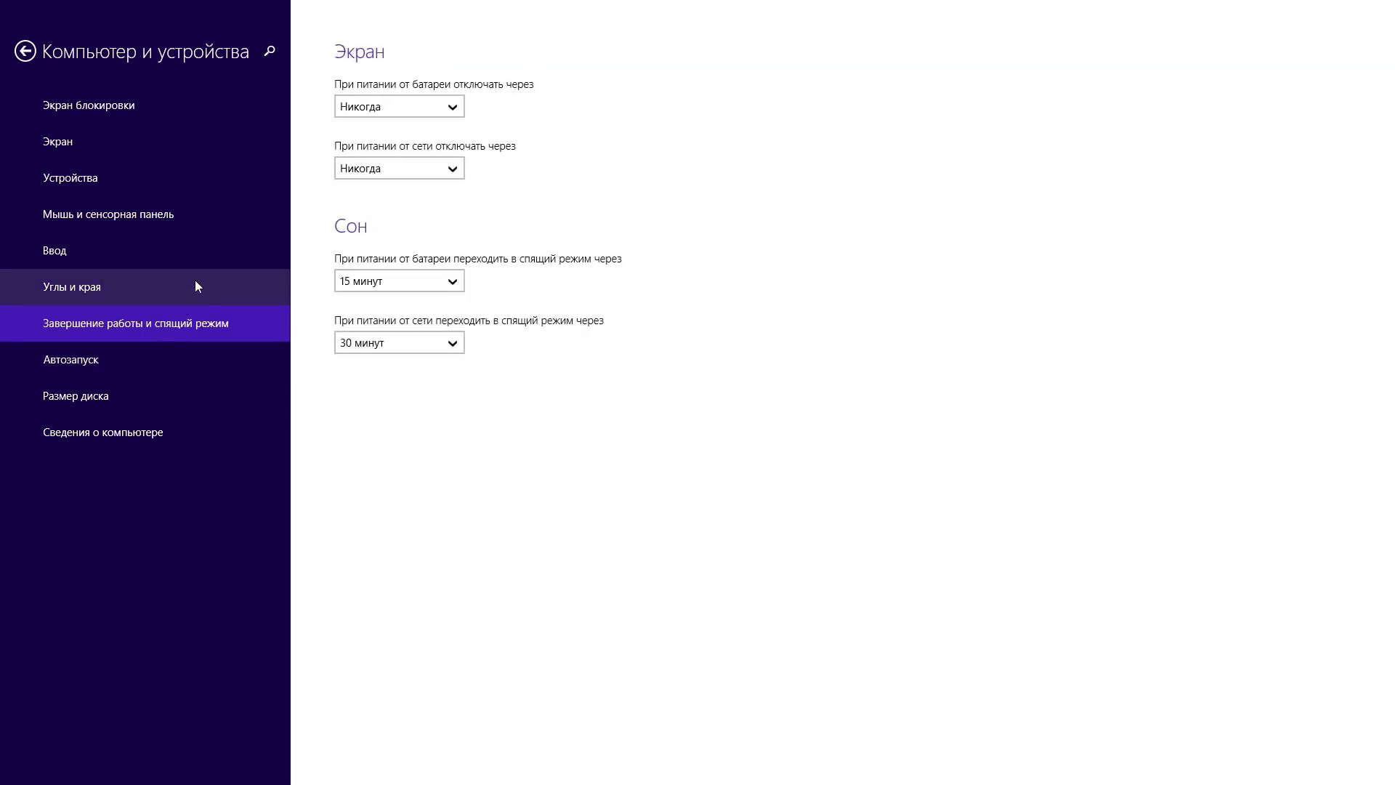
{"action": "left_click", "coordinate": [386, 290]}
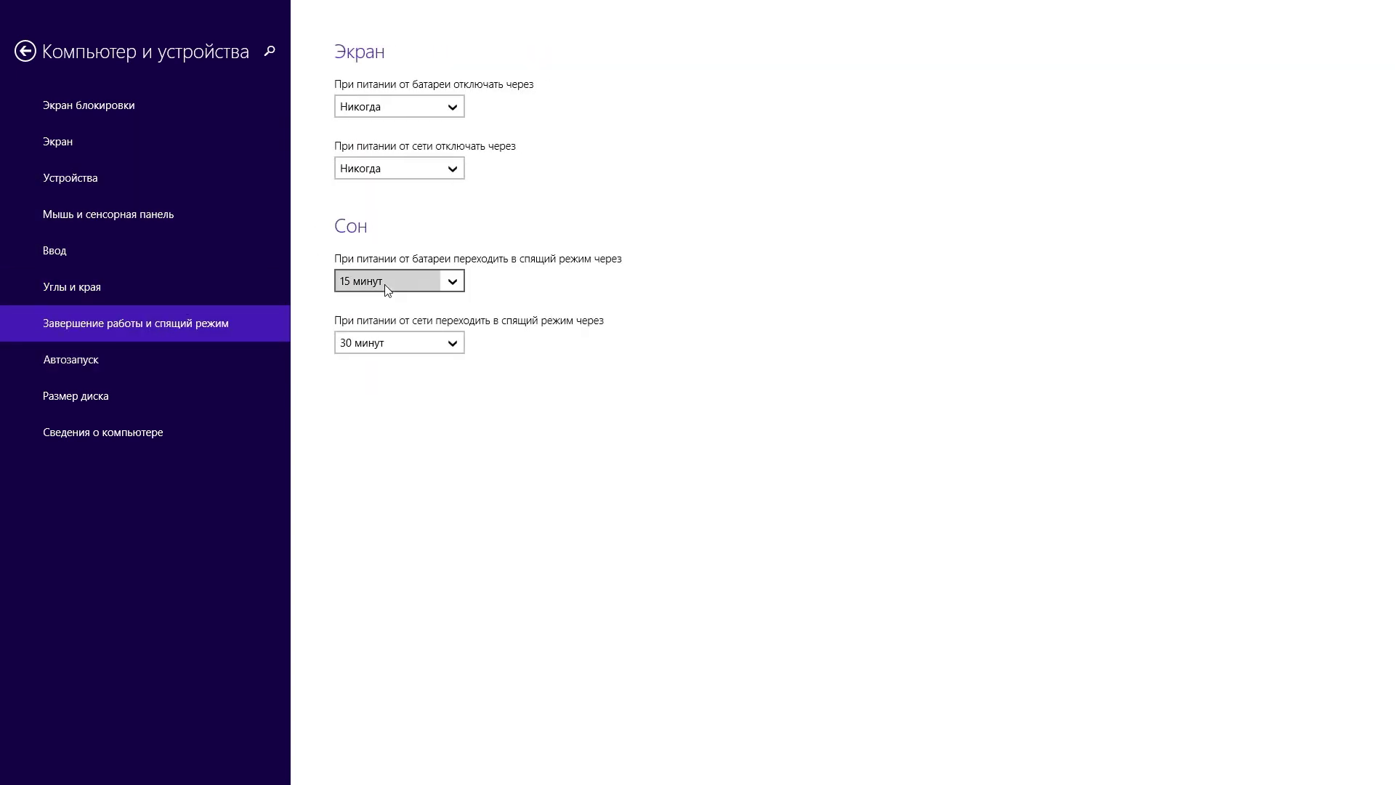
{"action": "scroll", "coordinate": [377, 410], "scroll_direction": "down", "scroll_amount": 3}
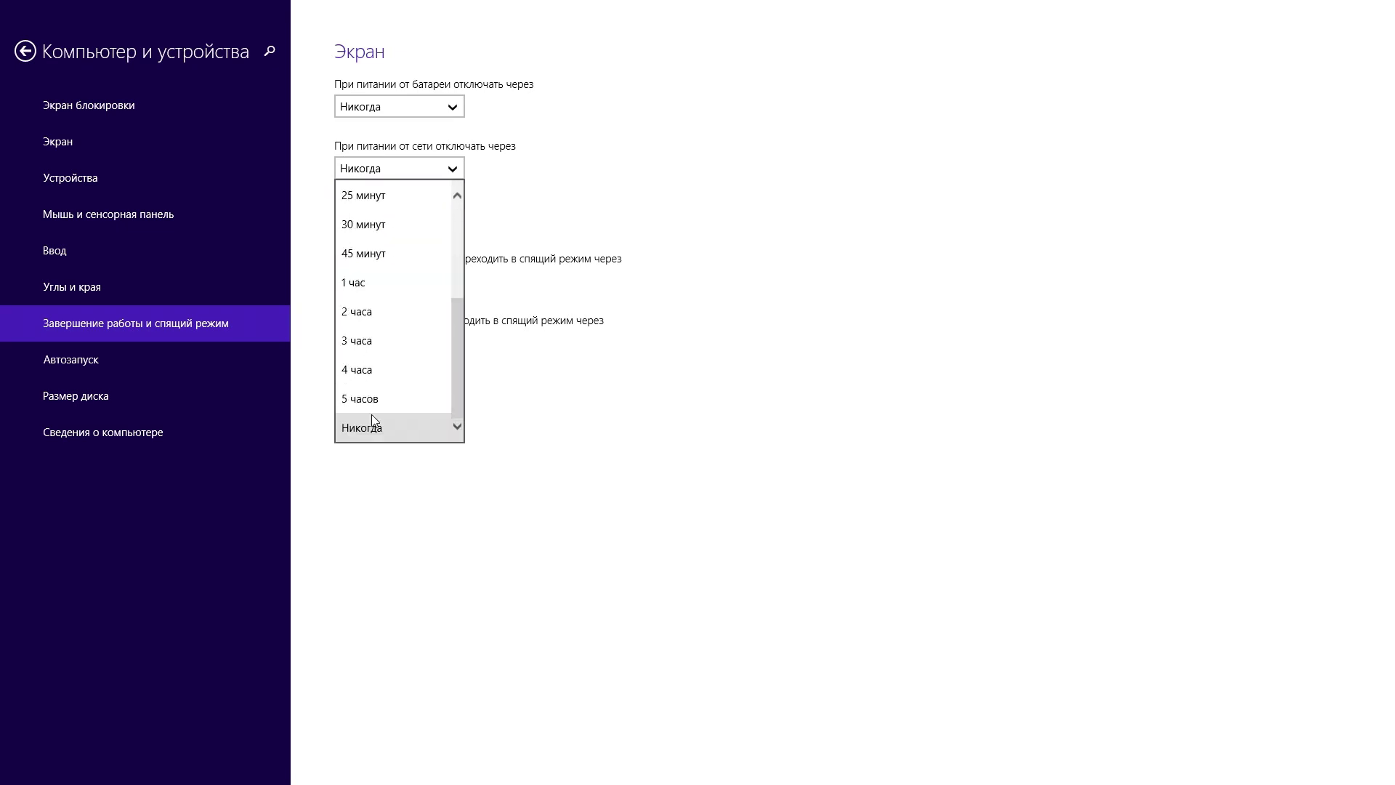
{"action": "left_click", "coordinate": [375, 428]}
{"action": "left_click", "coordinate": [380, 343]}
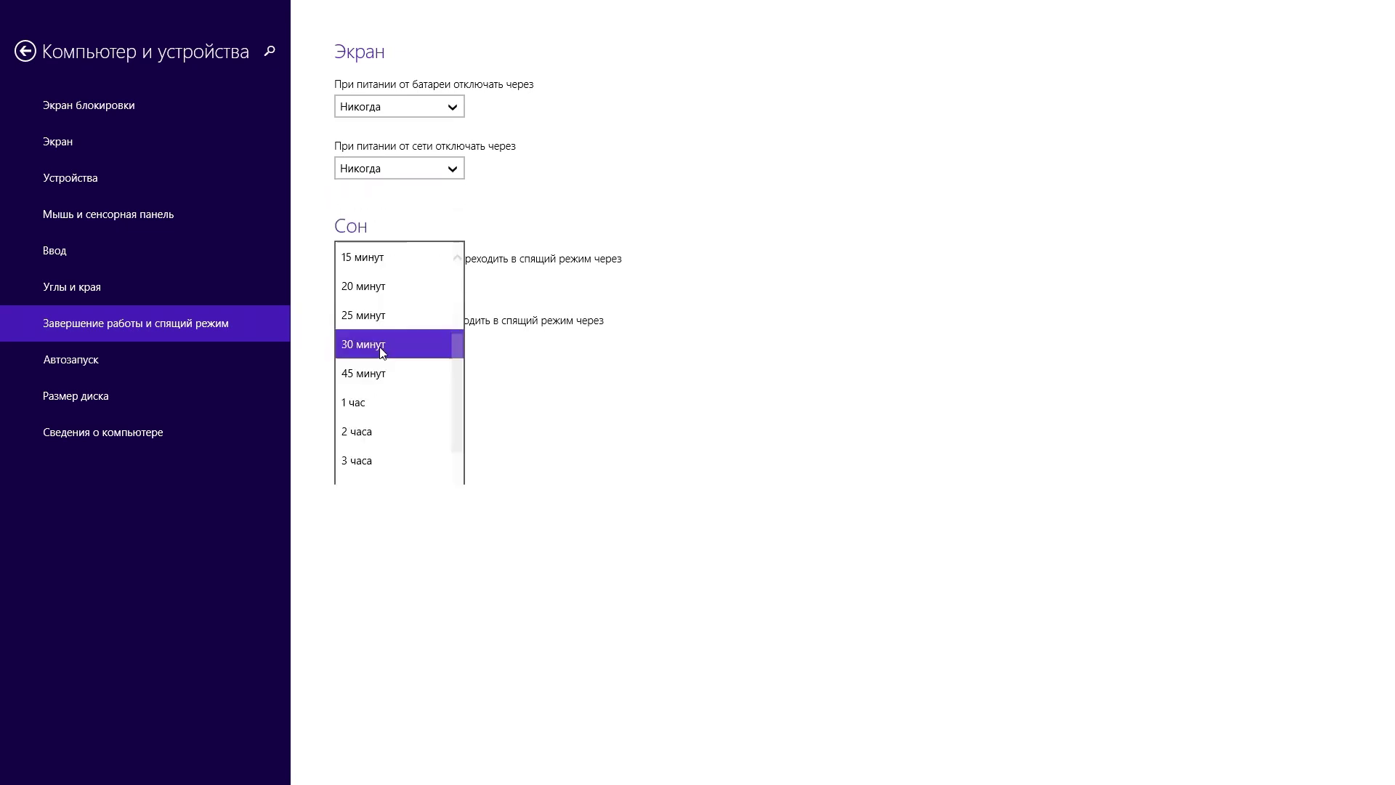
{"action": "scroll", "coordinate": [396, 445], "scroll_direction": "down", "scroll_amount": 2}
{"action": "left_click", "coordinate": [426, 489]}
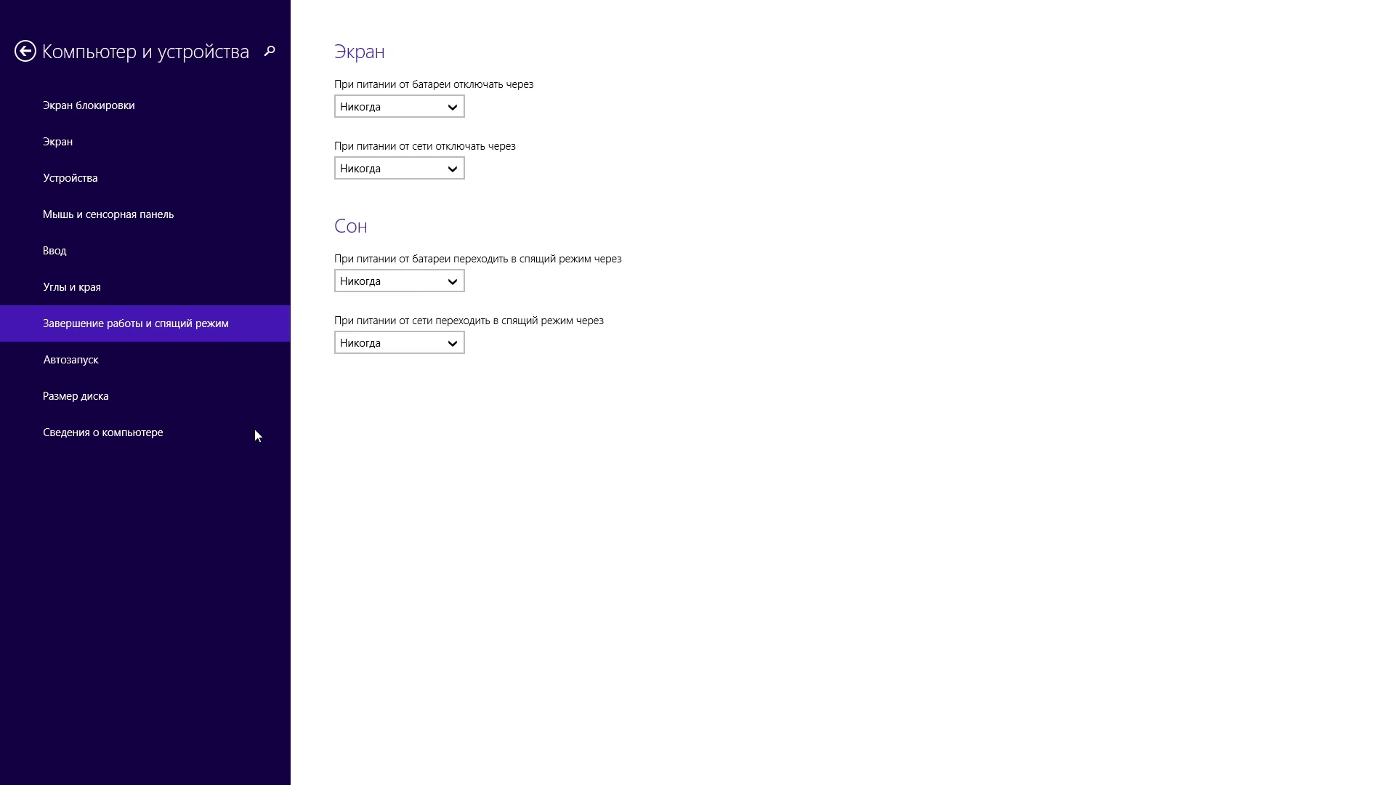
Step: View the Автозапуск settings and the disk space usage under Размер диска
{"action": "left_click", "coordinate": [87, 363]}
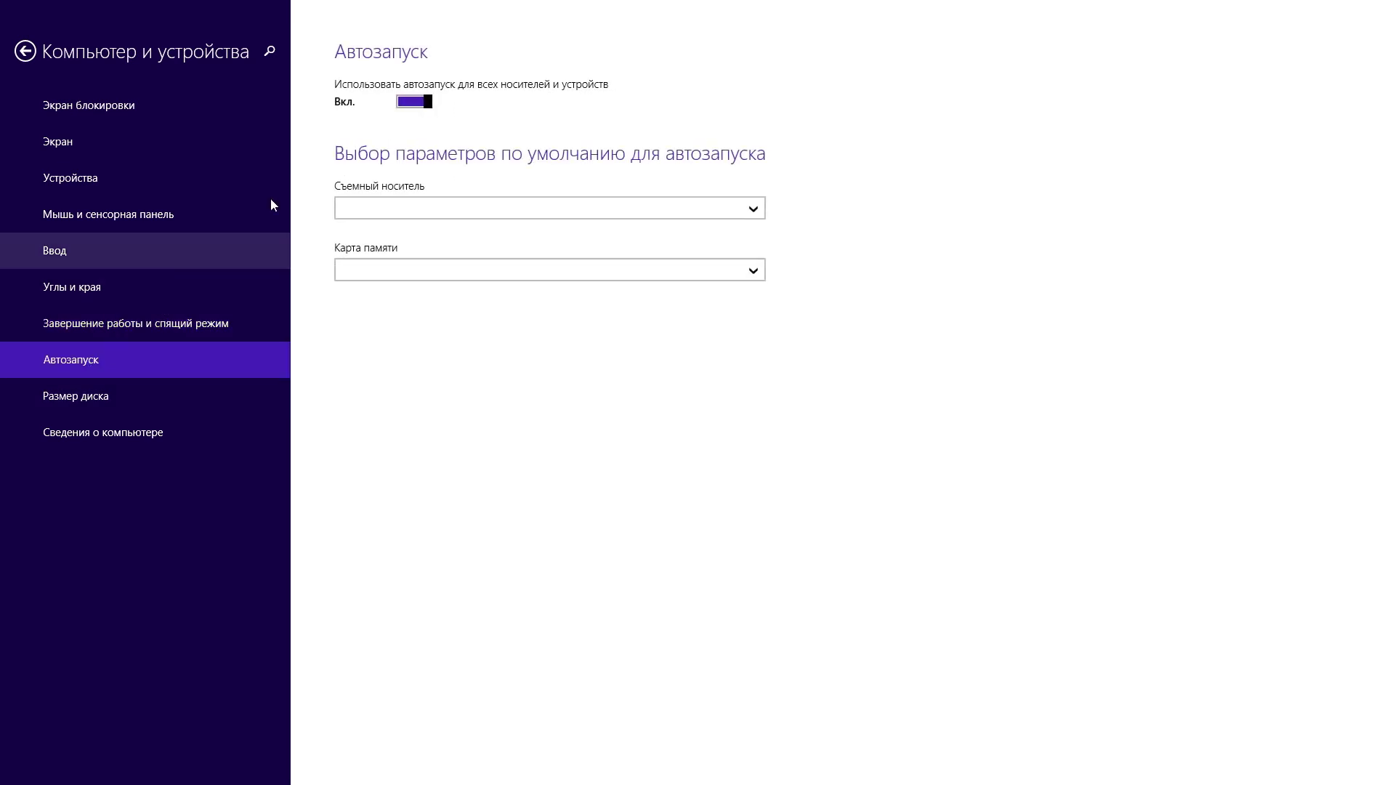
{"action": "left_click", "coordinate": [139, 411]}
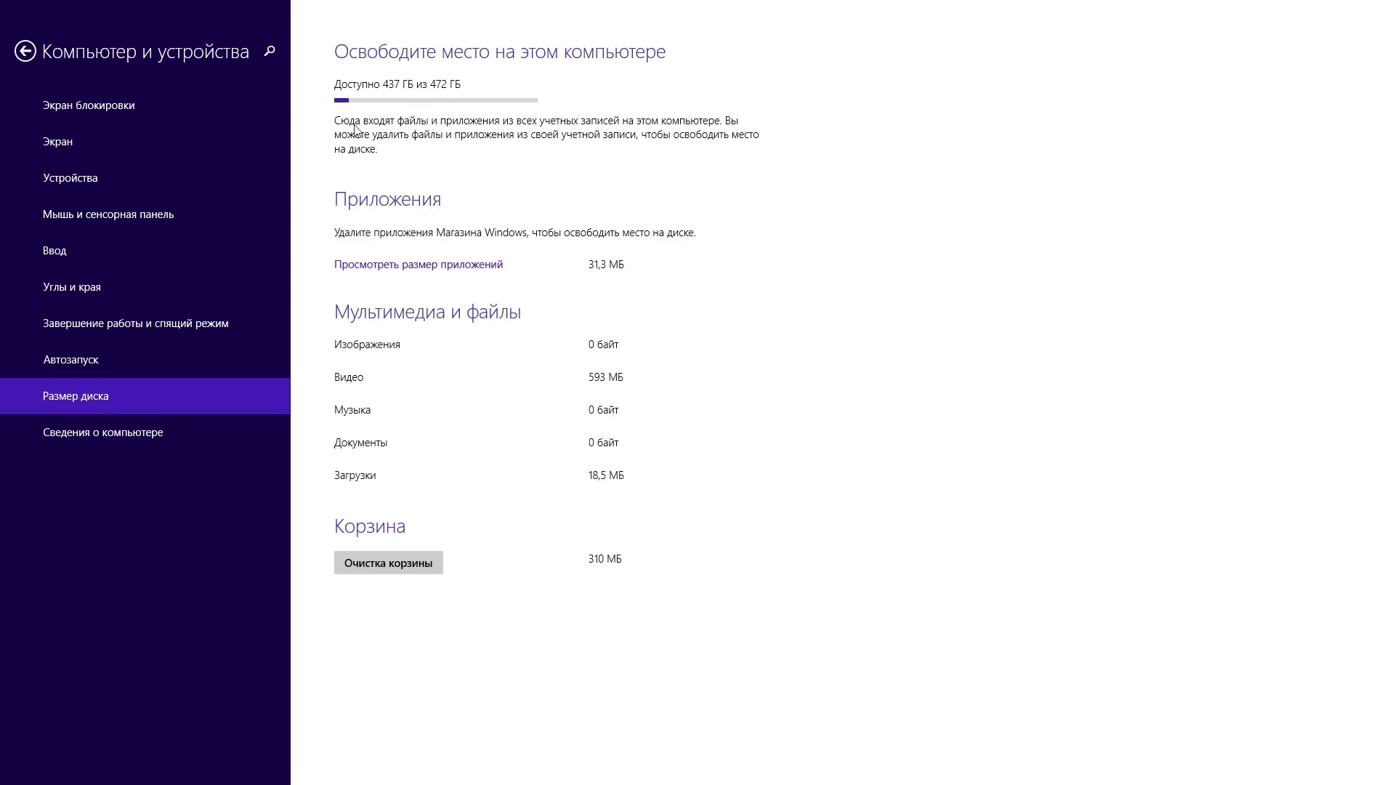
Step: View the hardware and Windows edition details under Сведения о компьютере, and close the PC settings
{"action": "left_click", "coordinate": [77, 437]}
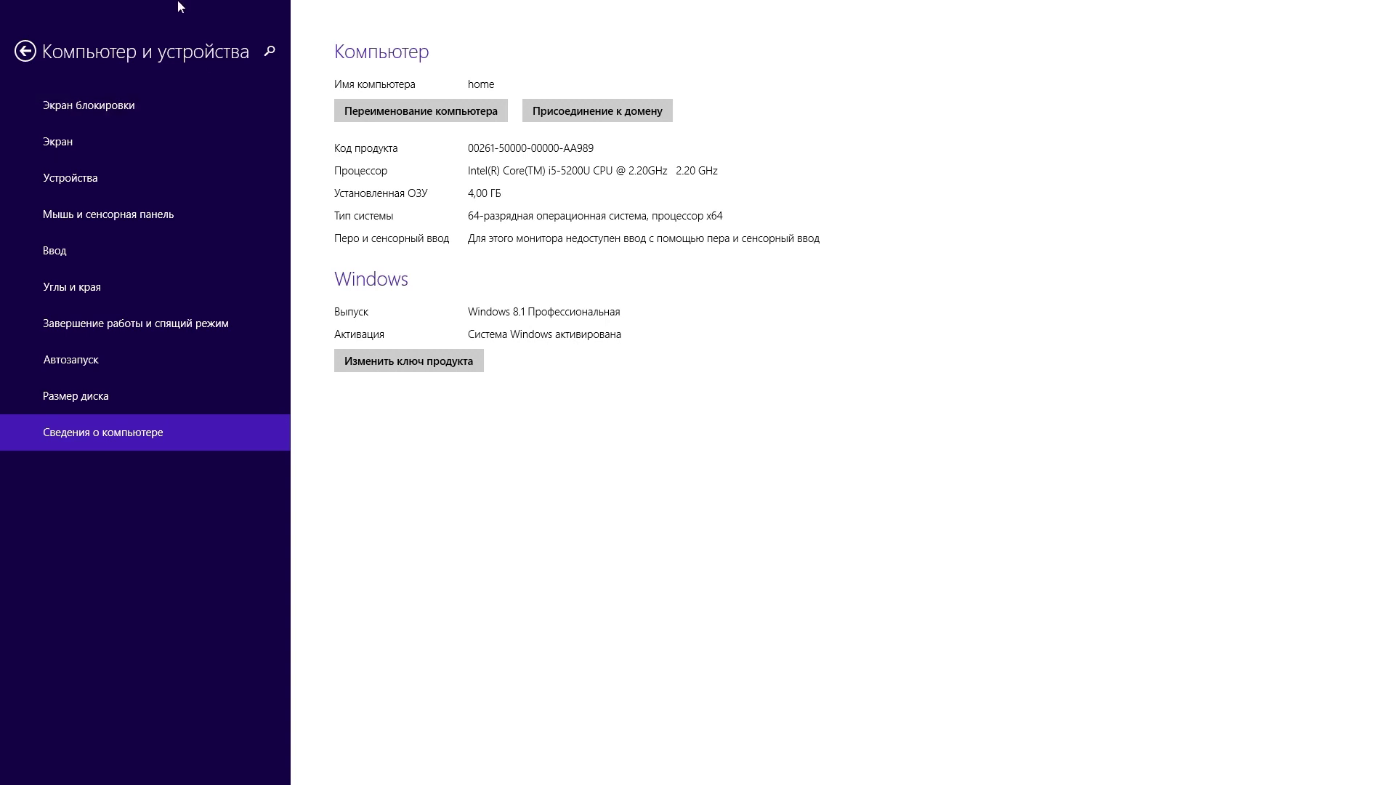
{"action": "mouse_move", "coordinate": [185, 6]}
{"action": "left_click", "coordinate": [1384, 10]}
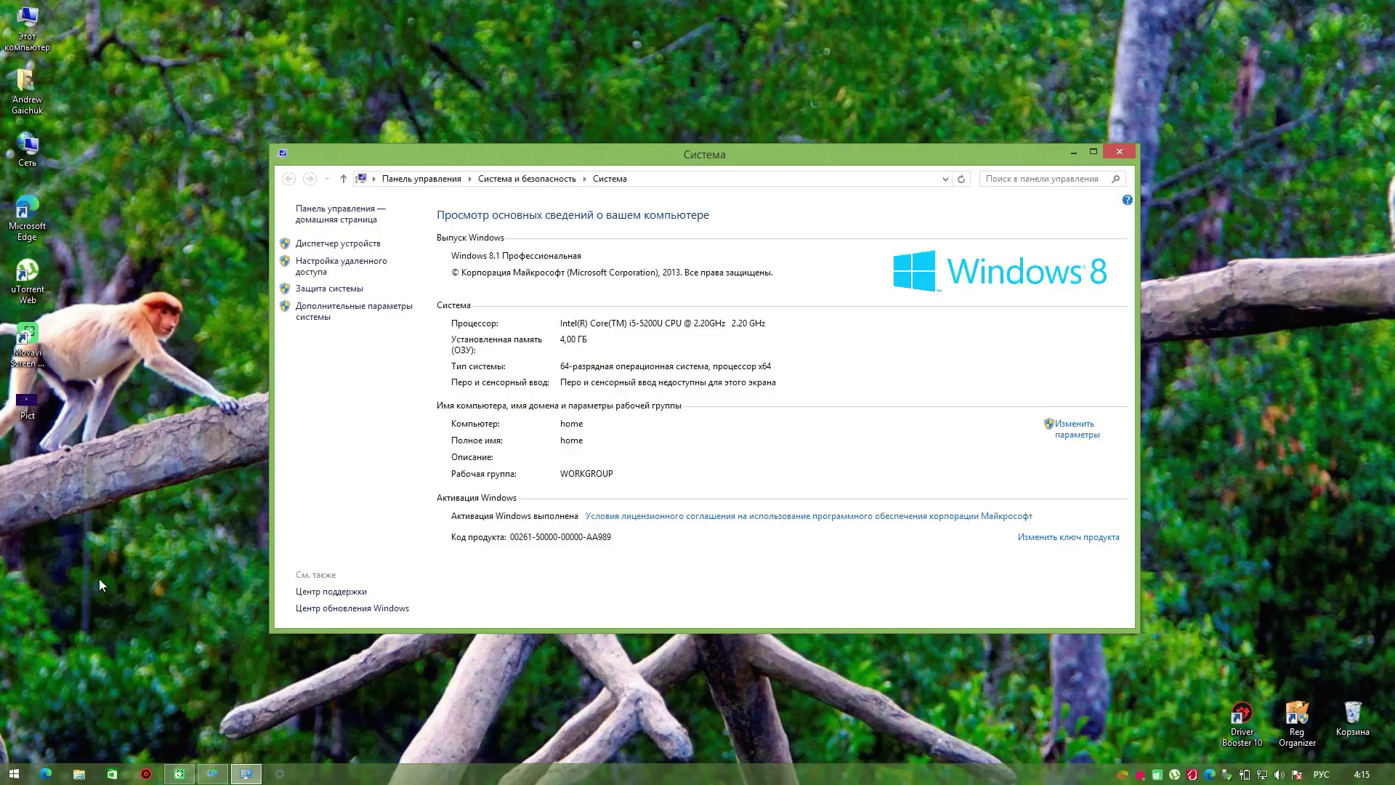
Step: Open the Магазин home page from the Start screen and install the ВКонтакте app from Топ бесплатных
{"action": "key", "text": "super"}
{"action": "left_click", "coordinate": [552, 259]}
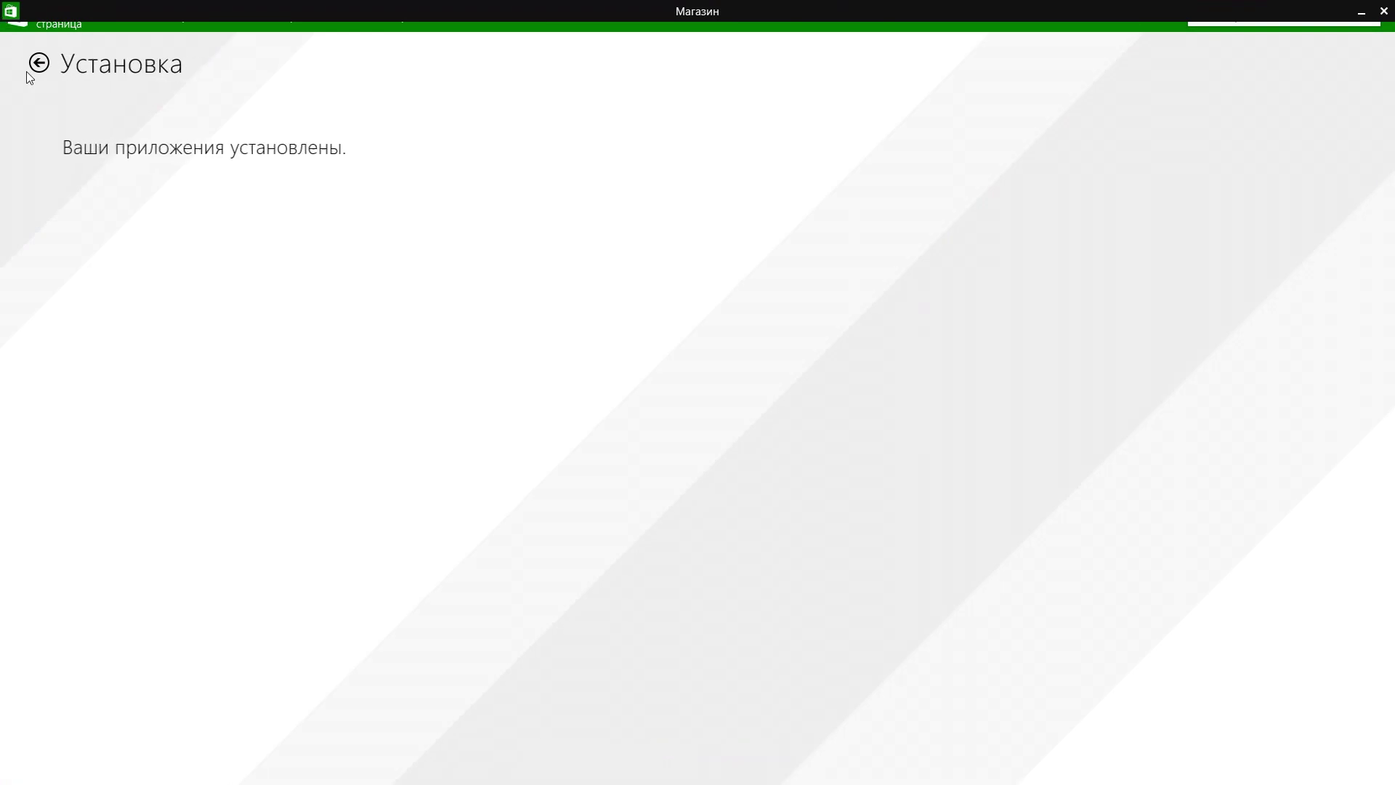
{"action": "left_click", "coordinate": [39, 63]}
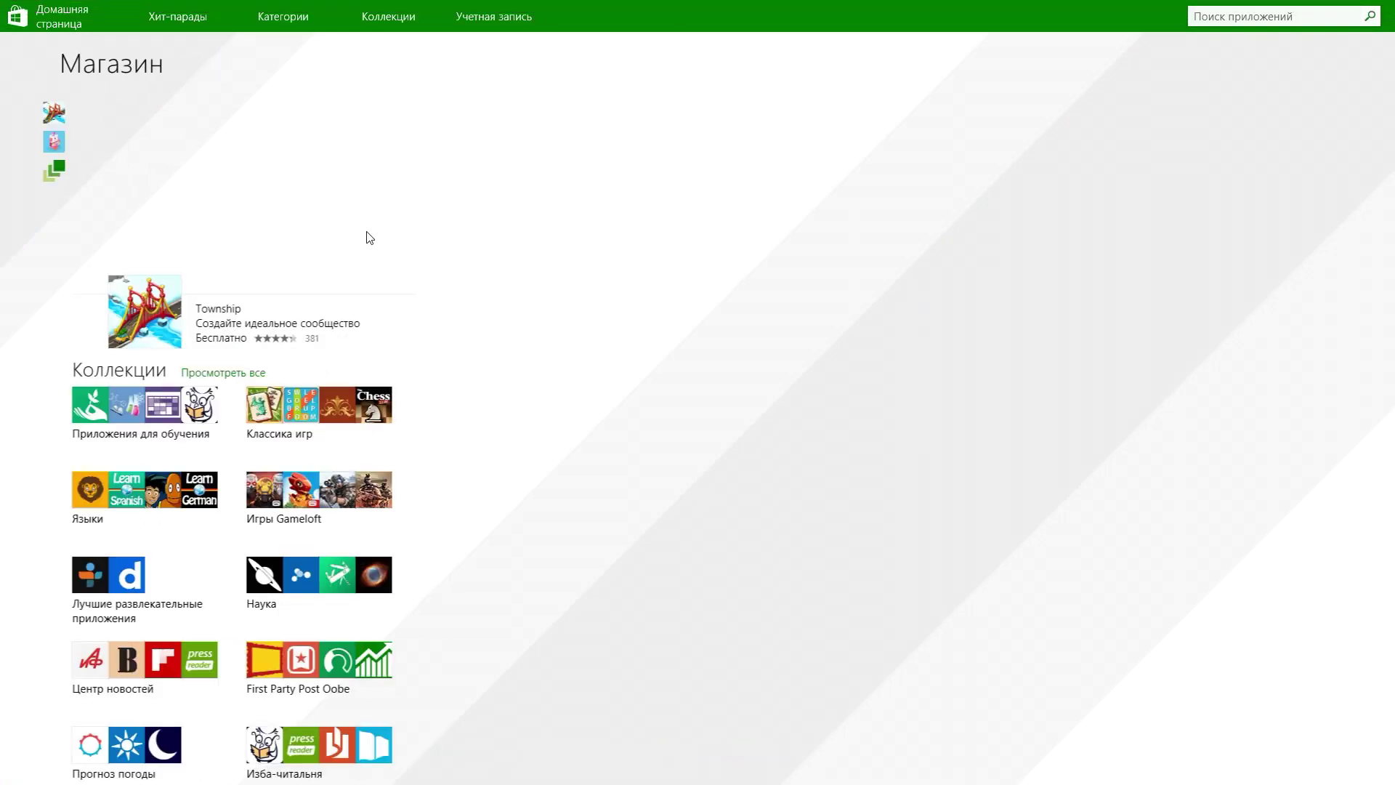
{"action": "scroll", "coordinate": [436, 369], "scroll_direction": "down", "scroll_amount": 3}
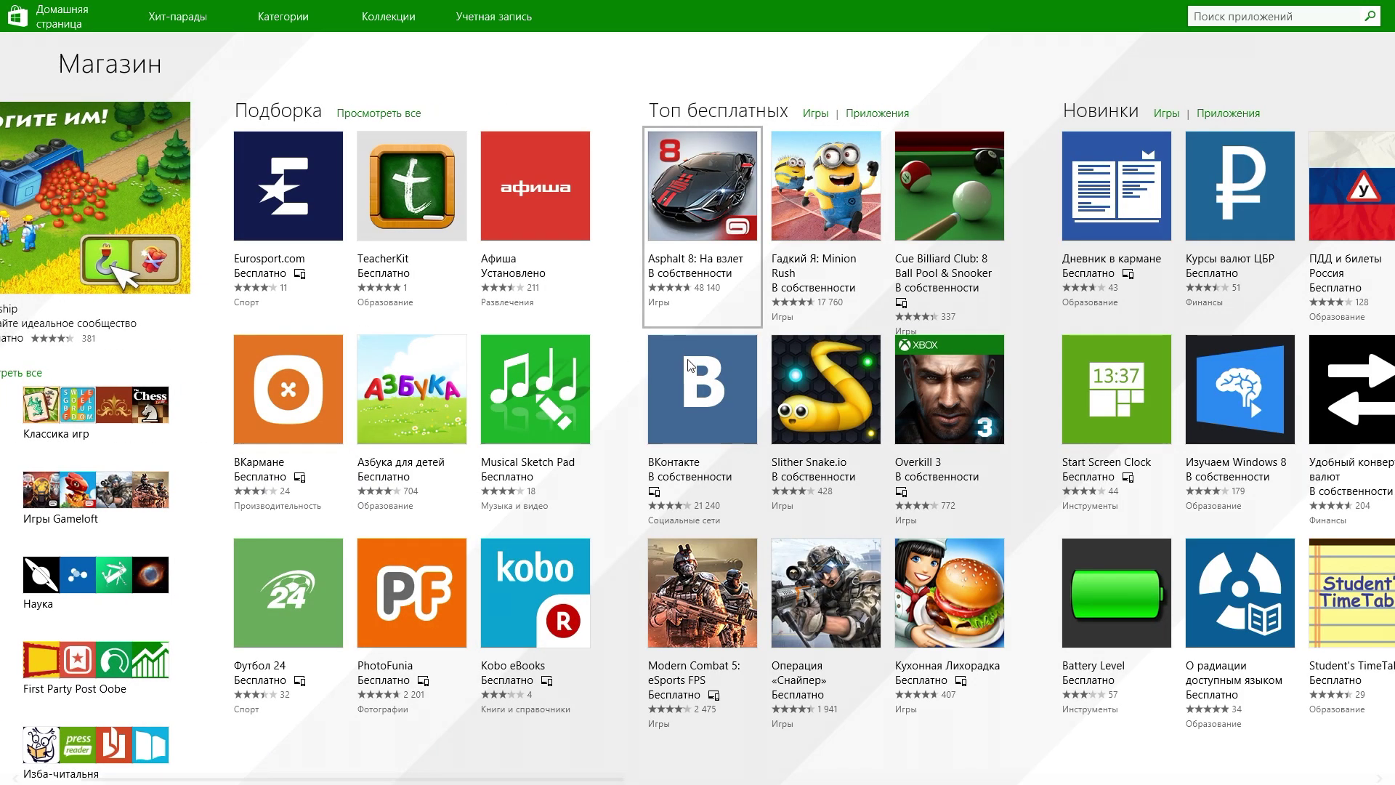
{"action": "left_click", "coordinate": [717, 393]}
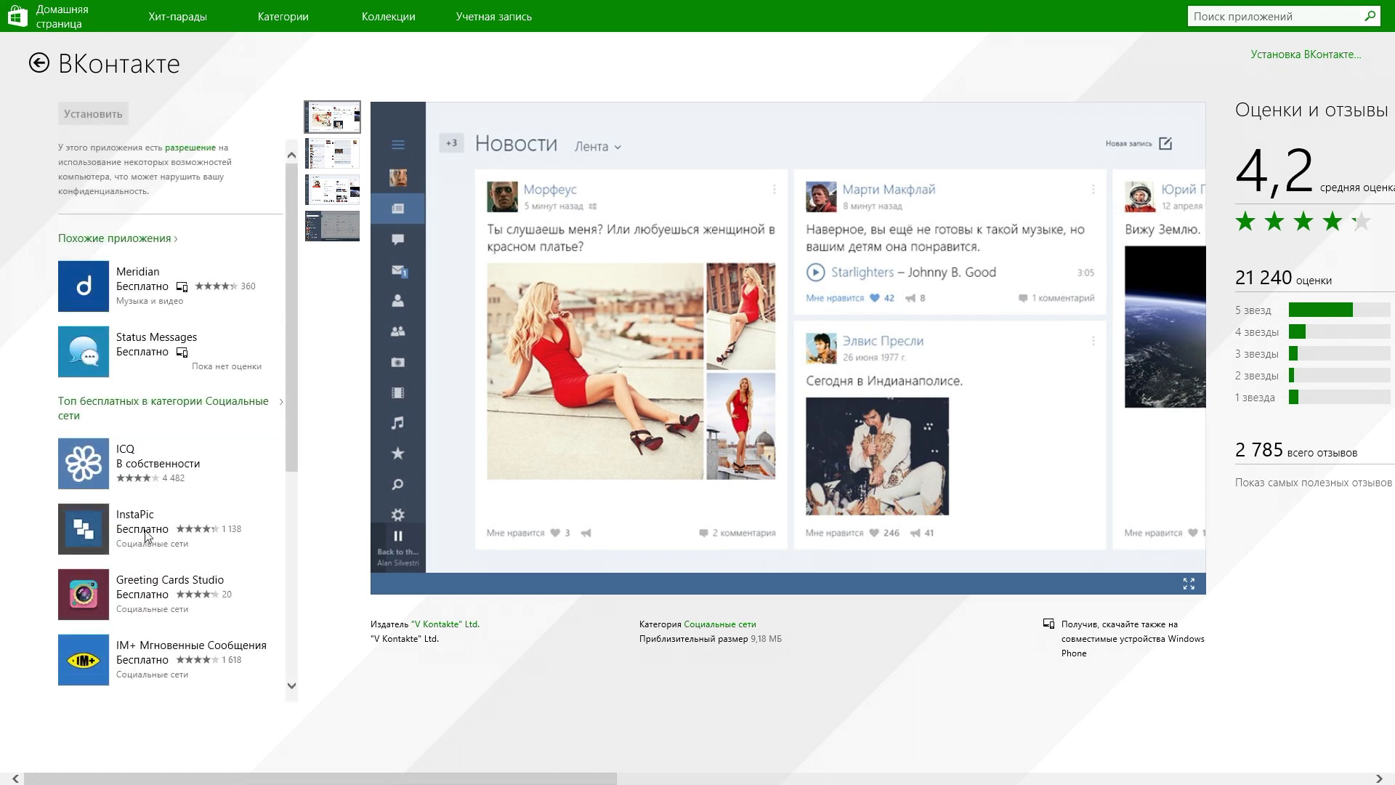
Step: Install ICQ from the top free social networking apps, and close the Store once both installations finish
{"action": "left_click", "coordinate": [144, 468]}
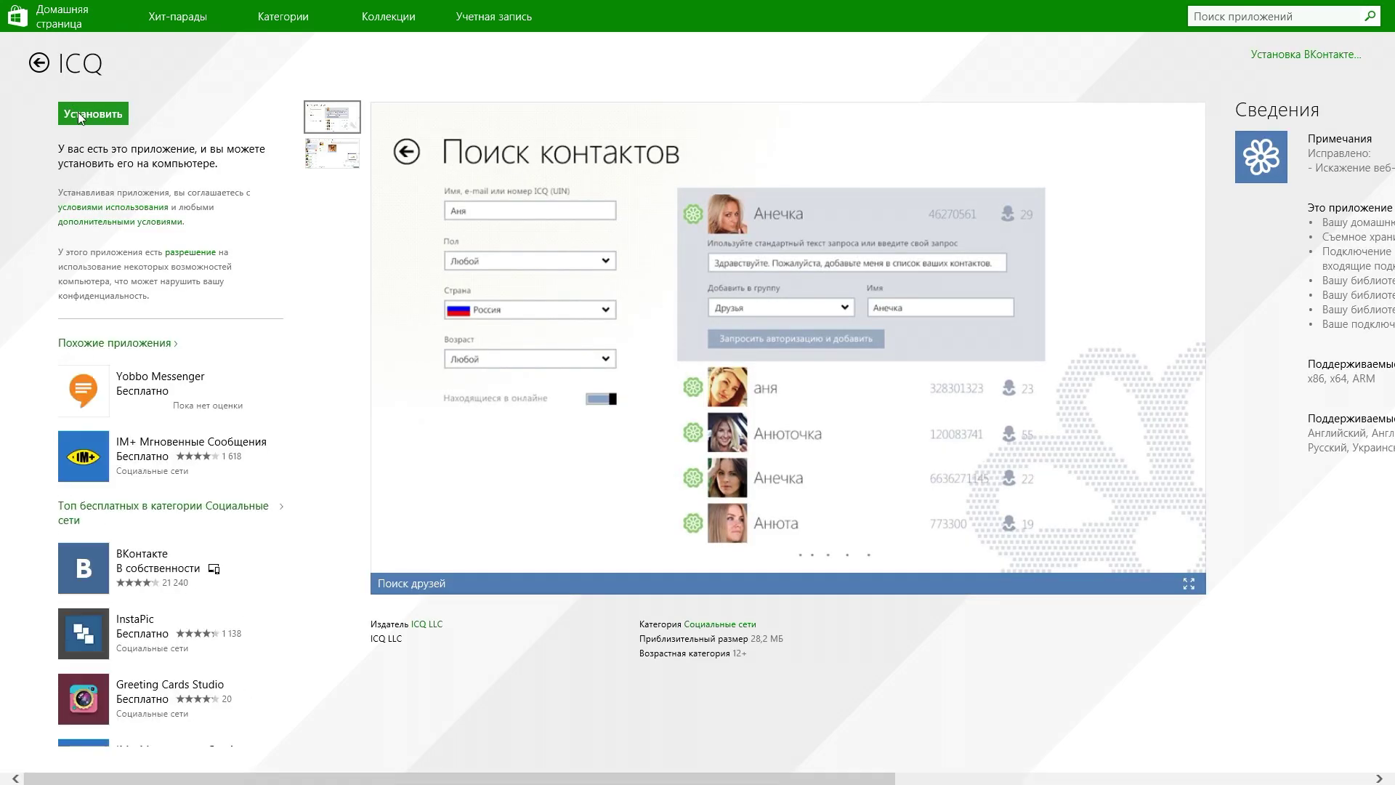
{"action": "left_click", "coordinate": [77, 112]}
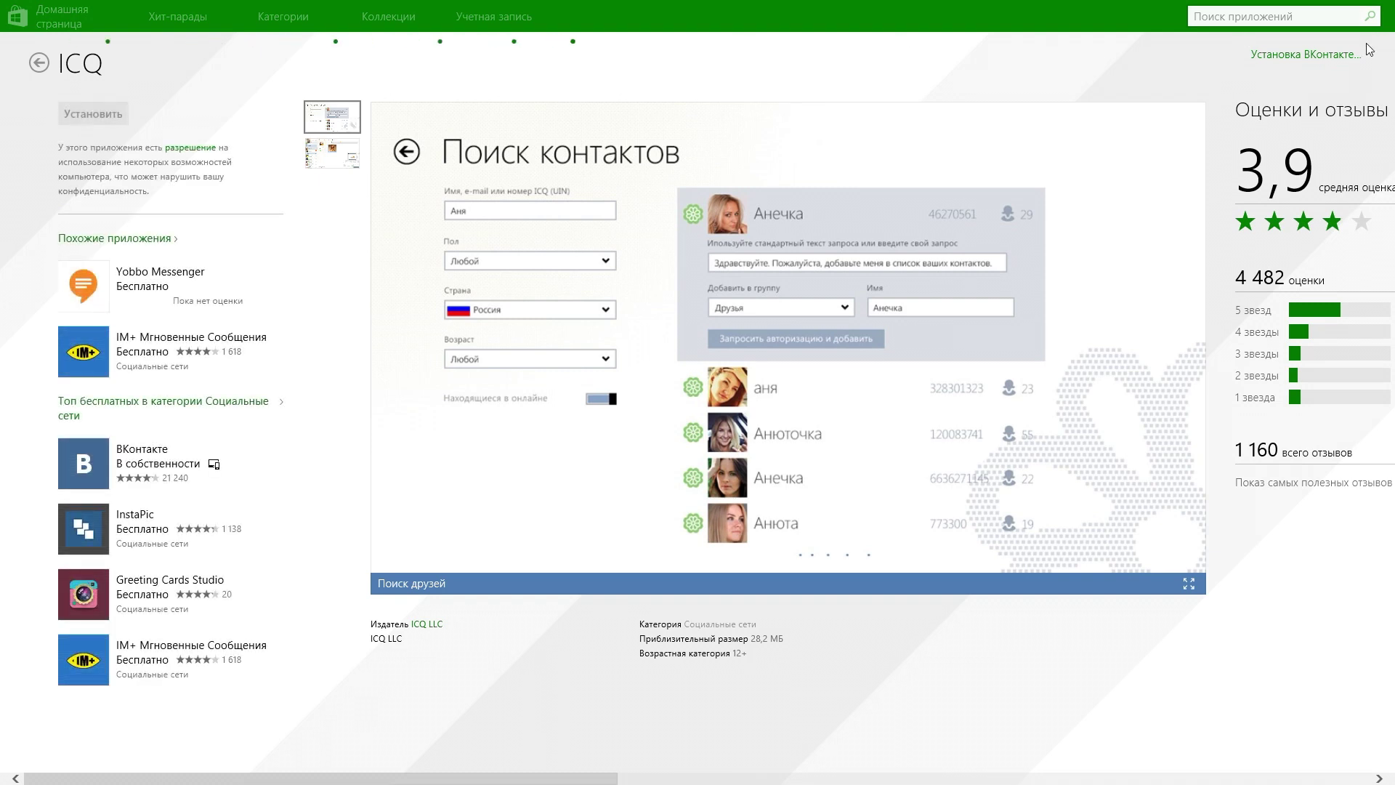
{"action": "left_click", "coordinate": [1312, 58]}
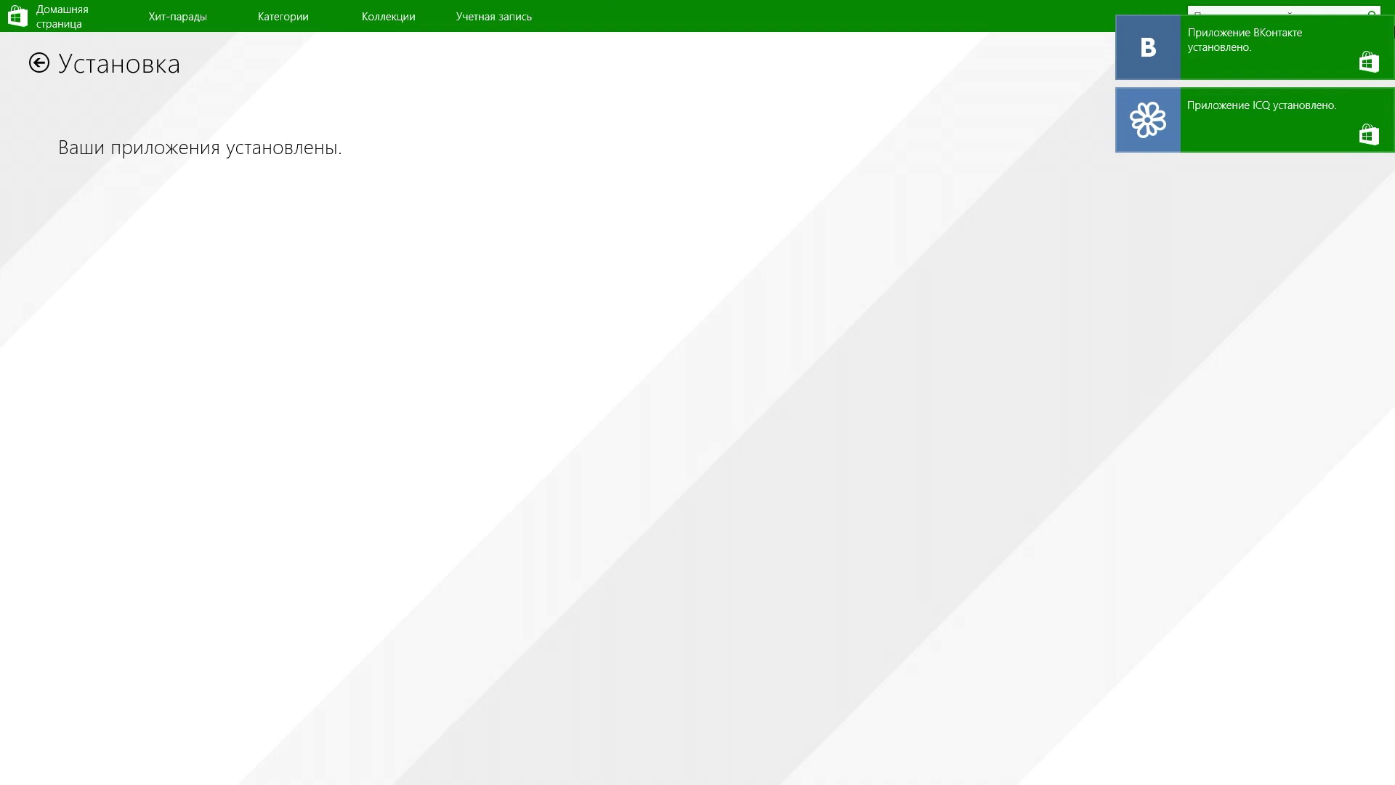
{"action": "left_click", "coordinate": [1372, 8]}
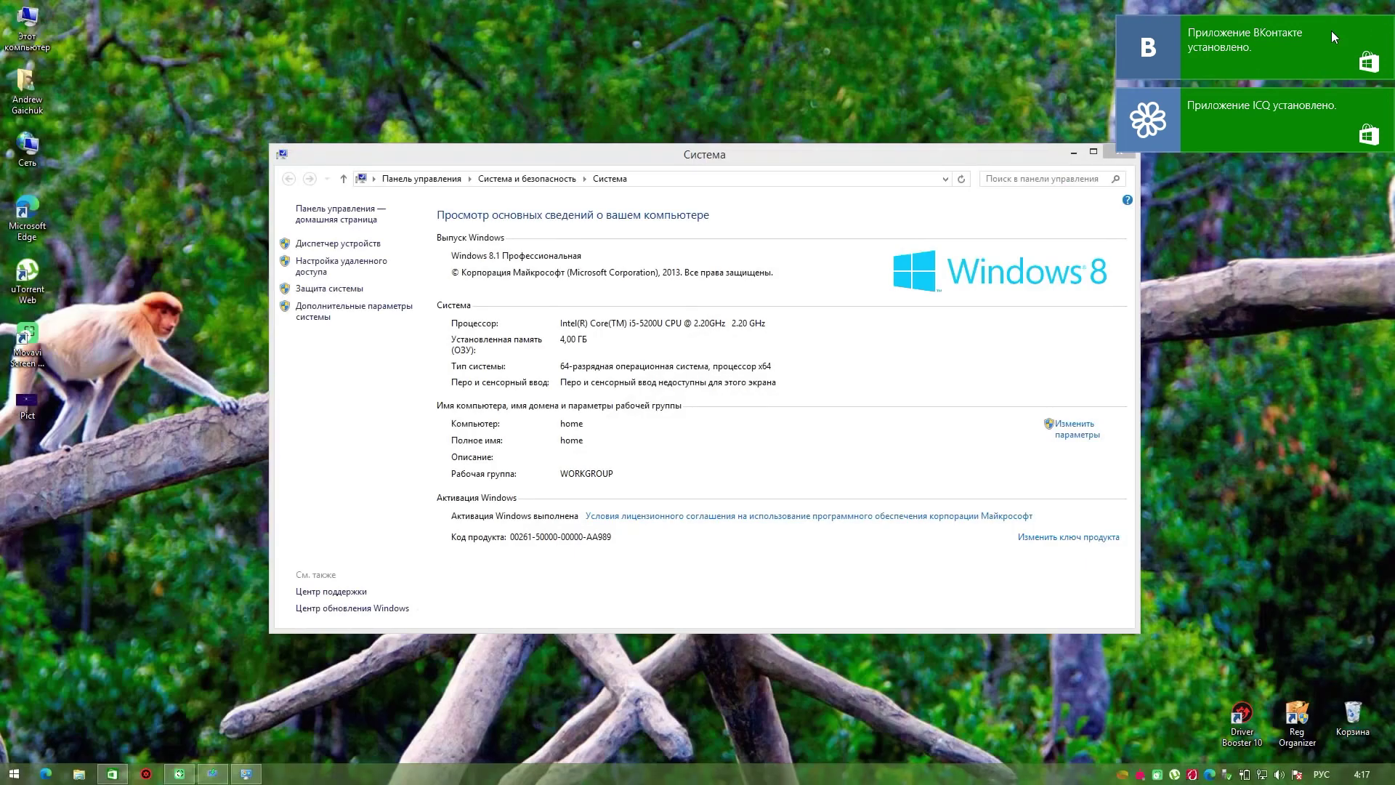
Step: Browse the list of all installed apps, launch the new ICQ app to view its sign-in page, and close it
{"action": "left_click", "coordinate": [14, 774]}
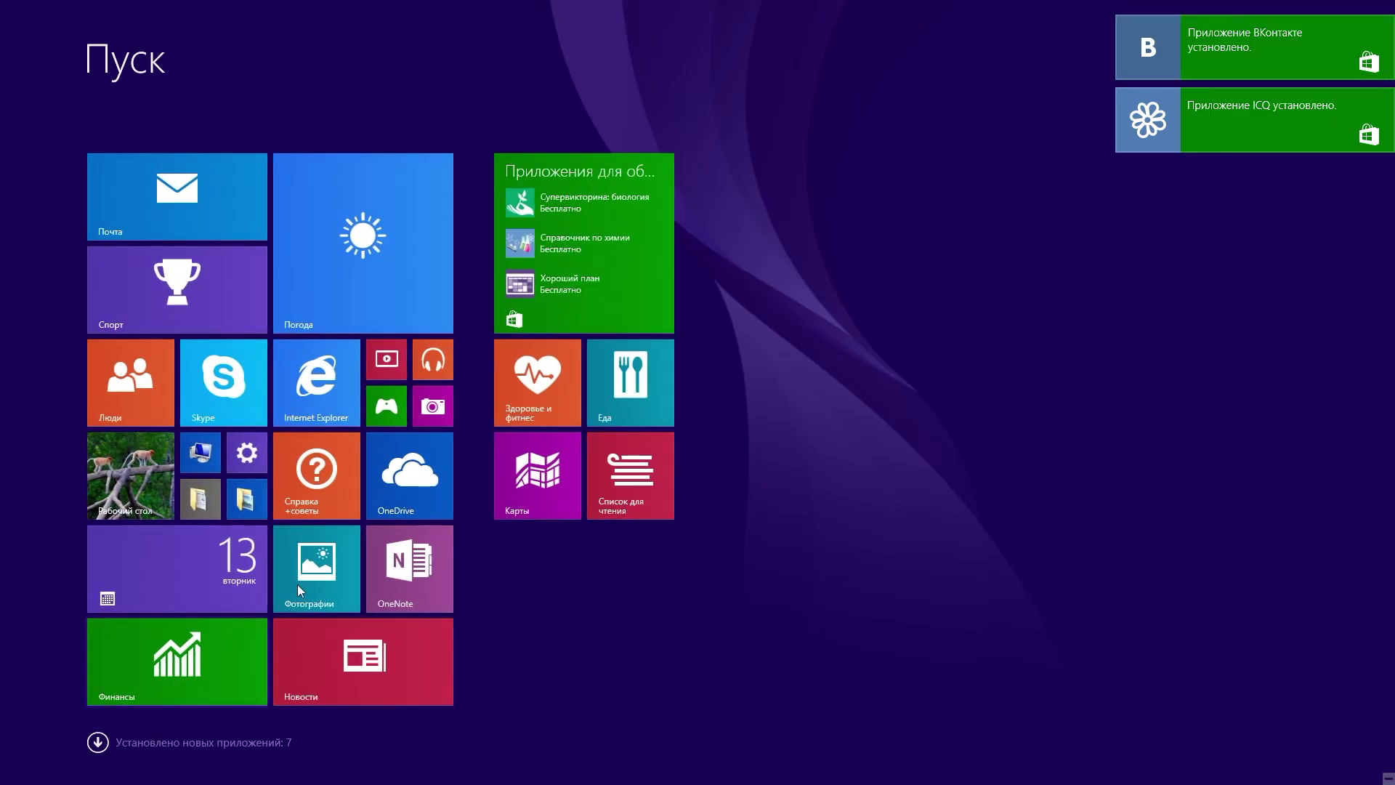
{"action": "left_click", "coordinate": [201, 738]}
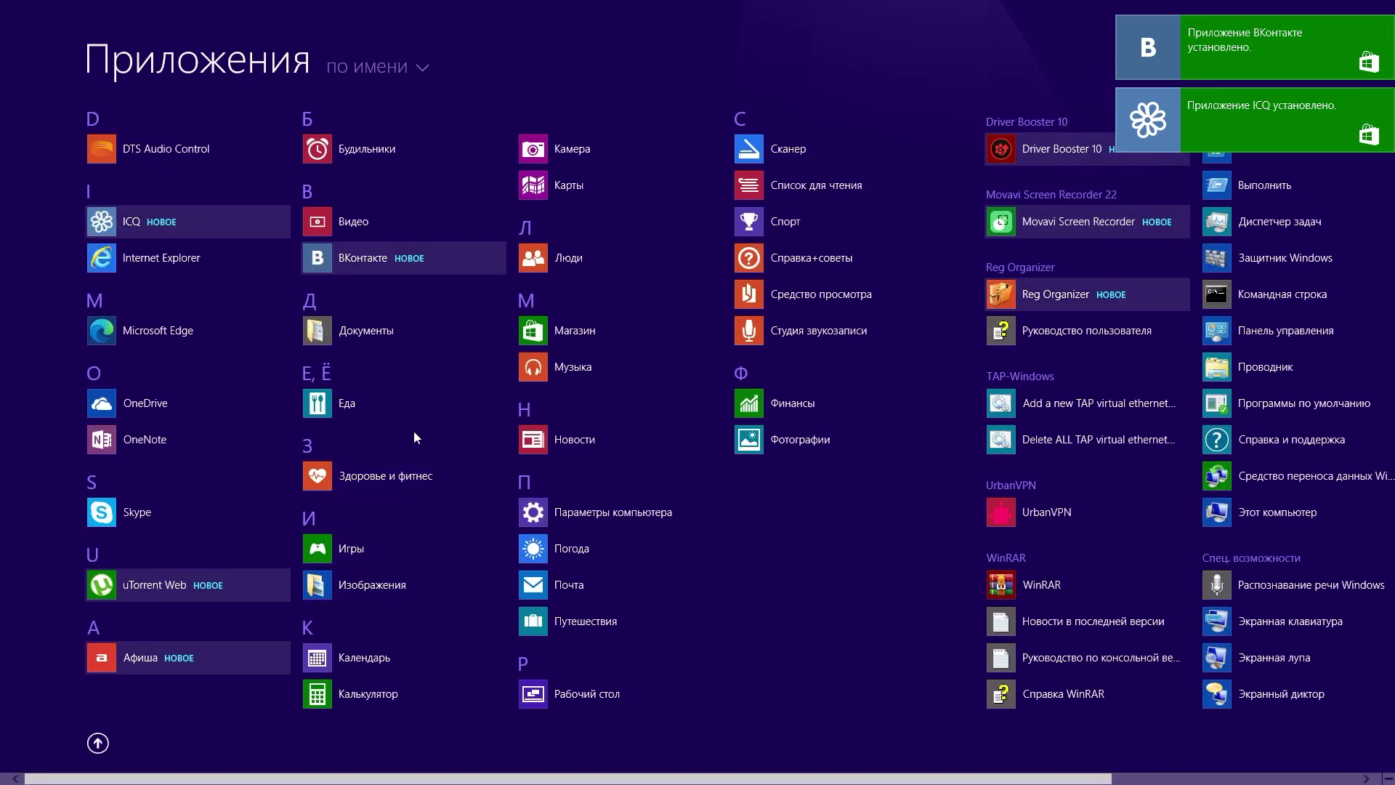
{"action": "scroll", "coordinate": [529, 487], "scroll_direction": "up", "scroll_amount": 3}
{"action": "scroll", "coordinate": [529, 487], "scroll_direction": "down", "scroll_amount": 3}
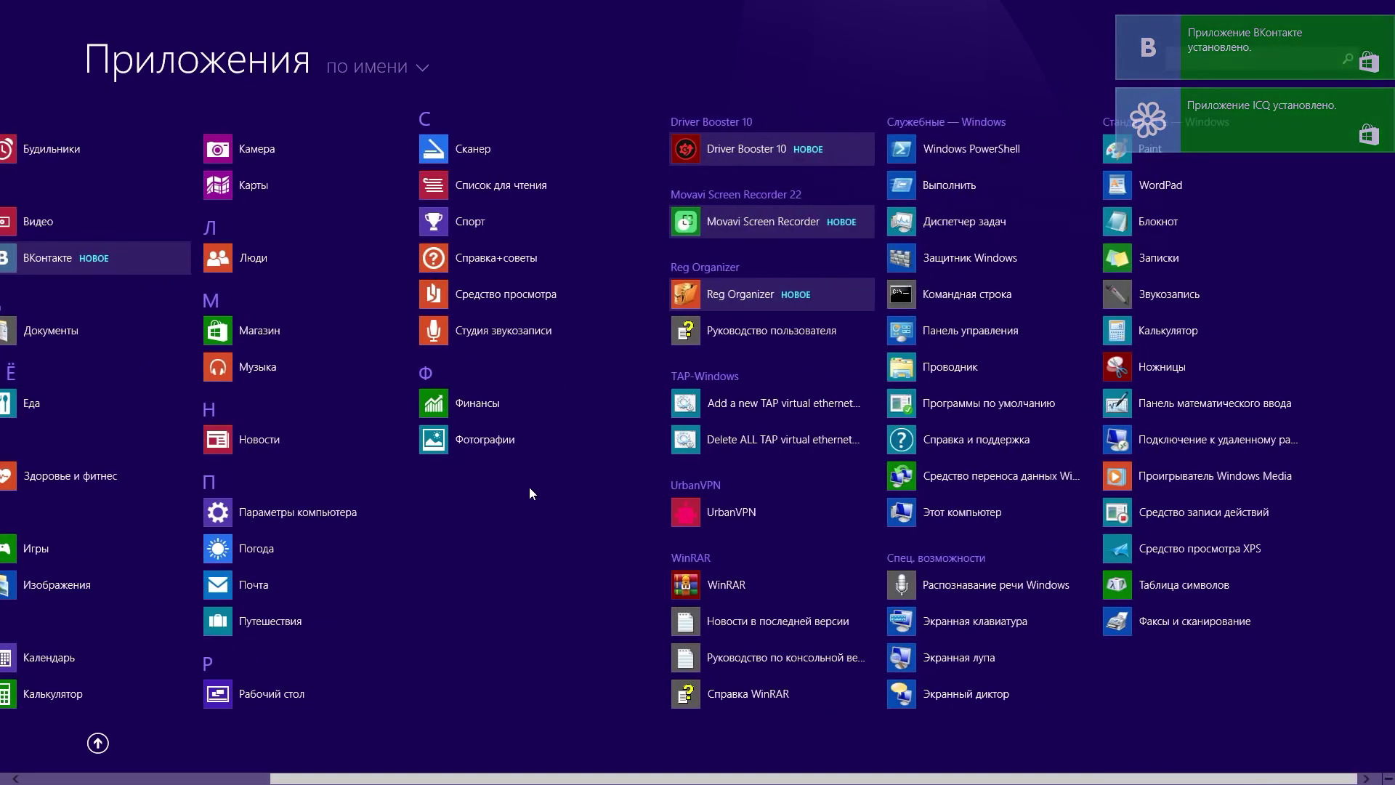
{"action": "scroll", "coordinate": [569, 543], "scroll_direction": "up", "scroll_amount": 3}
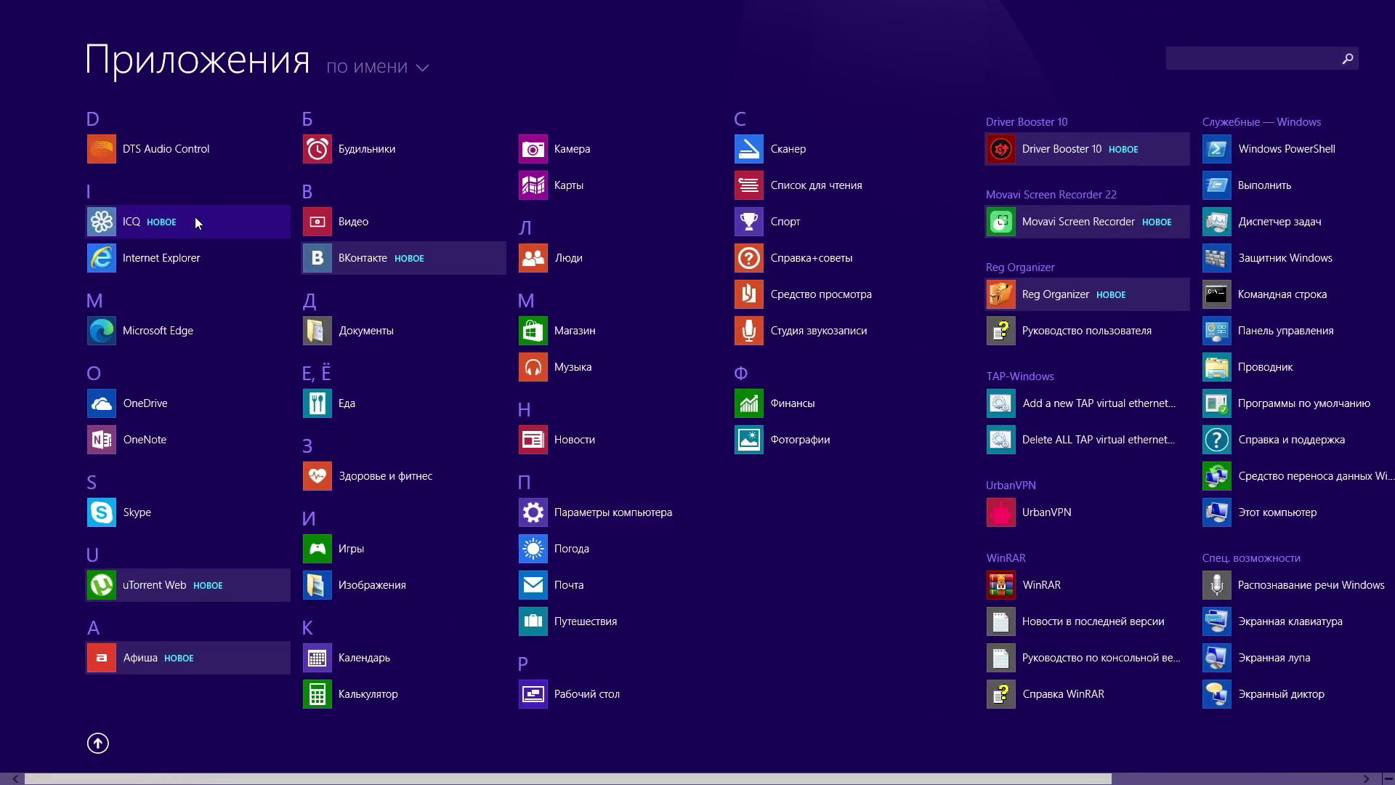
{"action": "left_click", "coordinate": [195, 218]}
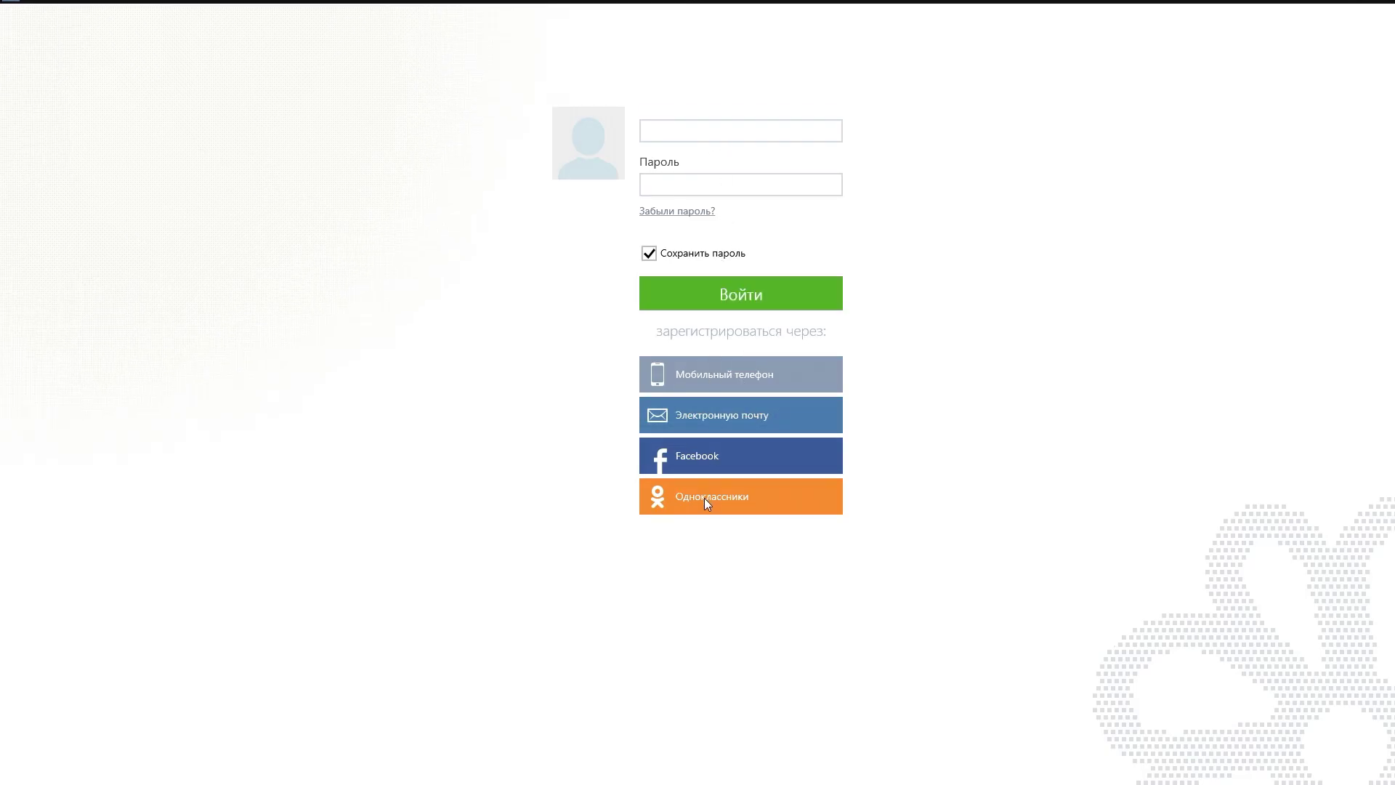
{"action": "left_click", "coordinate": [1386, 11]}
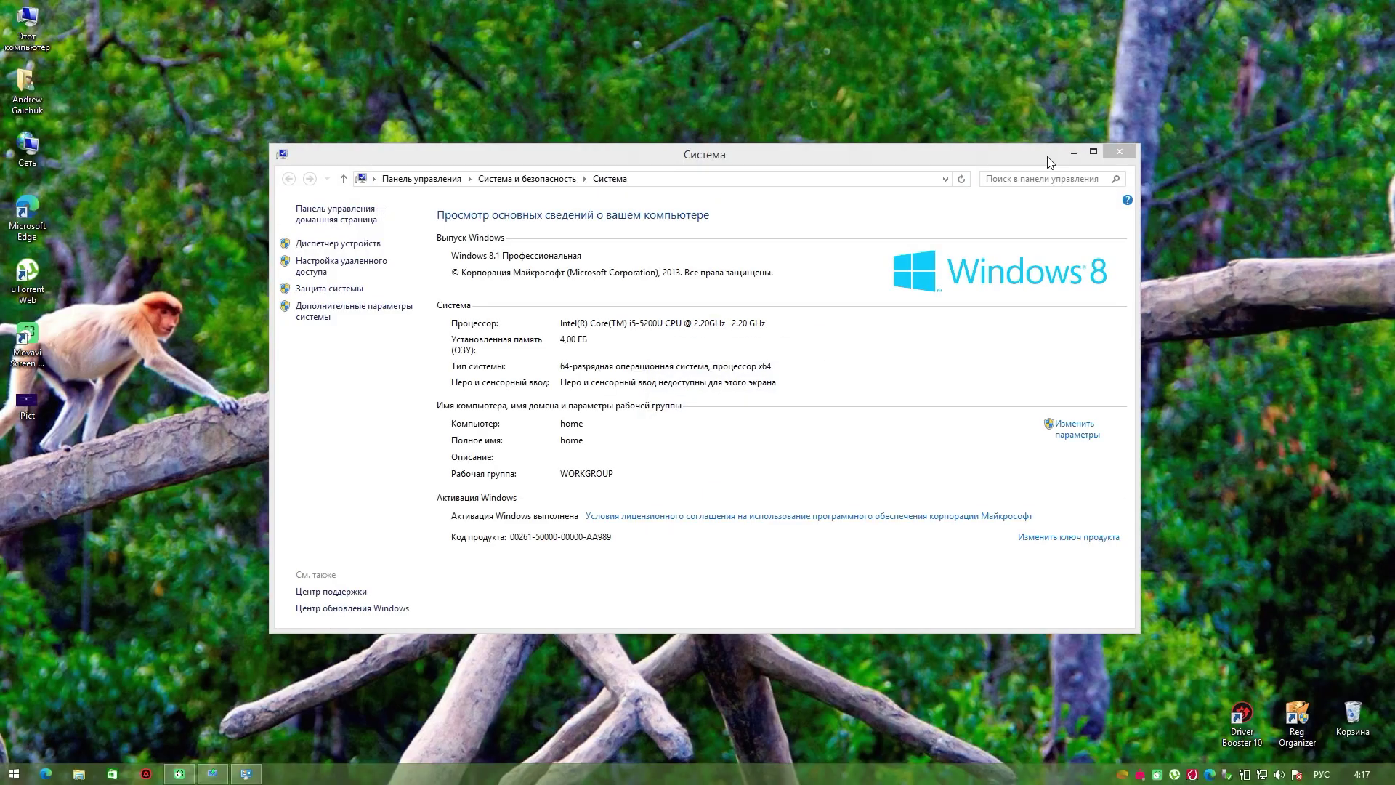
Step: Launch the ВКонтакте app from the list of all apps to view its sign-in page, and close it
{"action": "left_click", "coordinate": [13, 774]}
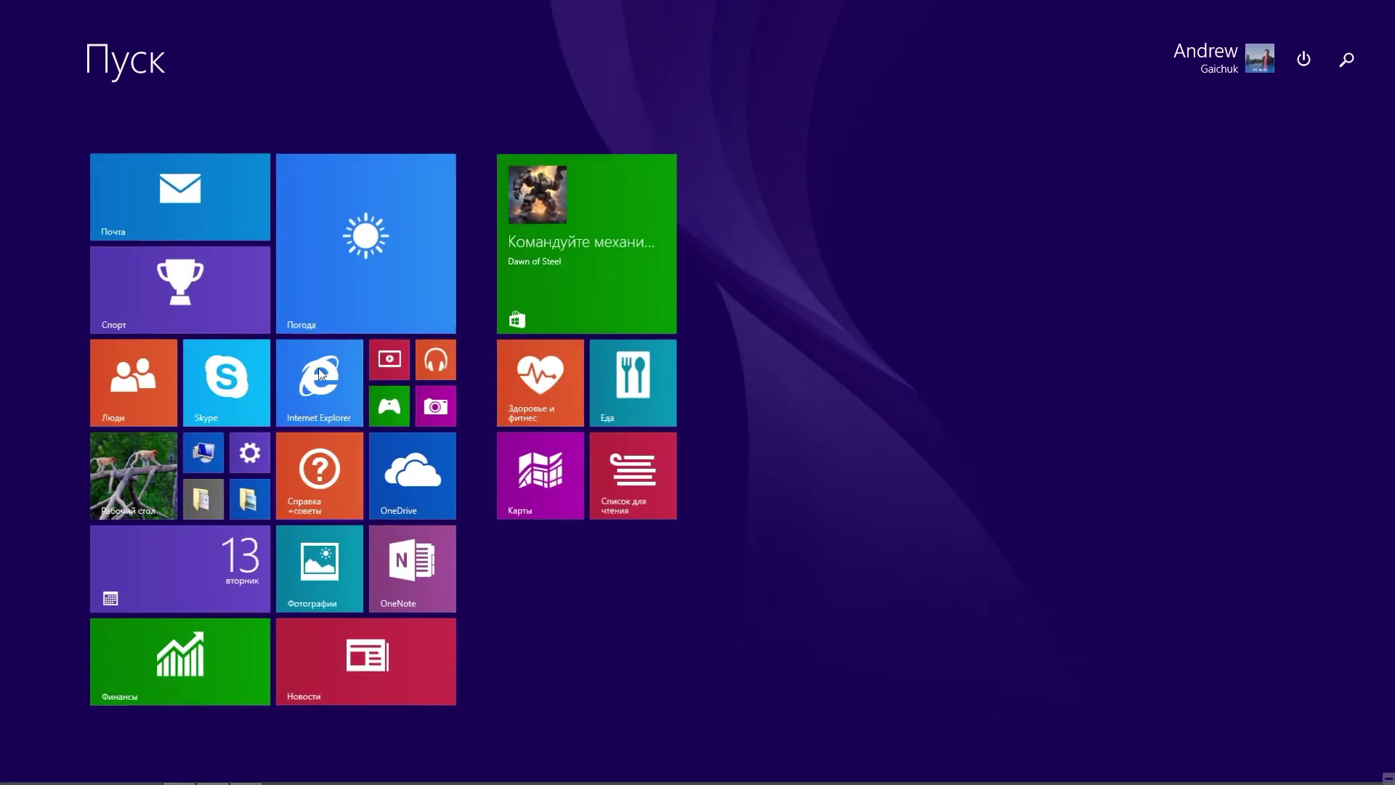
{"action": "left_click", "coordinate": [97, 742]}
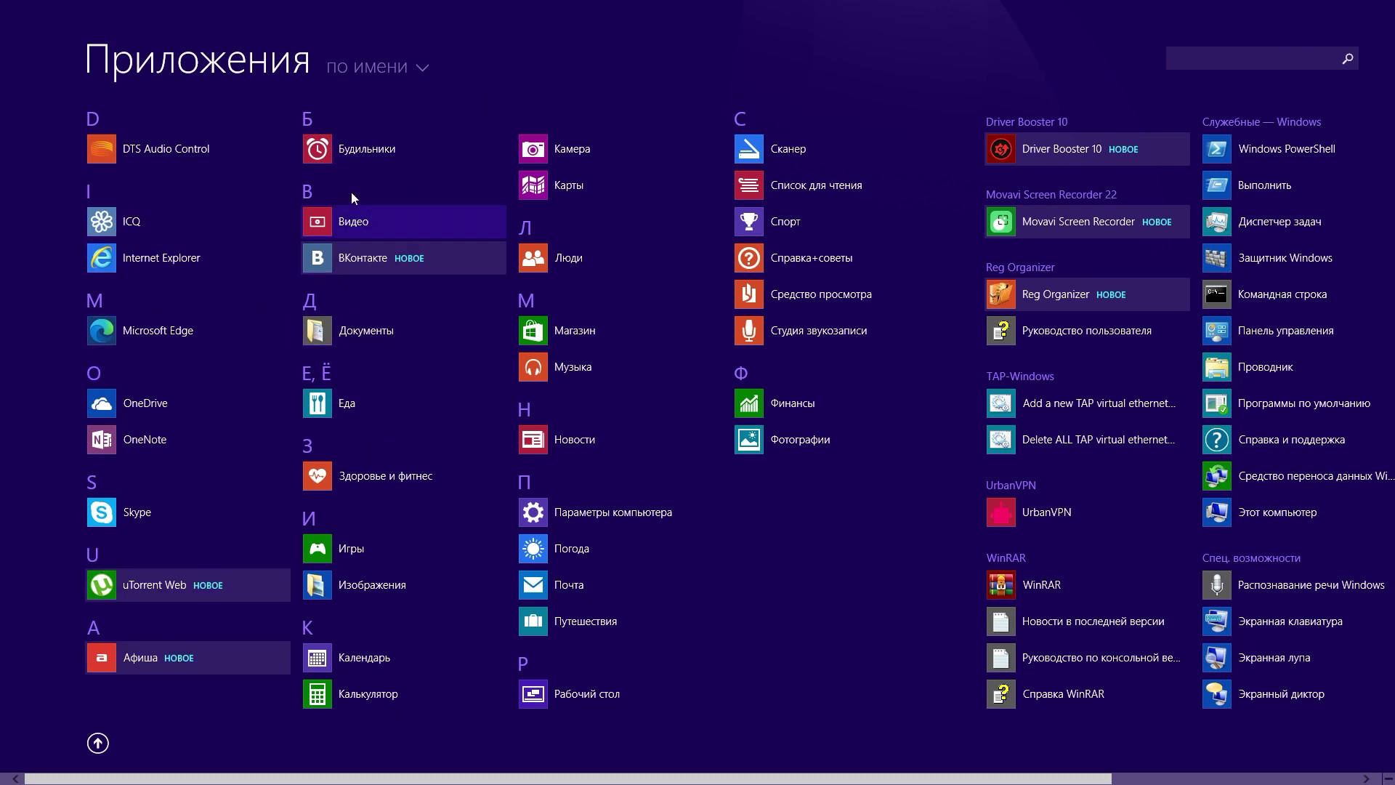
{"action": "left_click", "coordinate": [350, 259]}
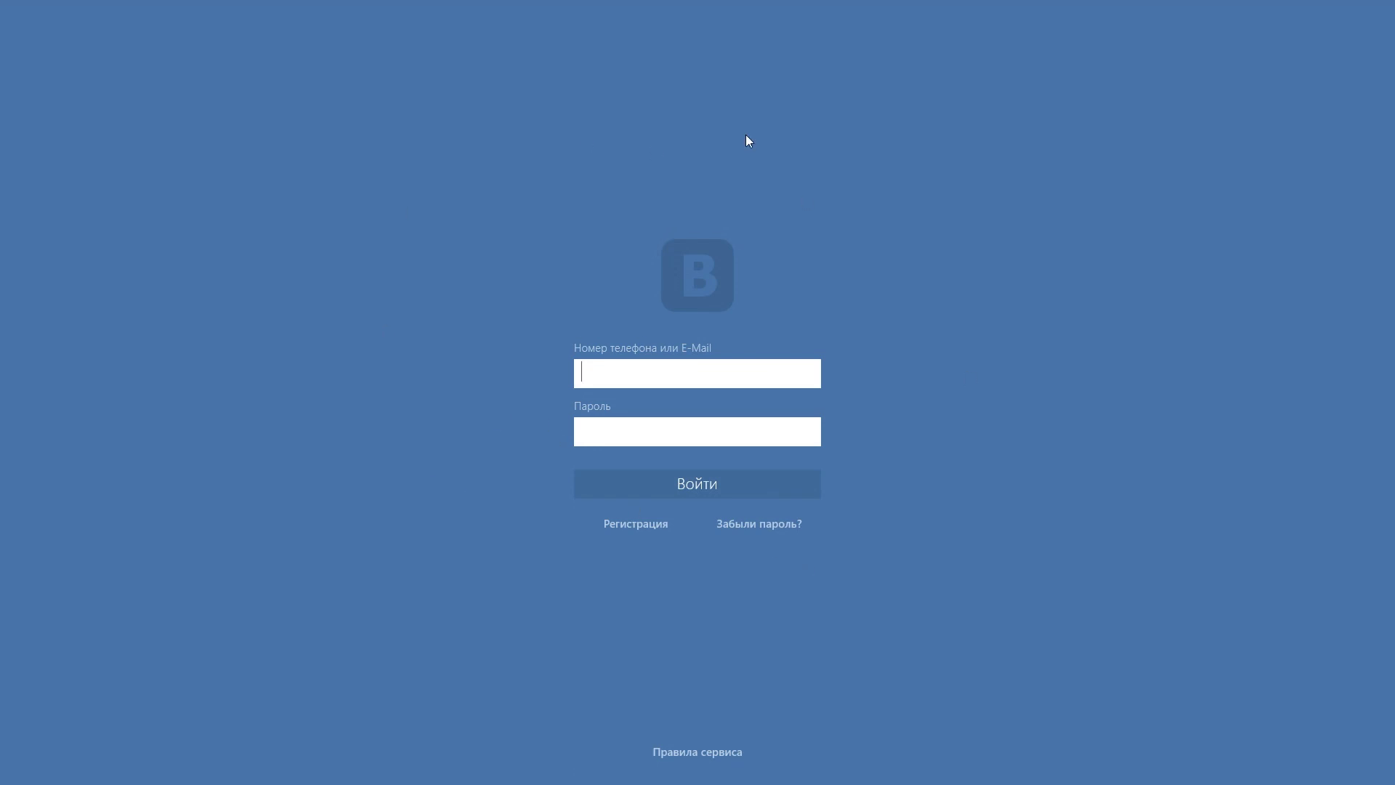
{"action": "mouse_move", "coordinate": [1091, 4]}
{"action": "left_click", "coordinate": [1384, 10]}
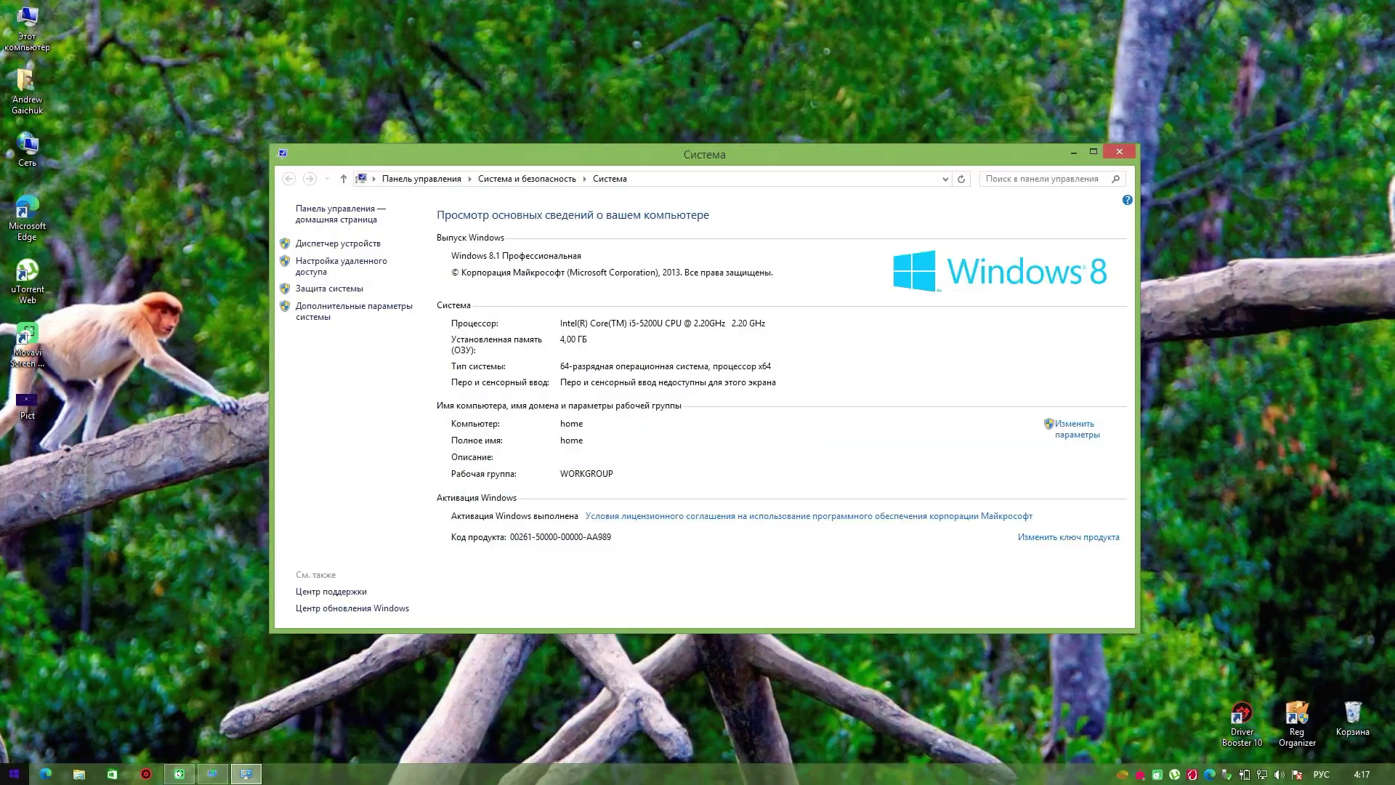
Step: Pin the ВКонтакте app from the list of all apps to the Start screen
{"action": "key", "text": "super"}
{"action": "left_click", "coordinate": [99, 744]}
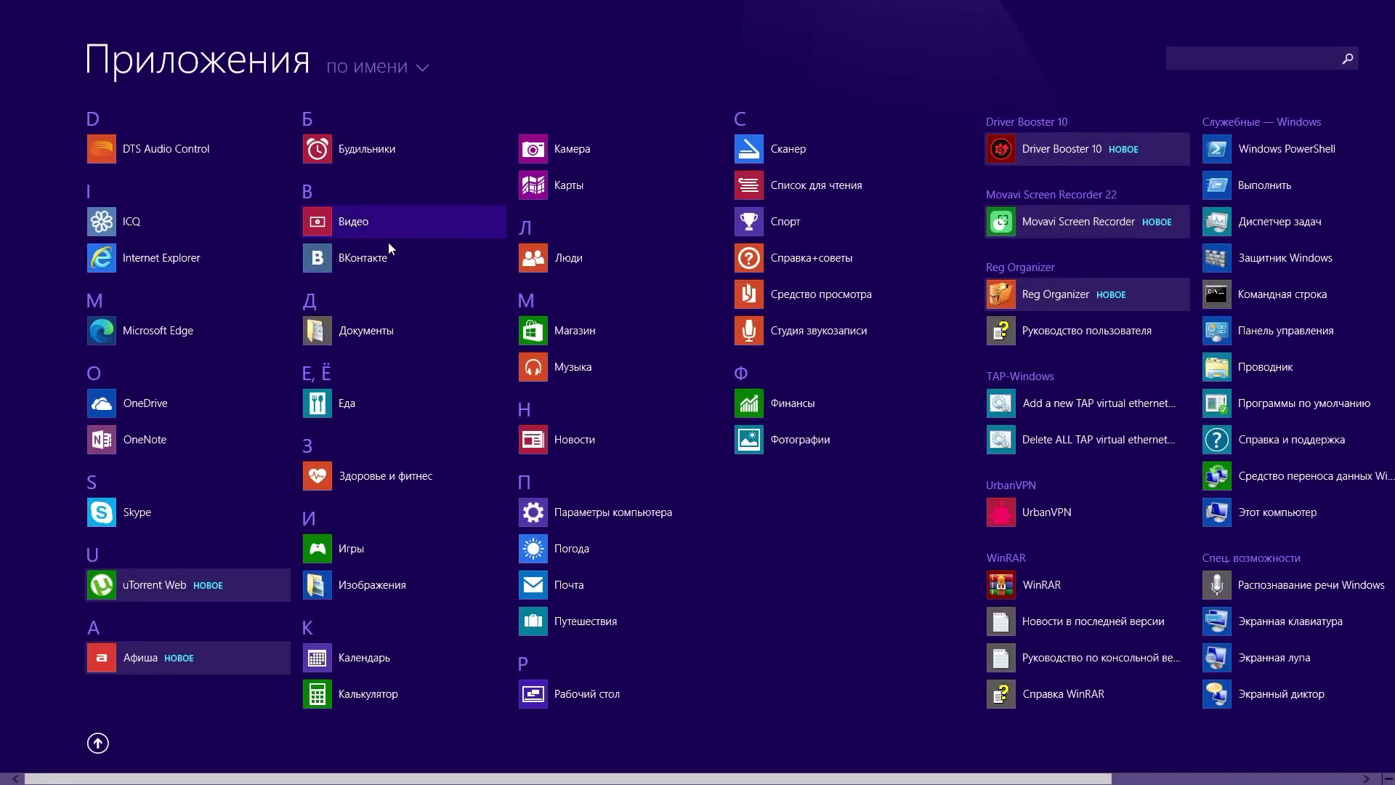
{"action": "right_click", "coordinate": [384, 256]}
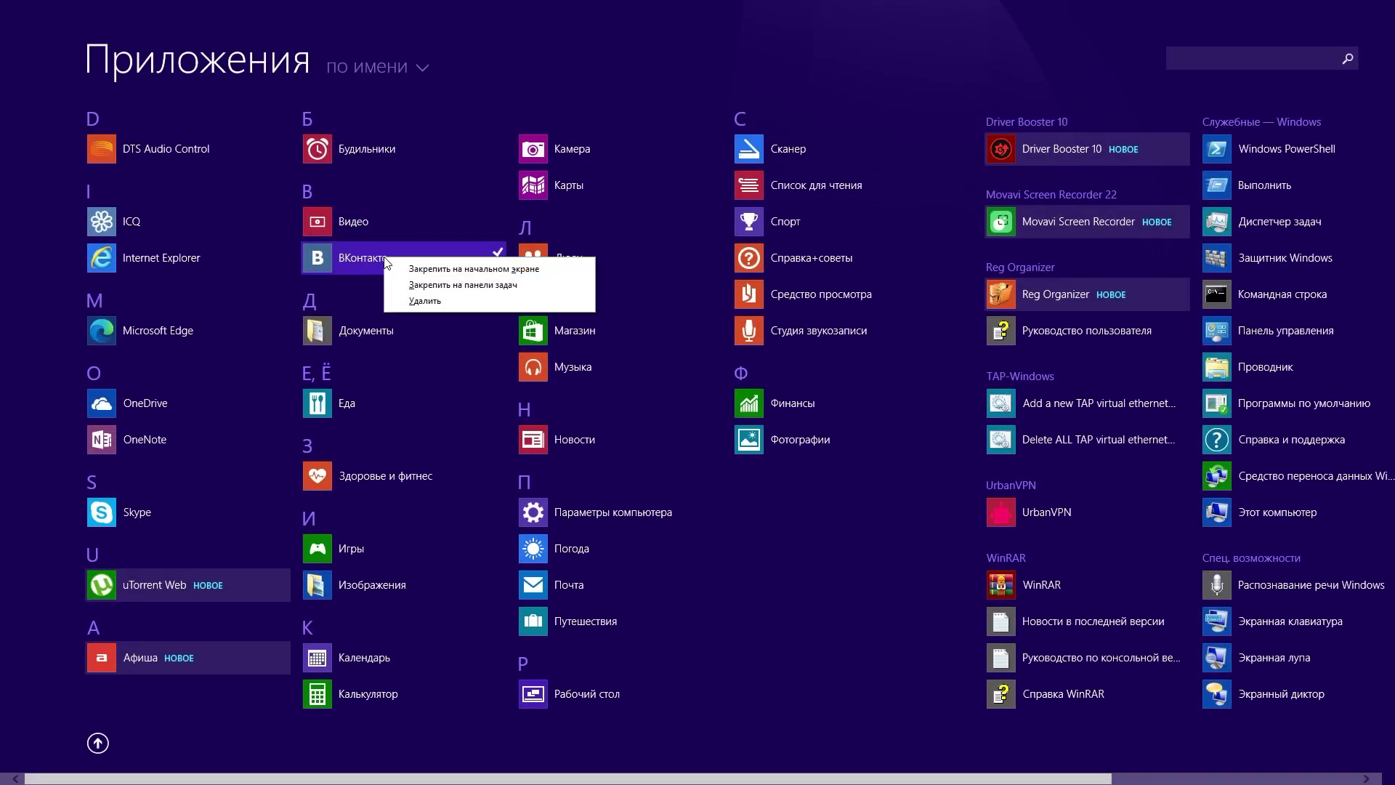
{"action": "left_click", "coordinate": [432, 270]}
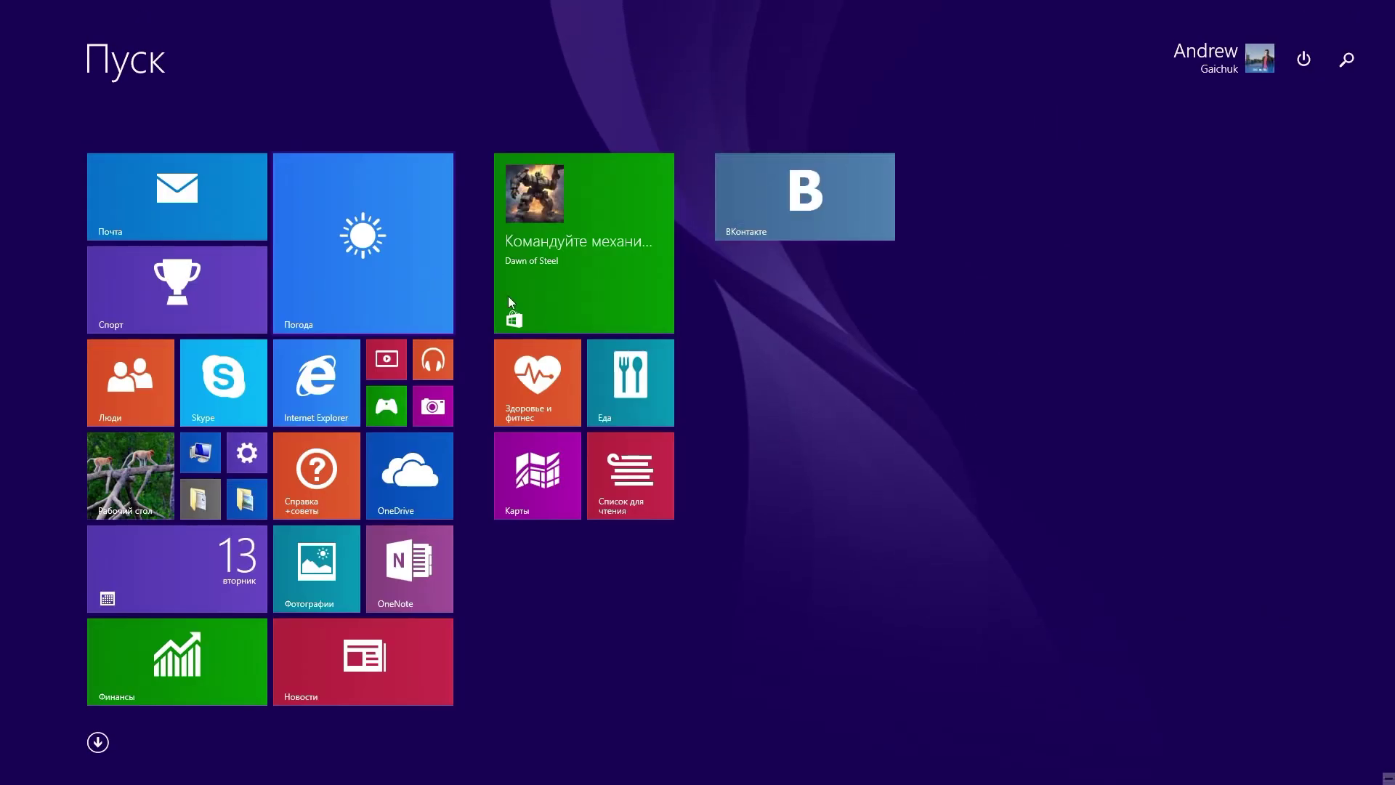
Step: Resize the ВКонтакте tile on the Start screen to Маленькая, followed by Средняя
{"action": "right_click", "coordinate": [806, 199]}
{"action": "mouse_move", "coordinate": [878, 272]}
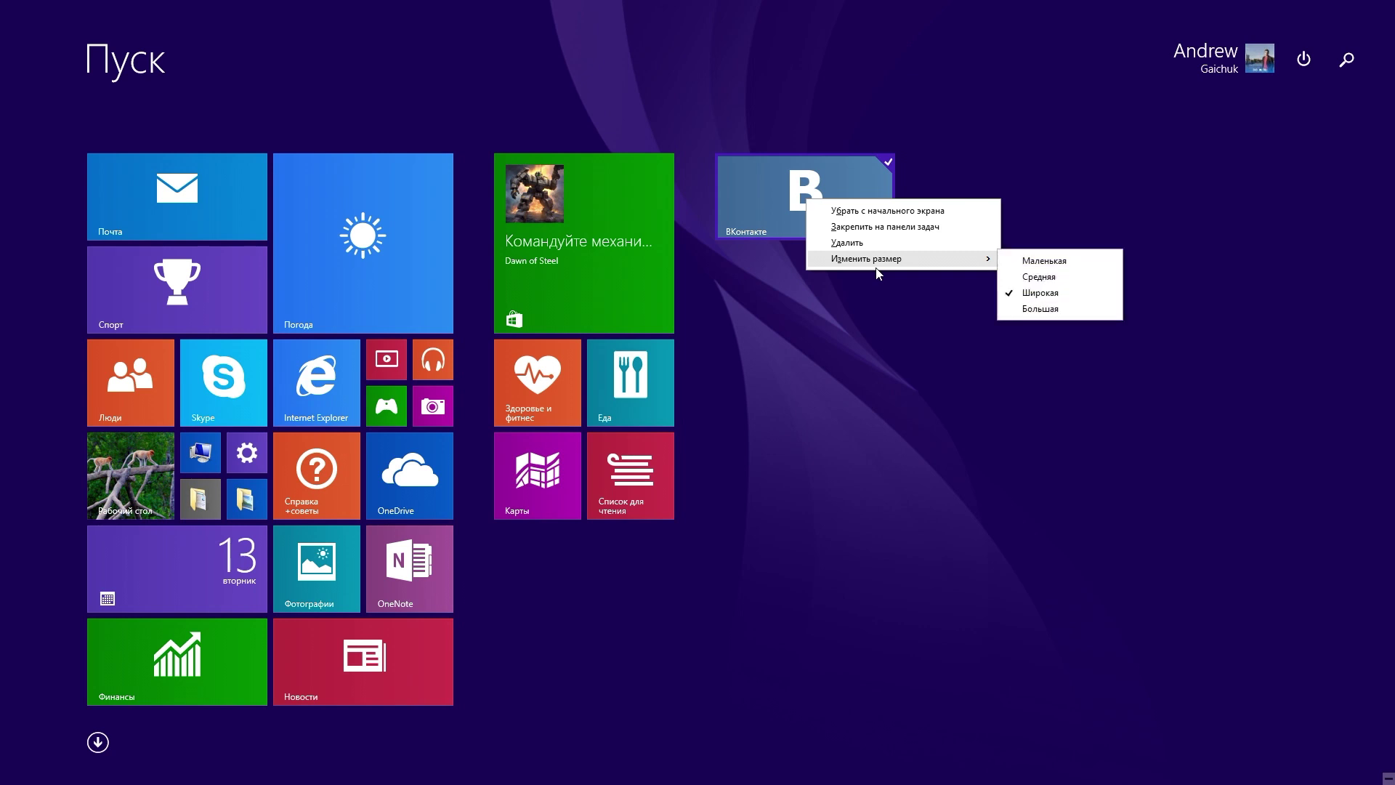
{"action": "left_click", "coordinate": [1051, 261]}
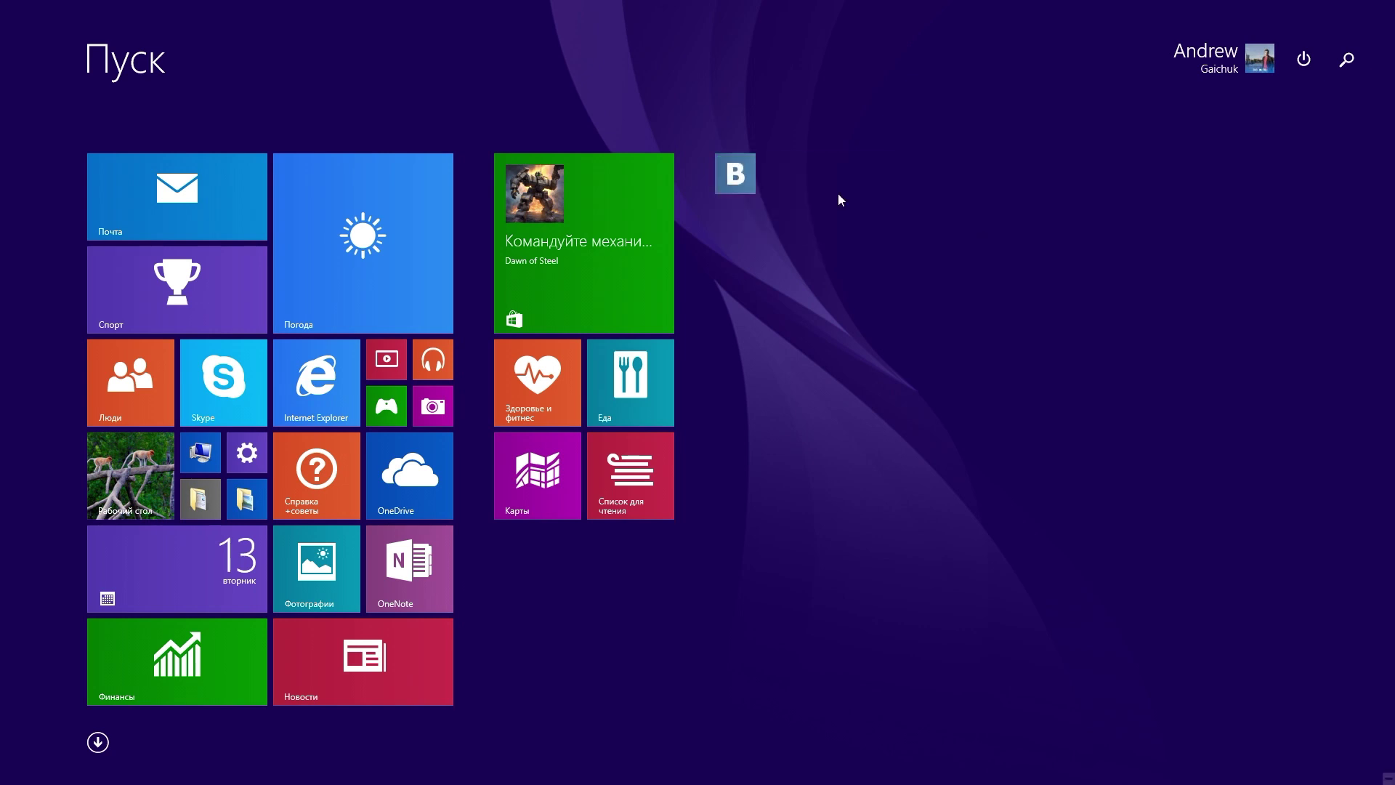
{"action": "right_click", "coordinate": [737, 173]}
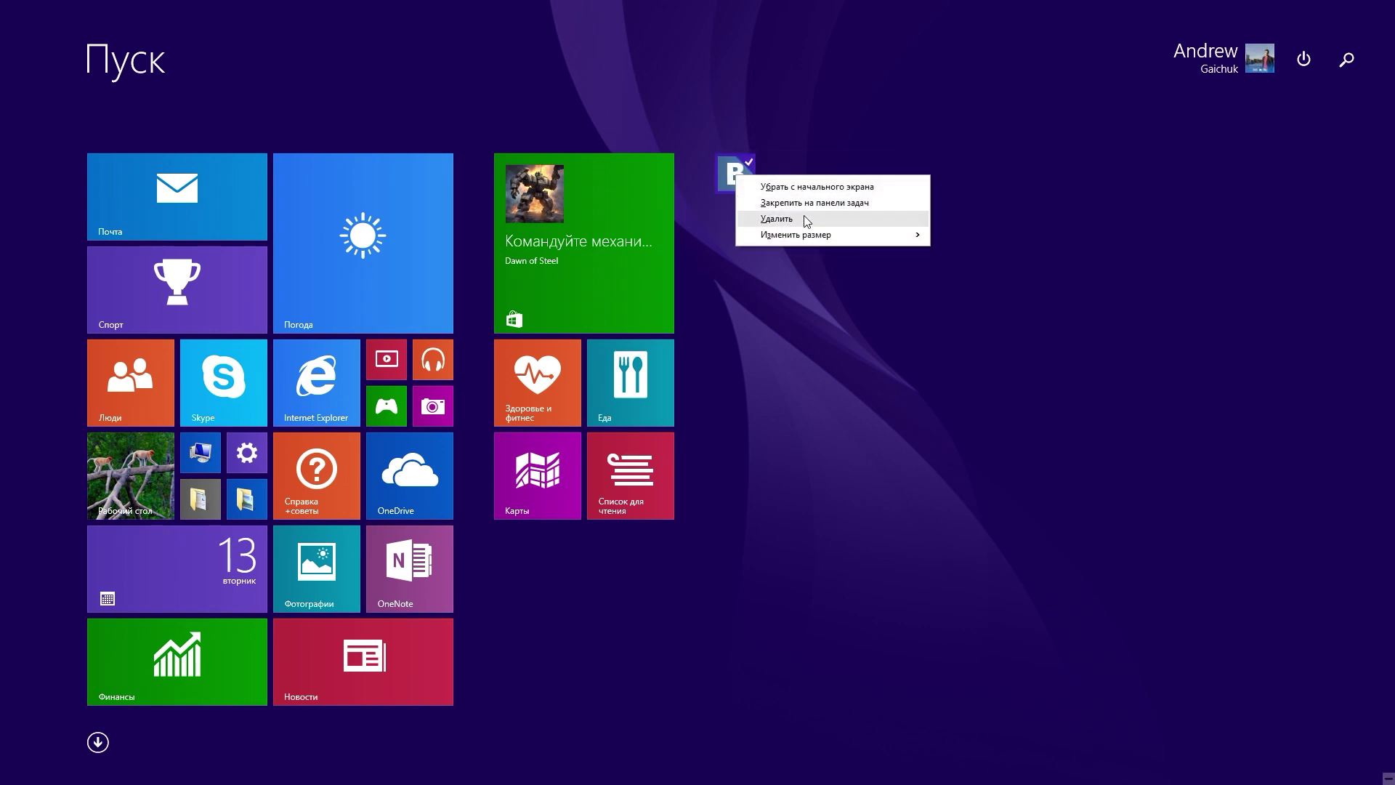
{"action": "mouse_move", "coordinate": [808, 235]}
{"action": "left_click", "coordinate": [980, 258]}
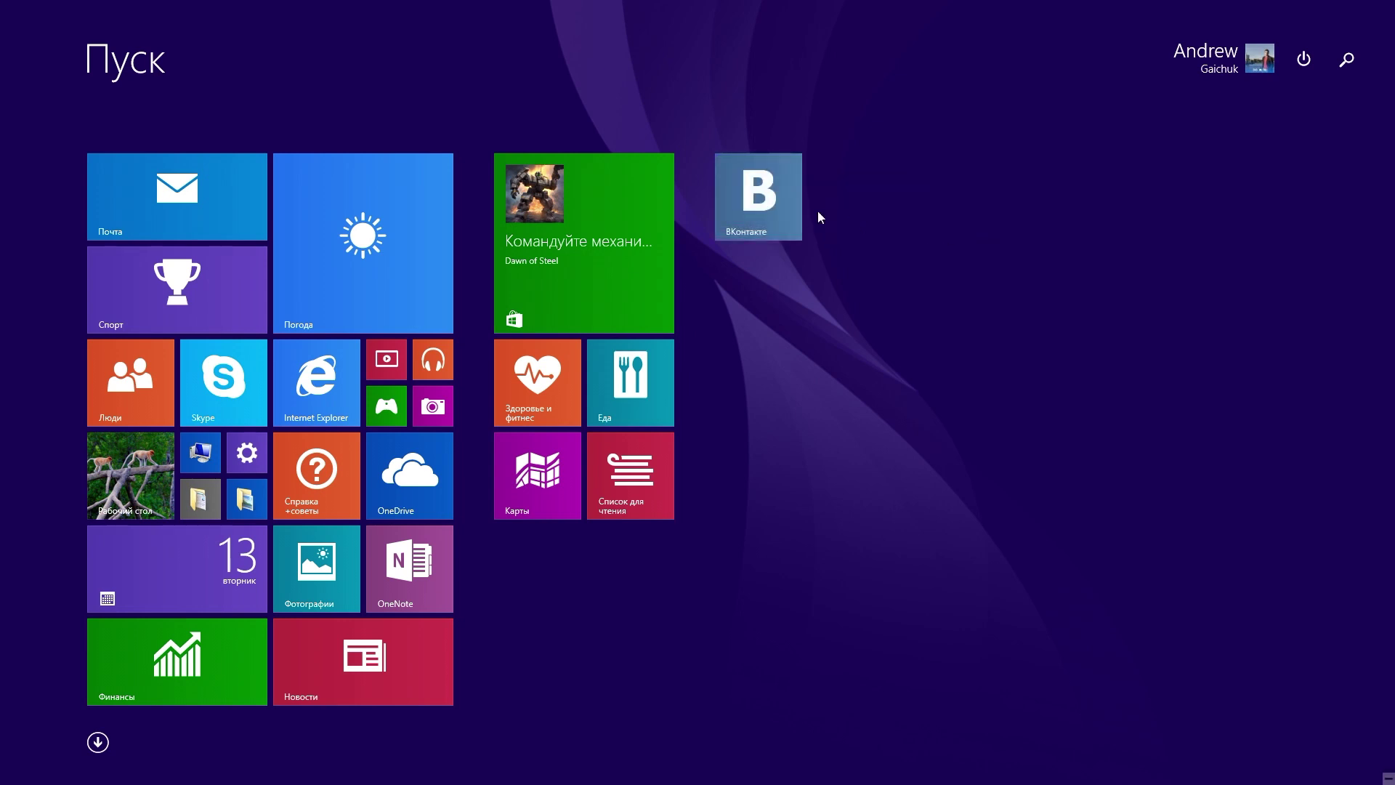
Step: Resize the ВКонтакте tile to Широкая, followed by Большая
{"action": "right_click", "coordinate": [792, 212]}
{"action": "mouse_move", "coordinate": [854, 272]}
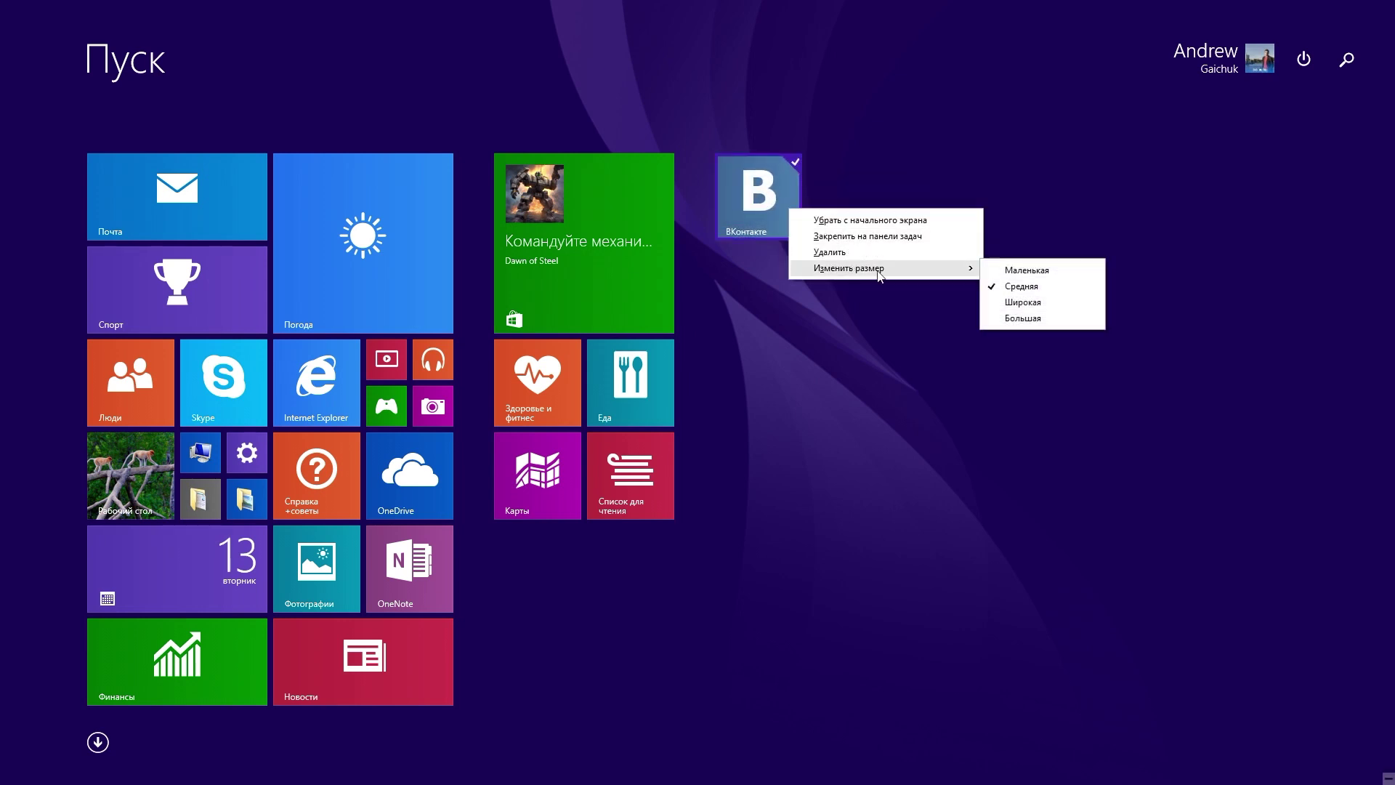
{"action": "left_click", "coordinate": [1024, 300]}
{"action": "right_click", "coordinate": [774, 216]}
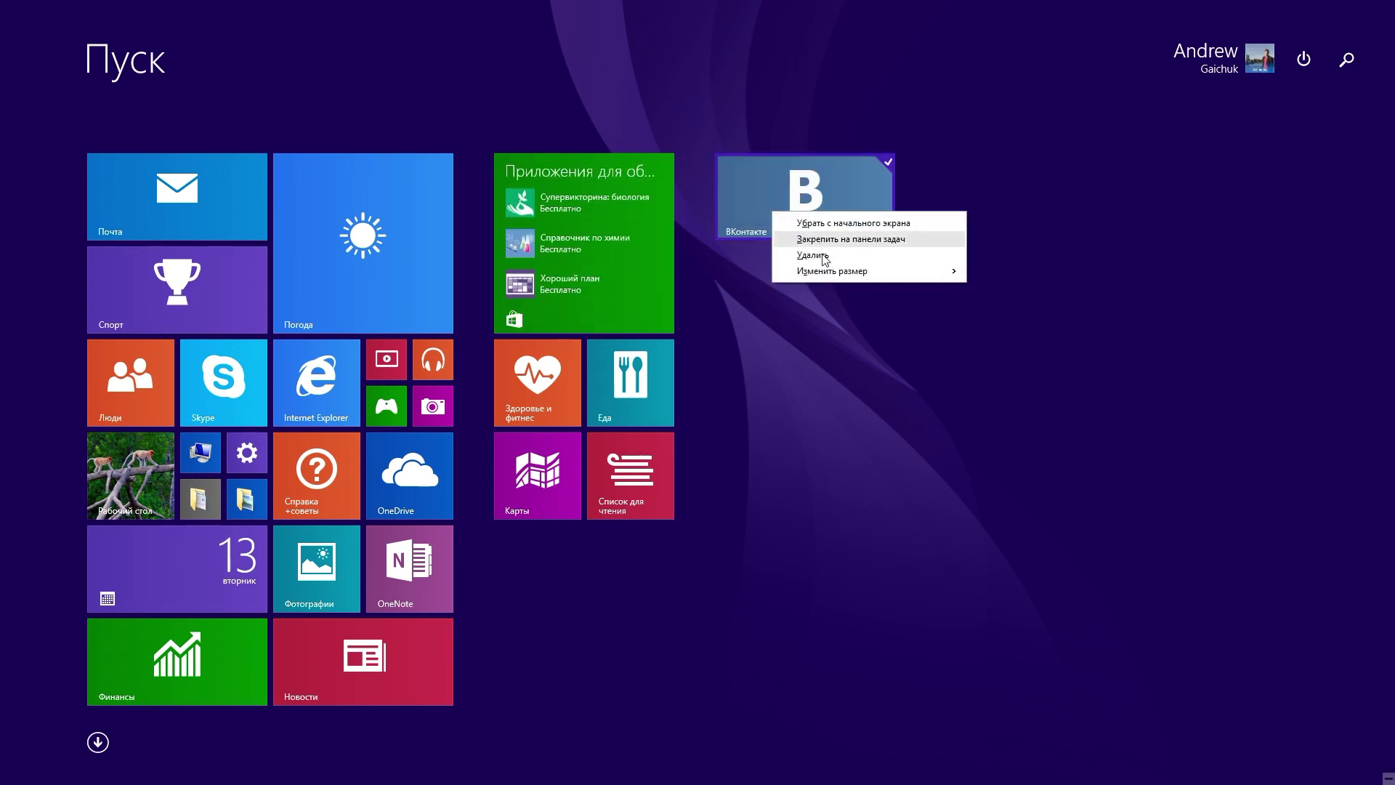
{"action": "mouse_move", "coordinate": [831, 272]}
{"action": "left_click", "coordinate": [1047, 325]}
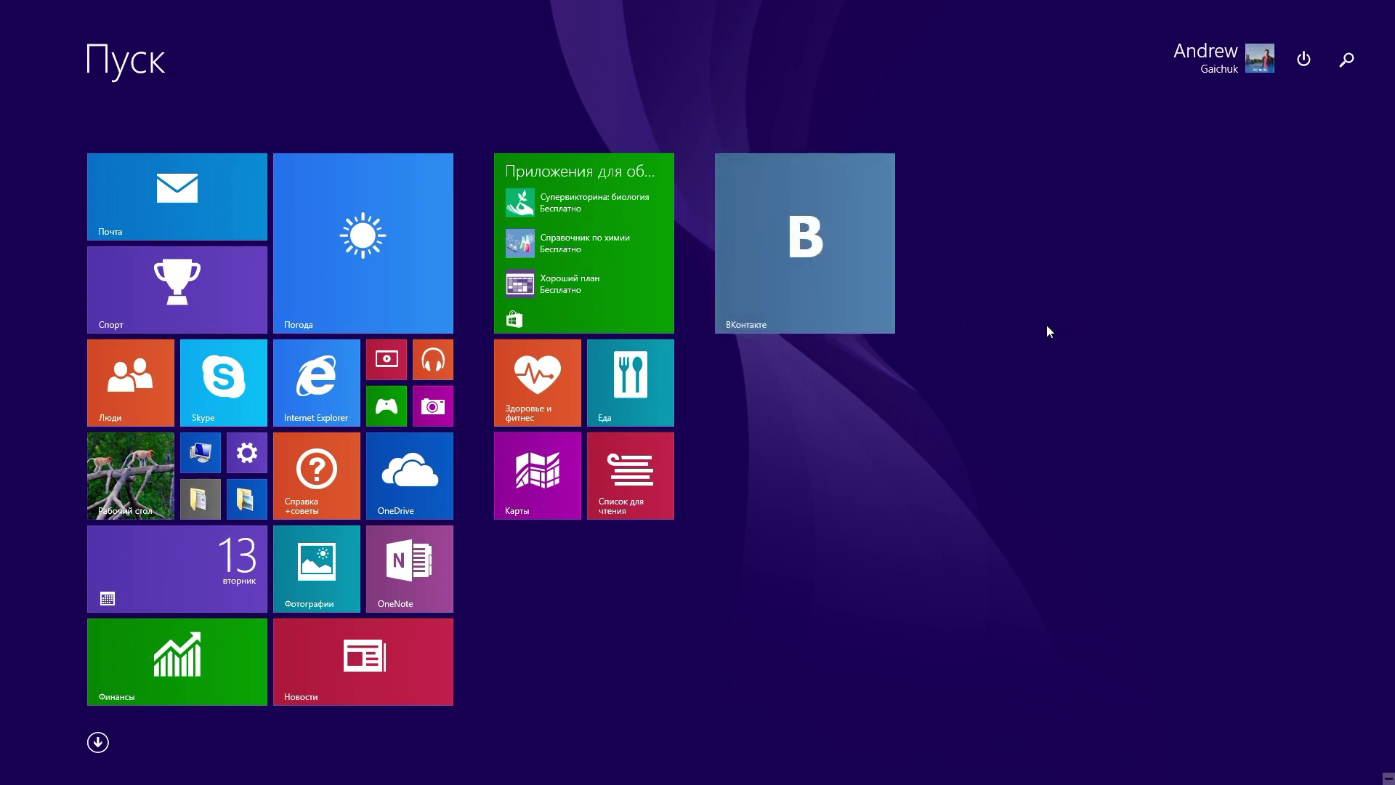
Step: Resize the ВКонтакте tile to Средняя and back to Широкая
{"action": "right_click", "coordinate": [797, 222]}
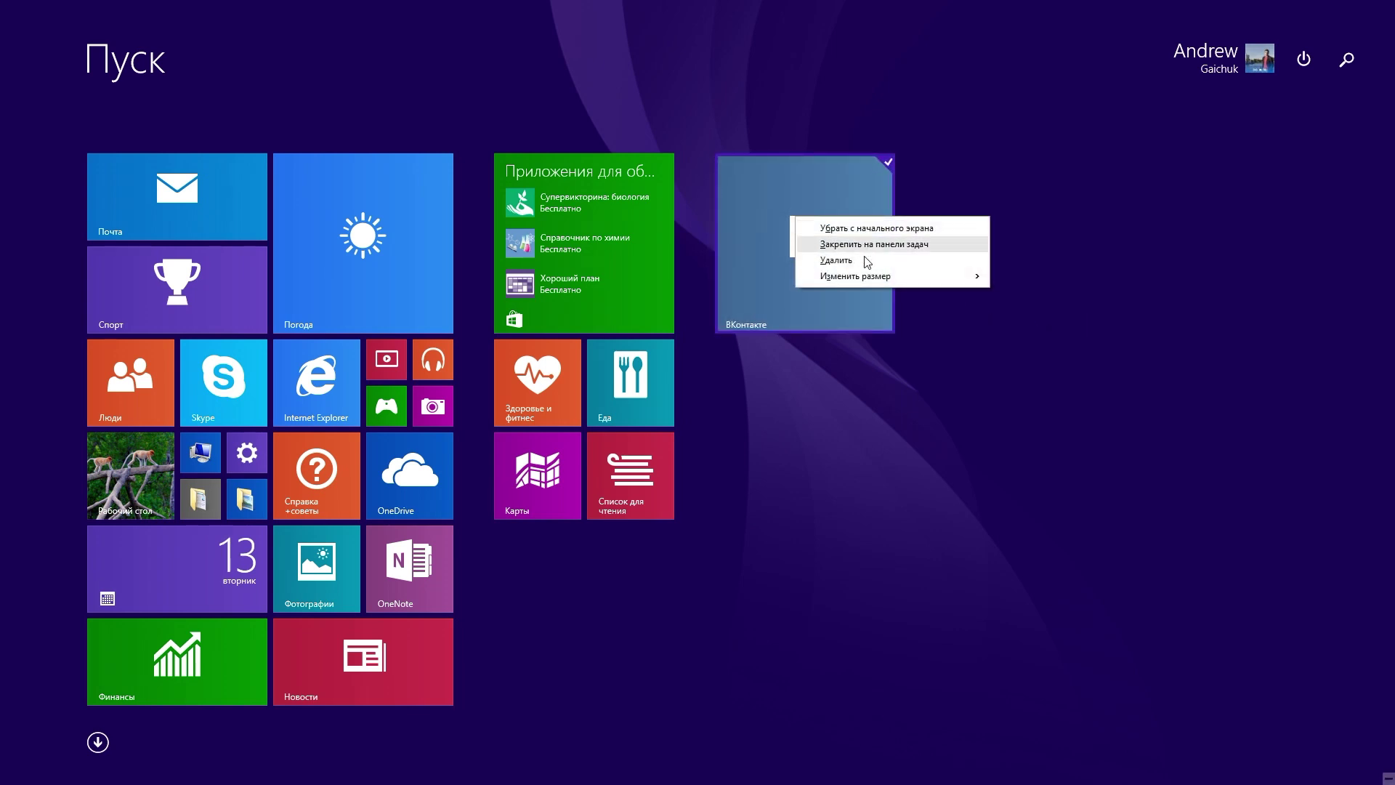
{"action": "mouse_move", "coordinate": [871, 279]}
{"action": "left_click", "coordinate": [1026, 294]}
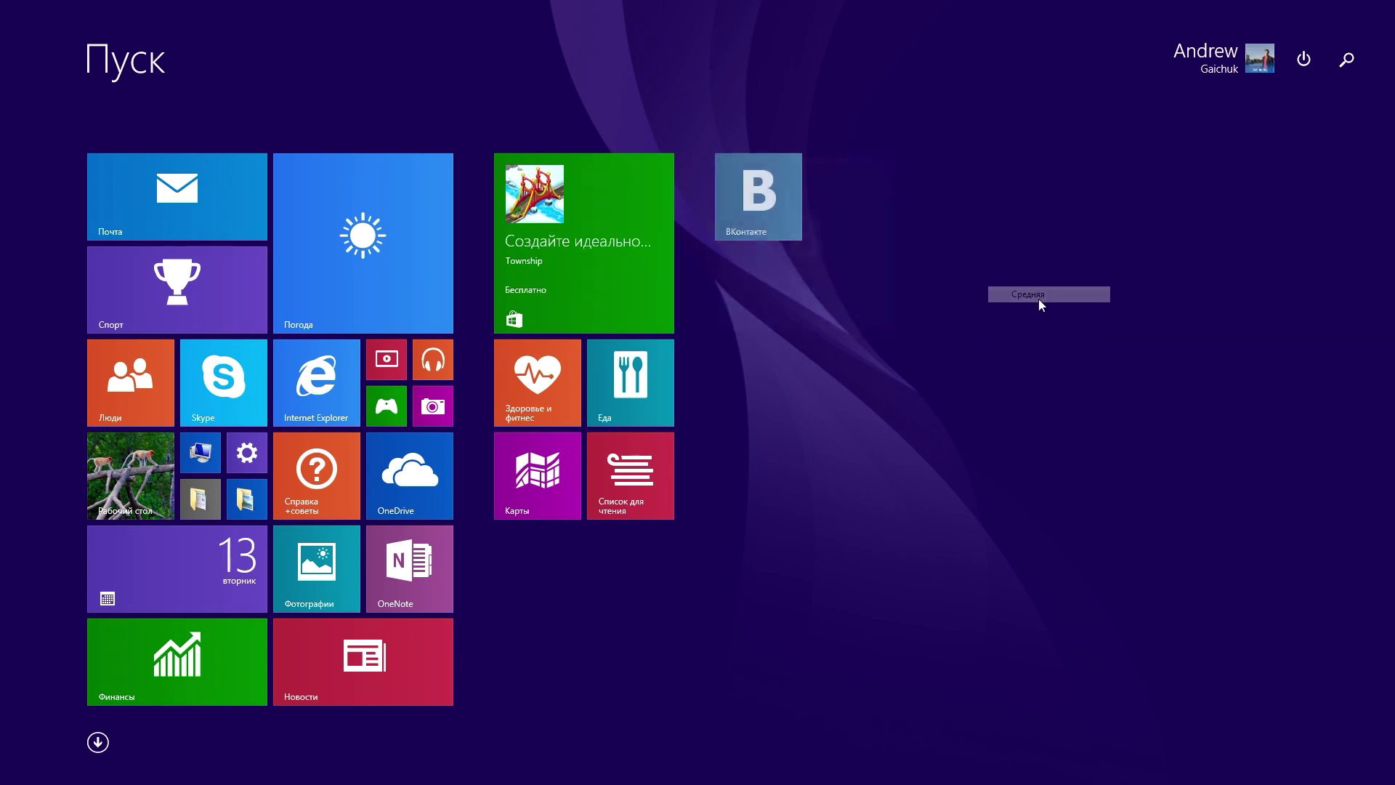
{"action": "right_click", "coordinate": [760, 200]}
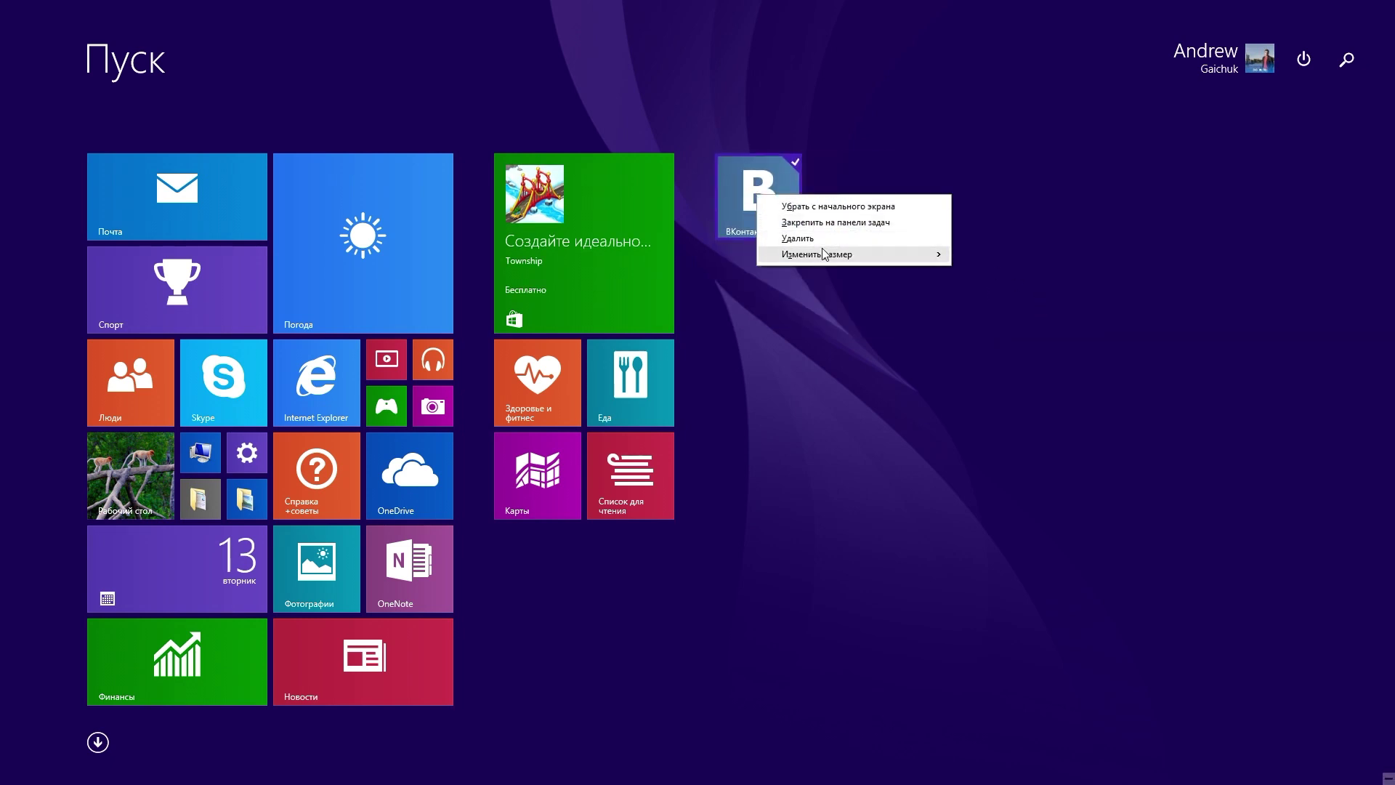
{"action": "mouse_move", "coordinate": [836, 254]}
{"action": "left_click", "coordinate": [1047, 293]}
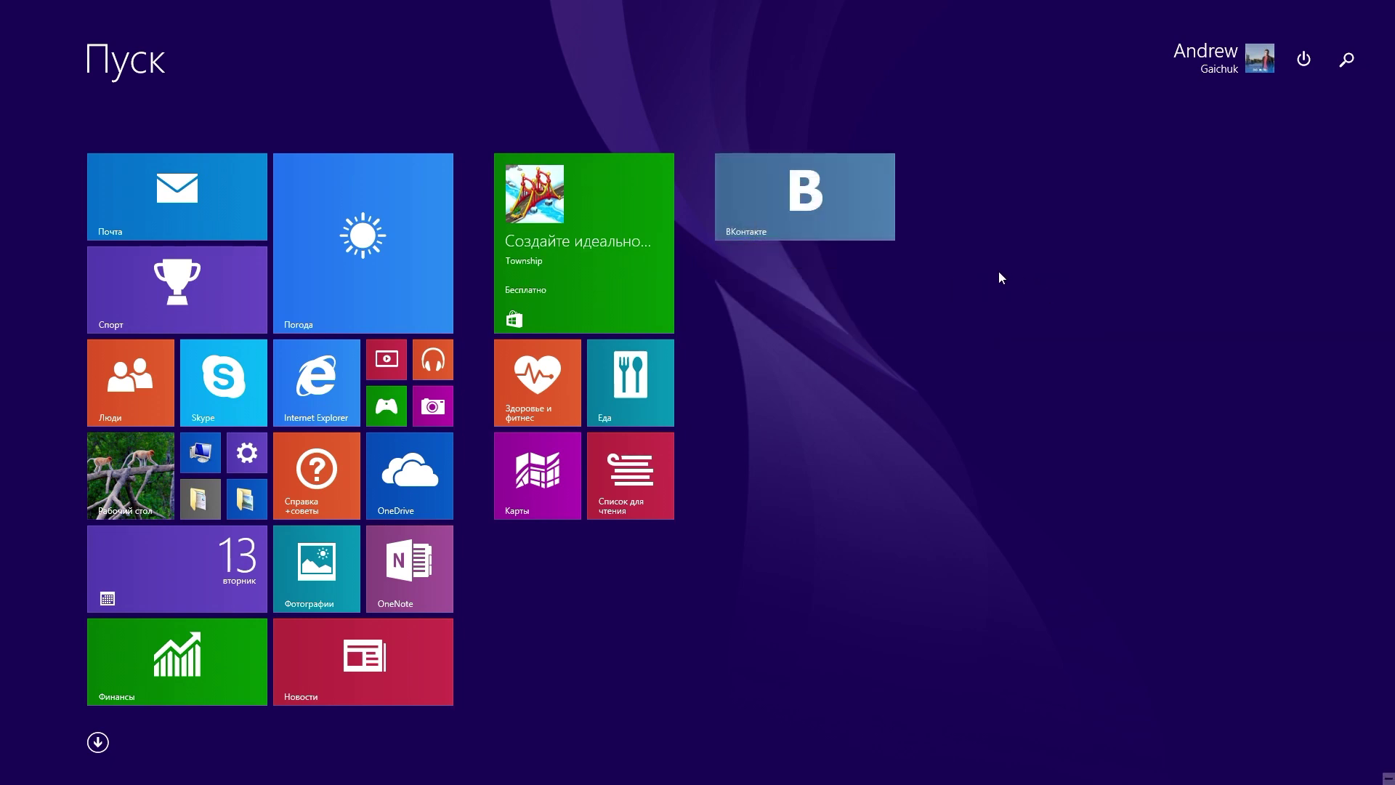
Step: Open the Музыка app from the list of all apps to view its collection, and close it
{"action": "left_click", "coordinate": [99, 740]}
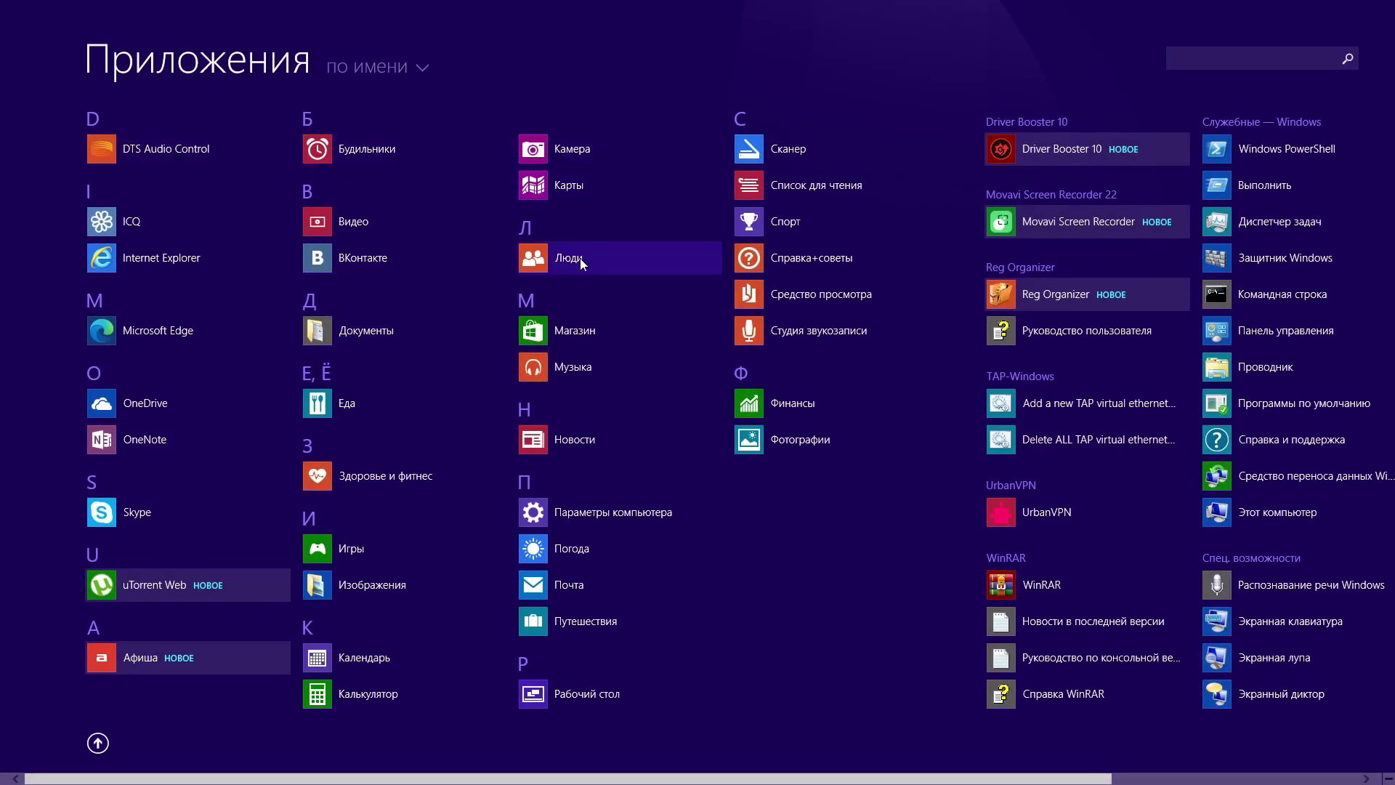
{"action": "left_click", "coordinate": [581, 368]}
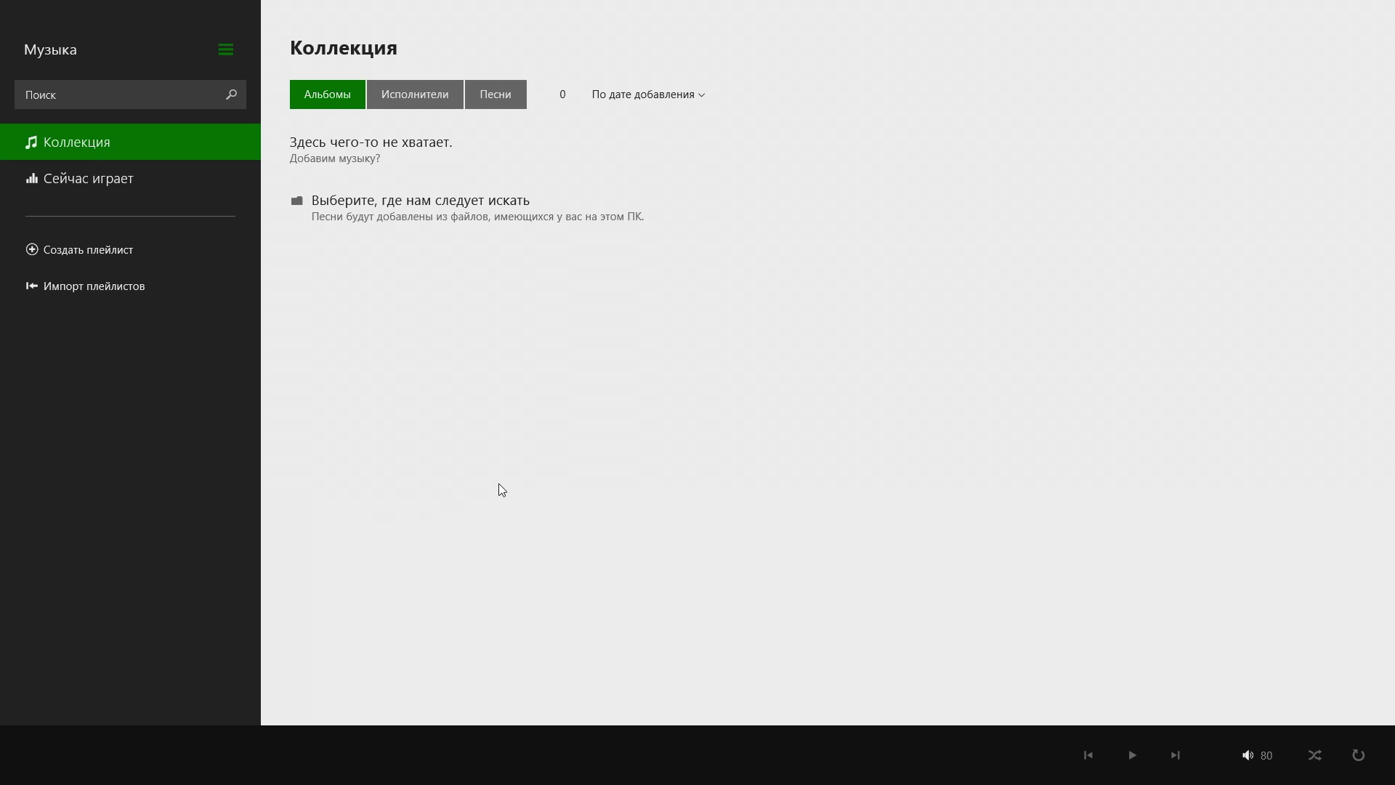
{"action": "mouse_move", "coordinate": [1078, 3]}
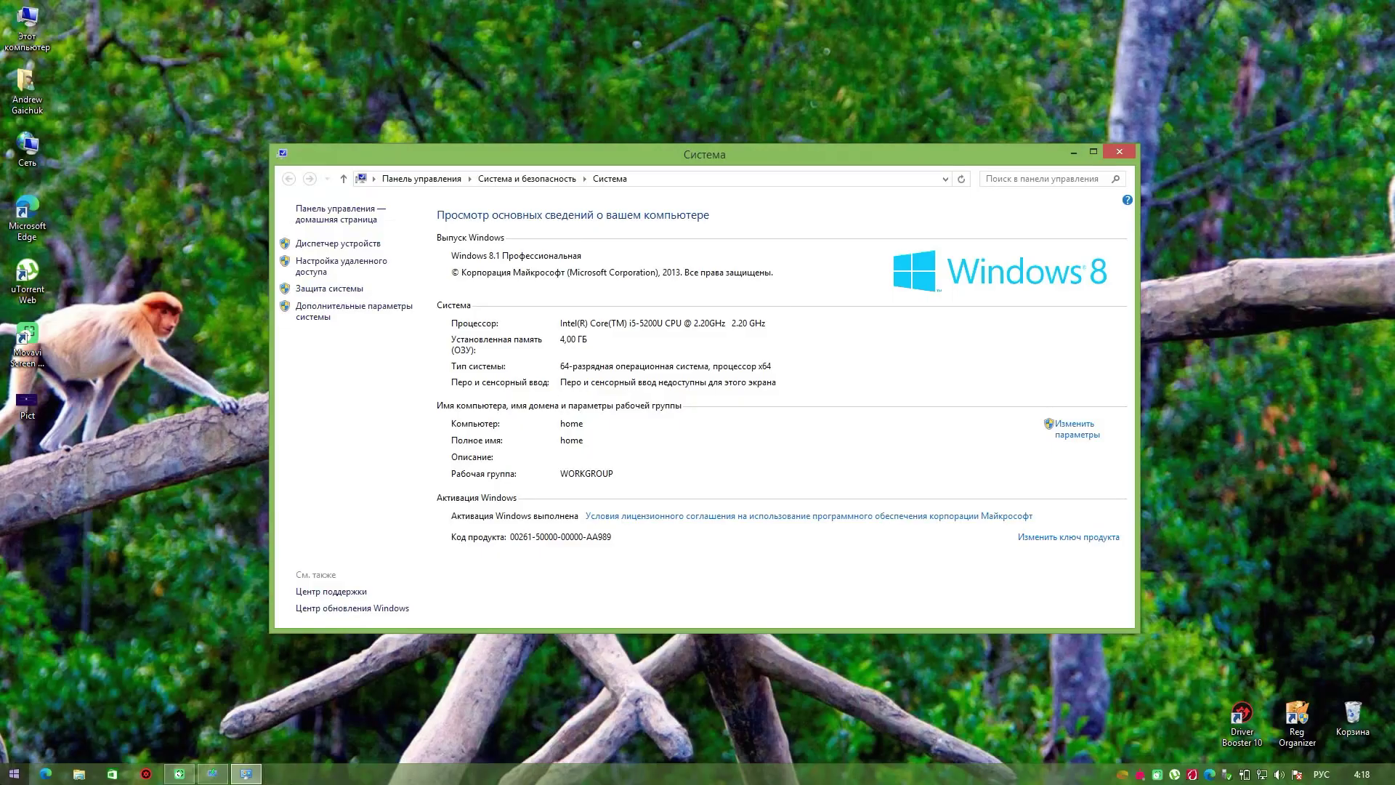
Step: View the collection in the Видео app from the Start screen, close the app and close the Система window
{"action": "key", "text": "super"}
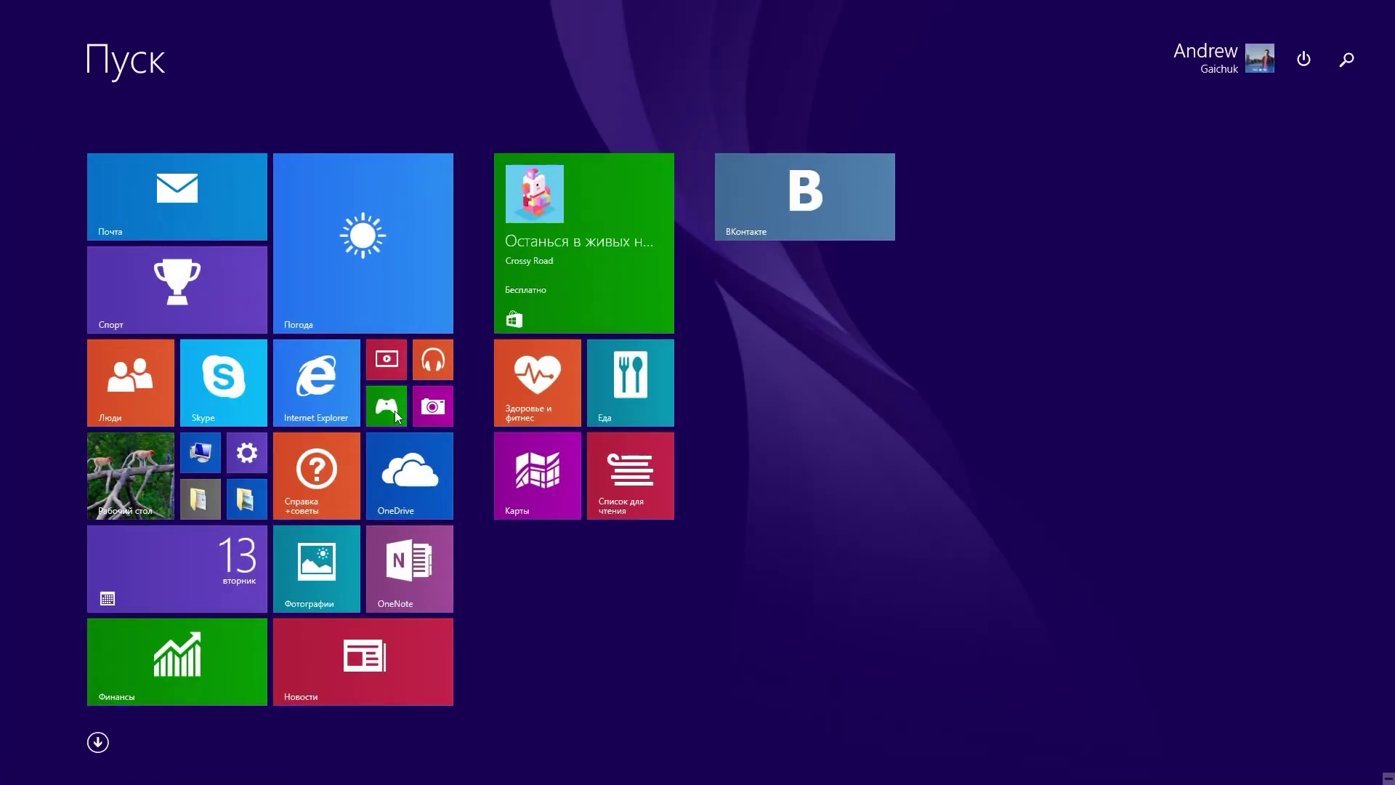
{"action": "left_click", "coordinate": [398, 353]}
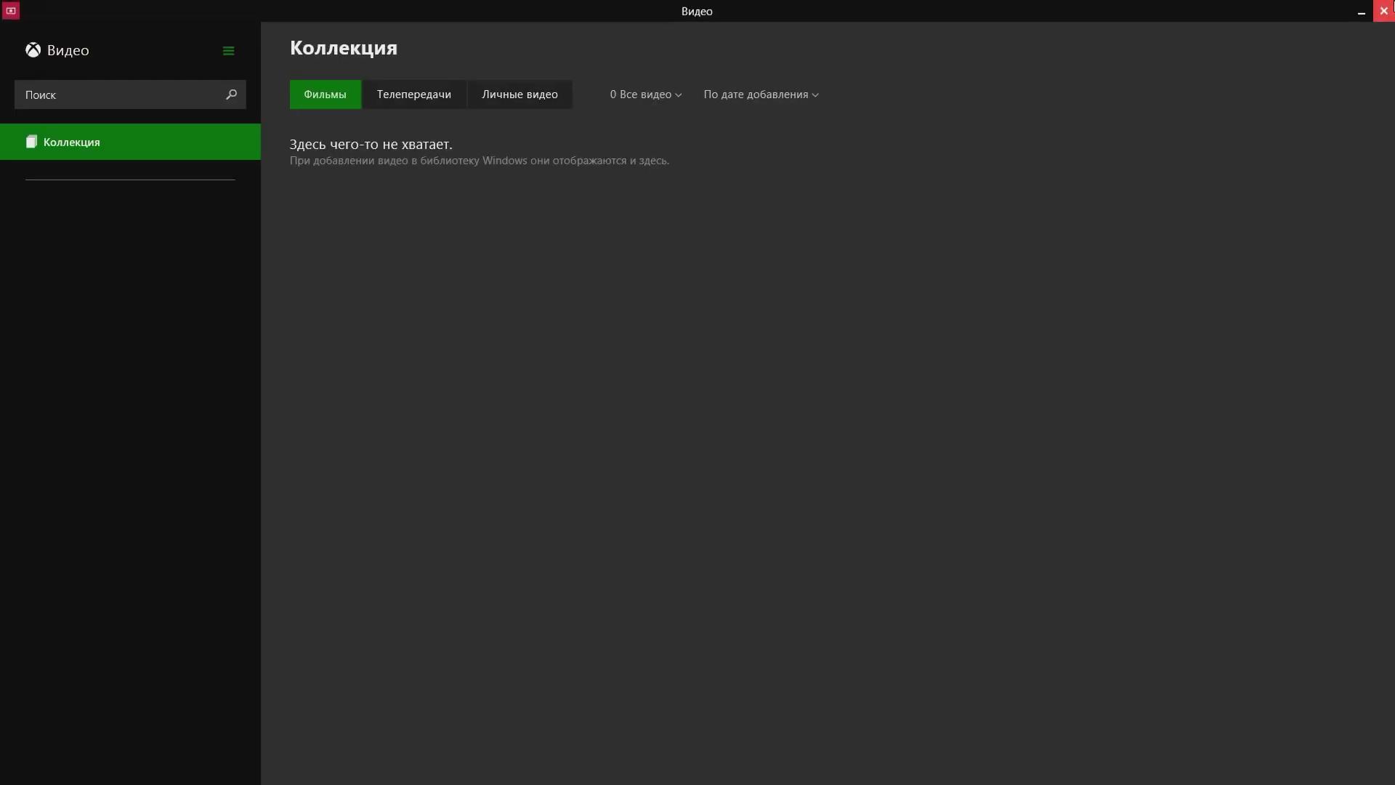
{"action": "left_click", "coordinate": [1385, 11]}
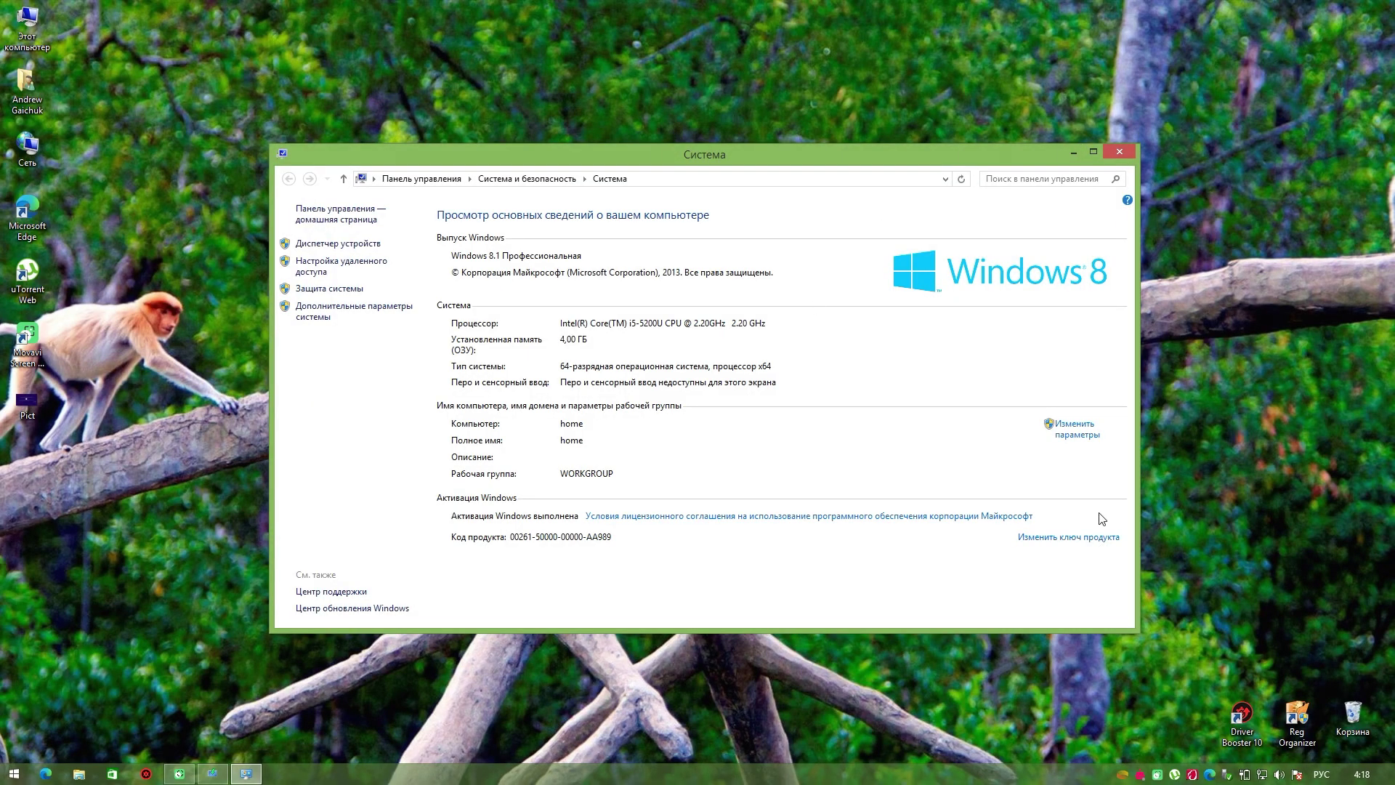
{"action": "left_click", "coordinate": [1131, 154]}
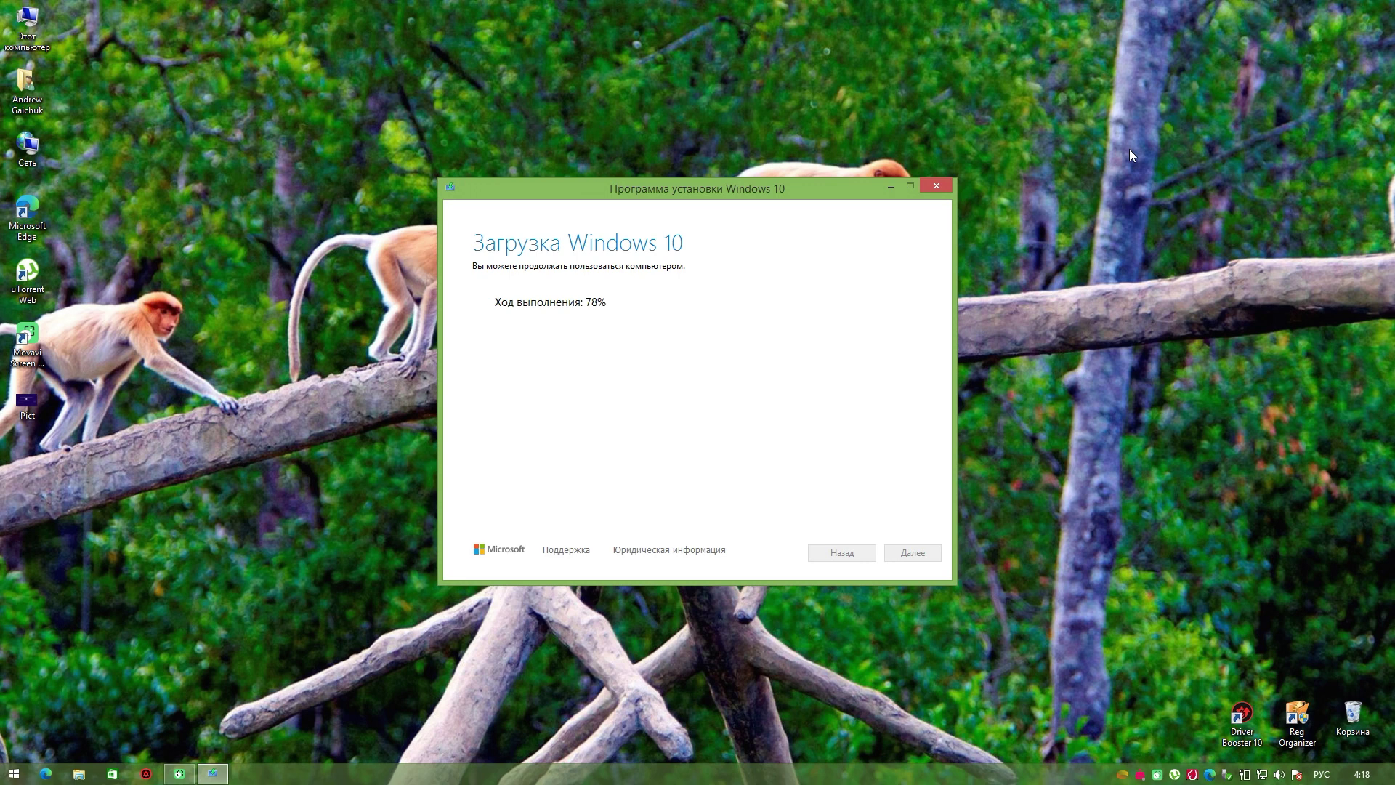
Step: Browse the upcoming events in the Календарь app and return to the desktop
{"action": "left_click", "coordinate": [13, 774]}
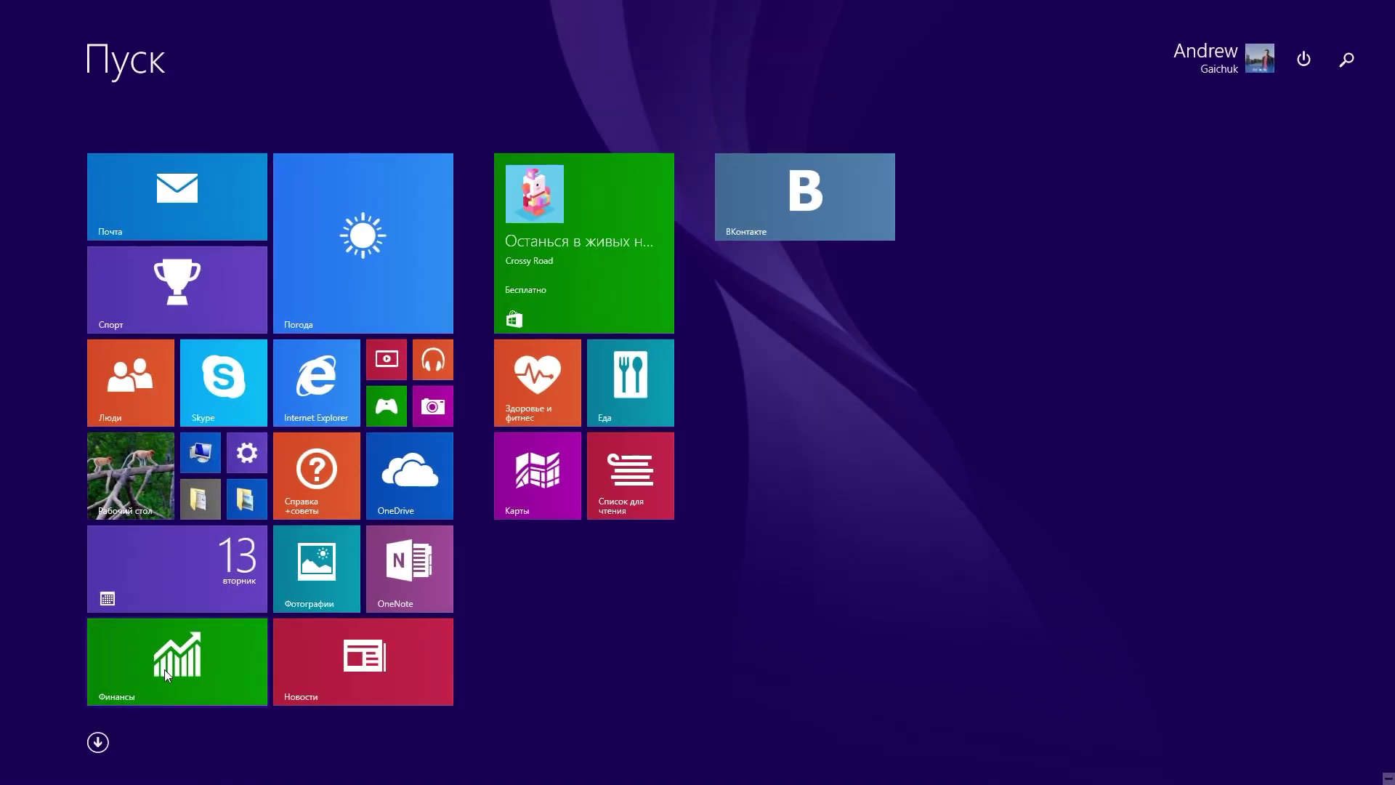
{"action": "left_click", "coordinate": [176, 600]}
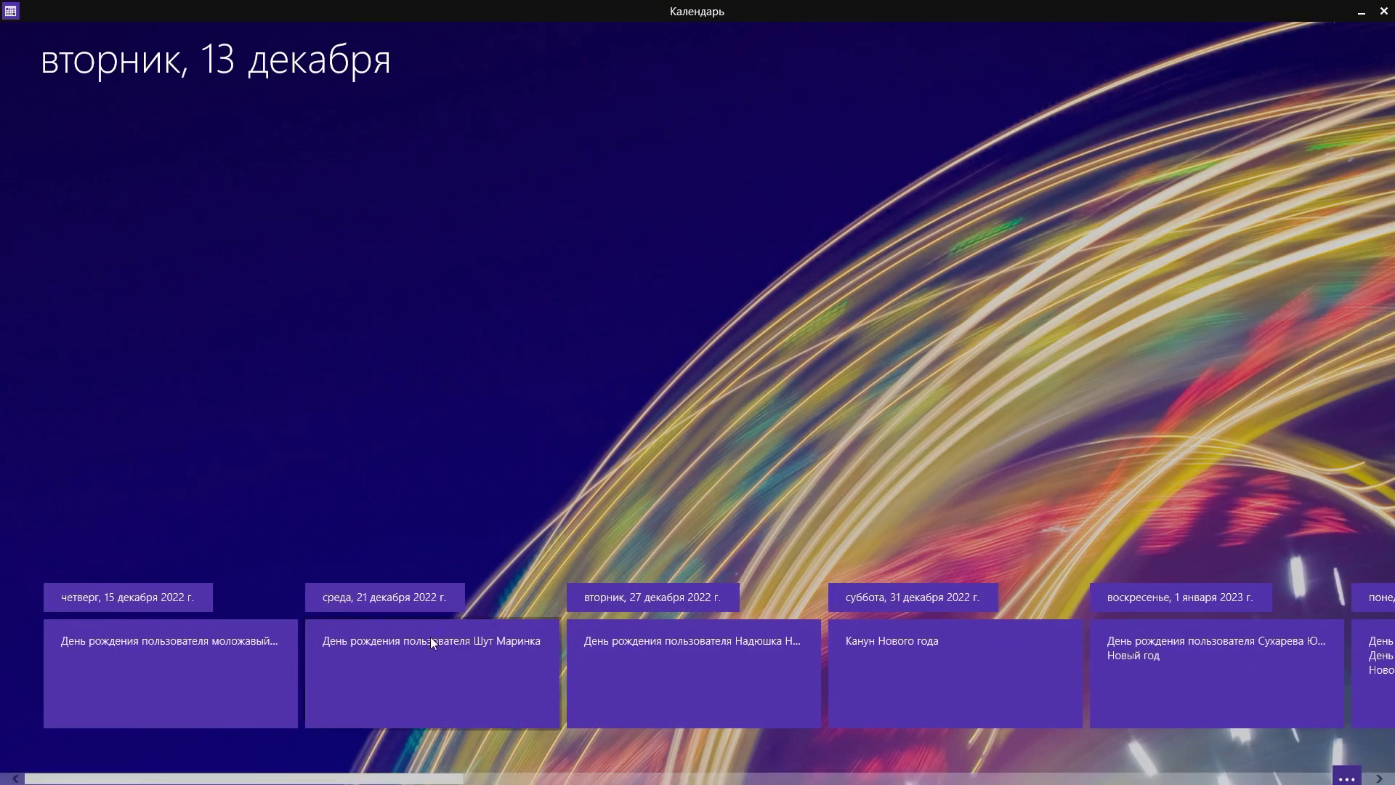
{"action": "scroll", "coordinate": [503, 573], "scroll_direction": "down", "scroll_amount": 10}
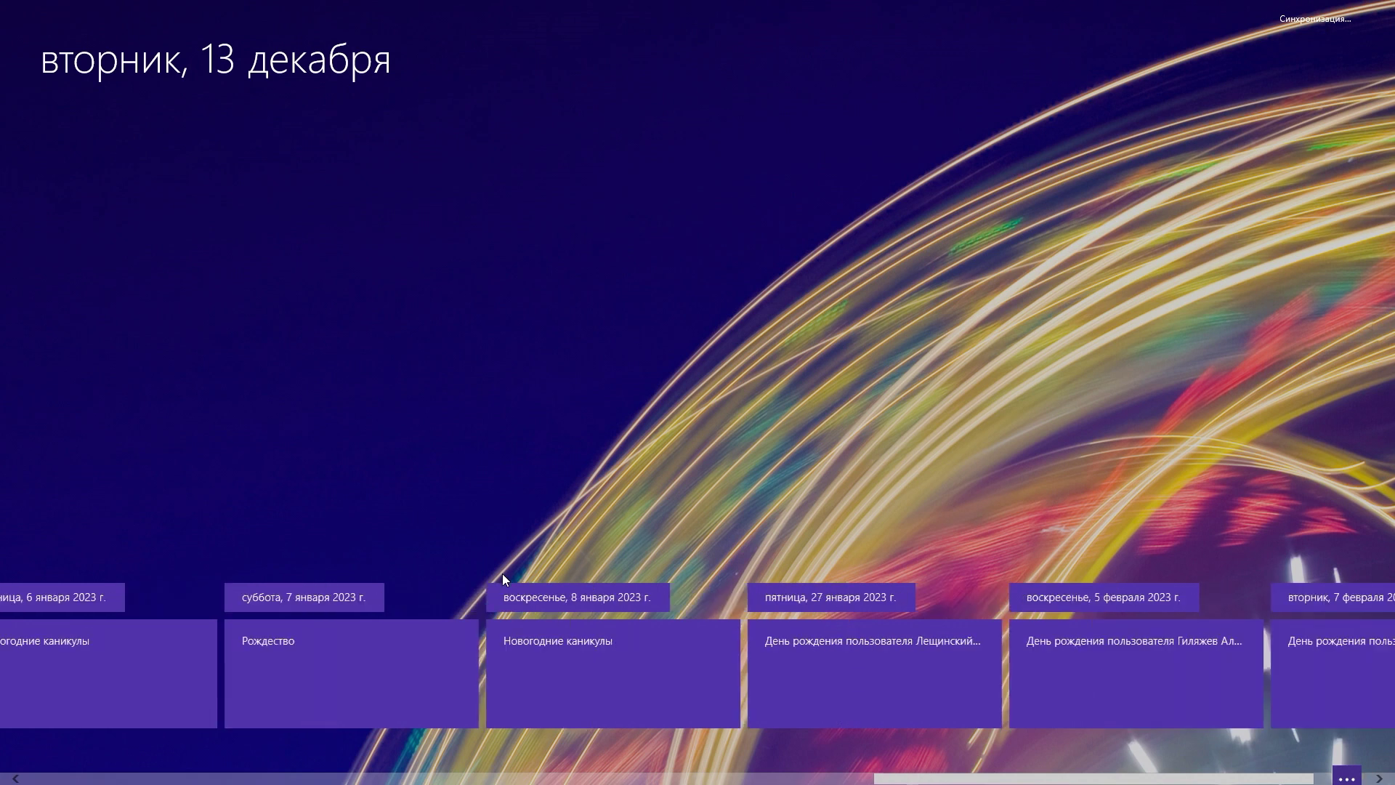
{"action": "scroll", "coordinate": [503, 574], "scroll_direction": "up", "scroll_amount": 10}
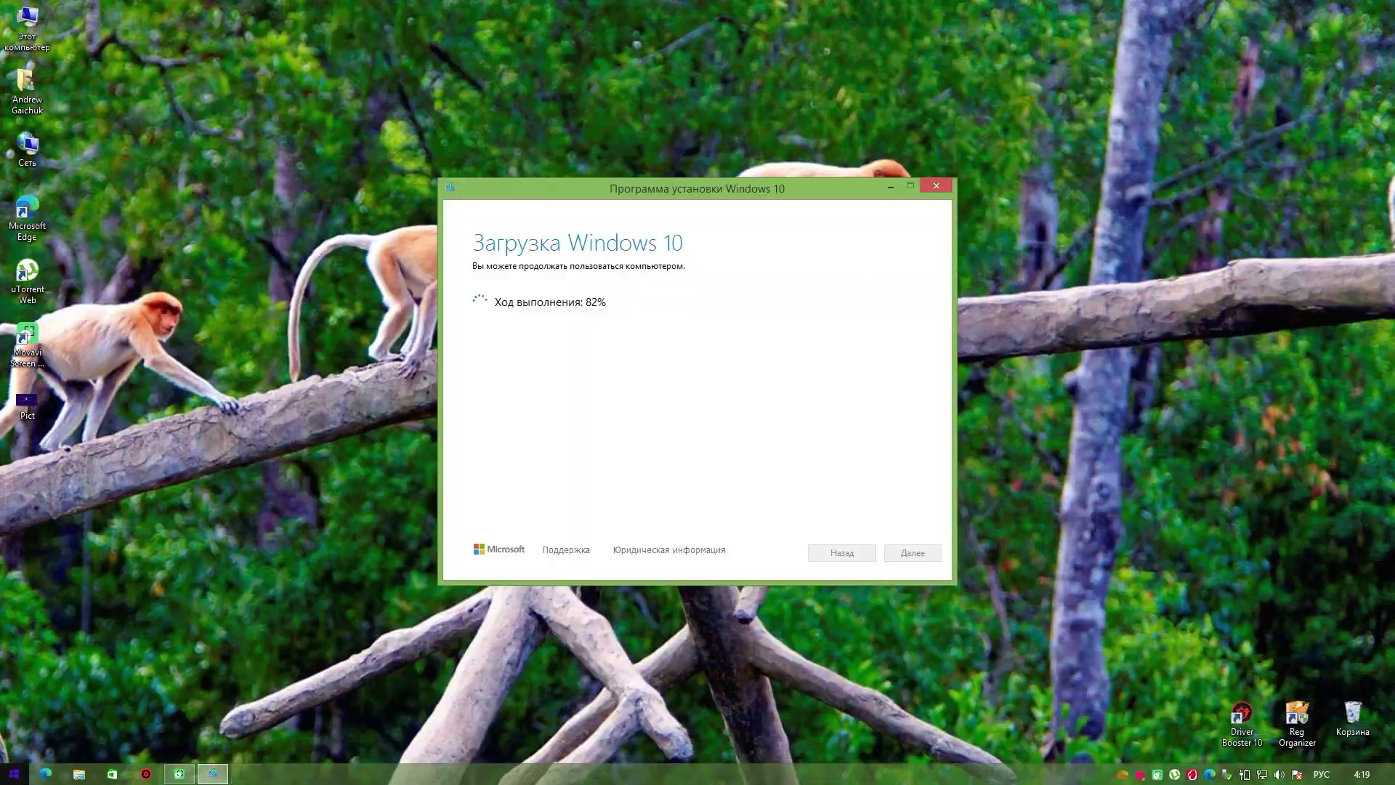
Step: Look through the Социальные сети and Рассылки categories in the Почта app, and close it
{"action": "left_click", "coordinate": [13, 775]}
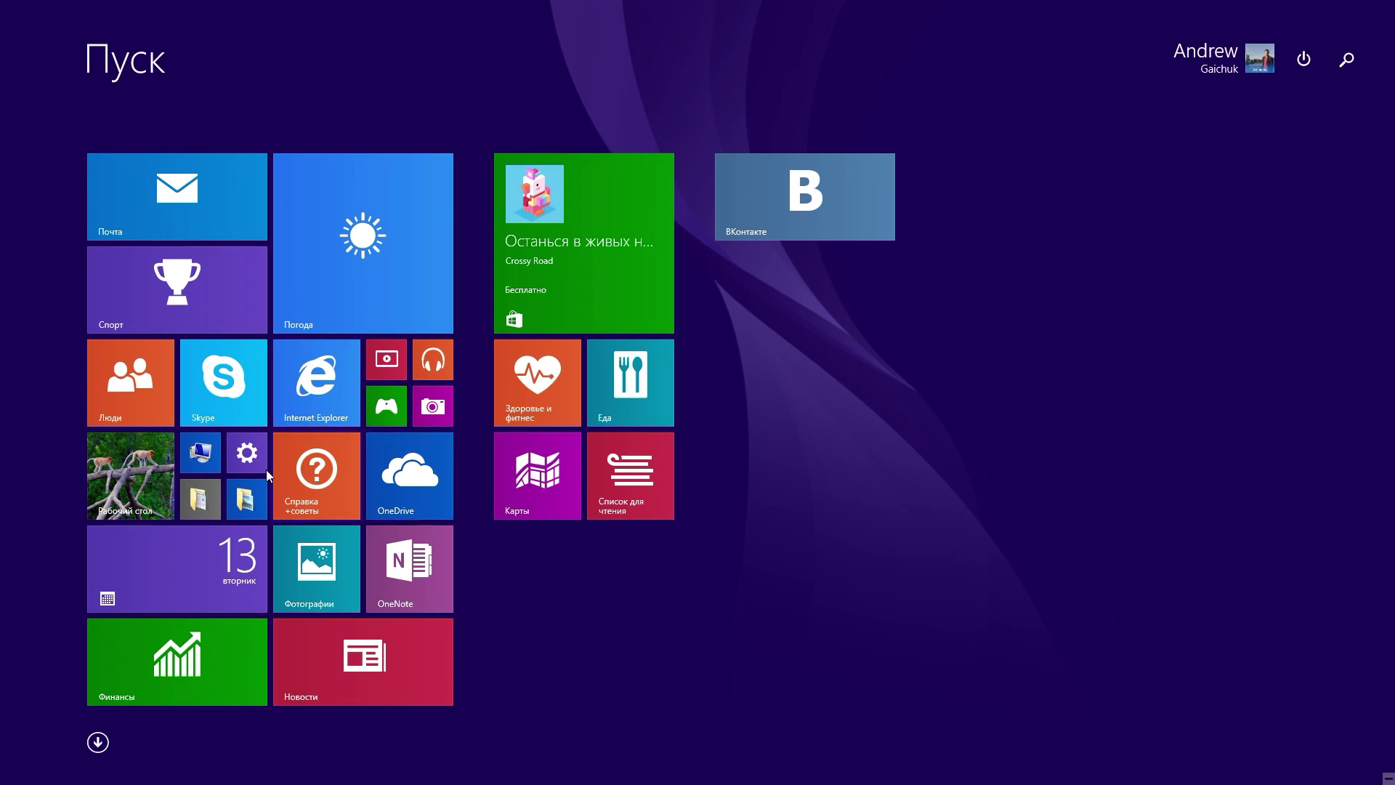
{"action": "left_click", "coordinate": [175, 212]}
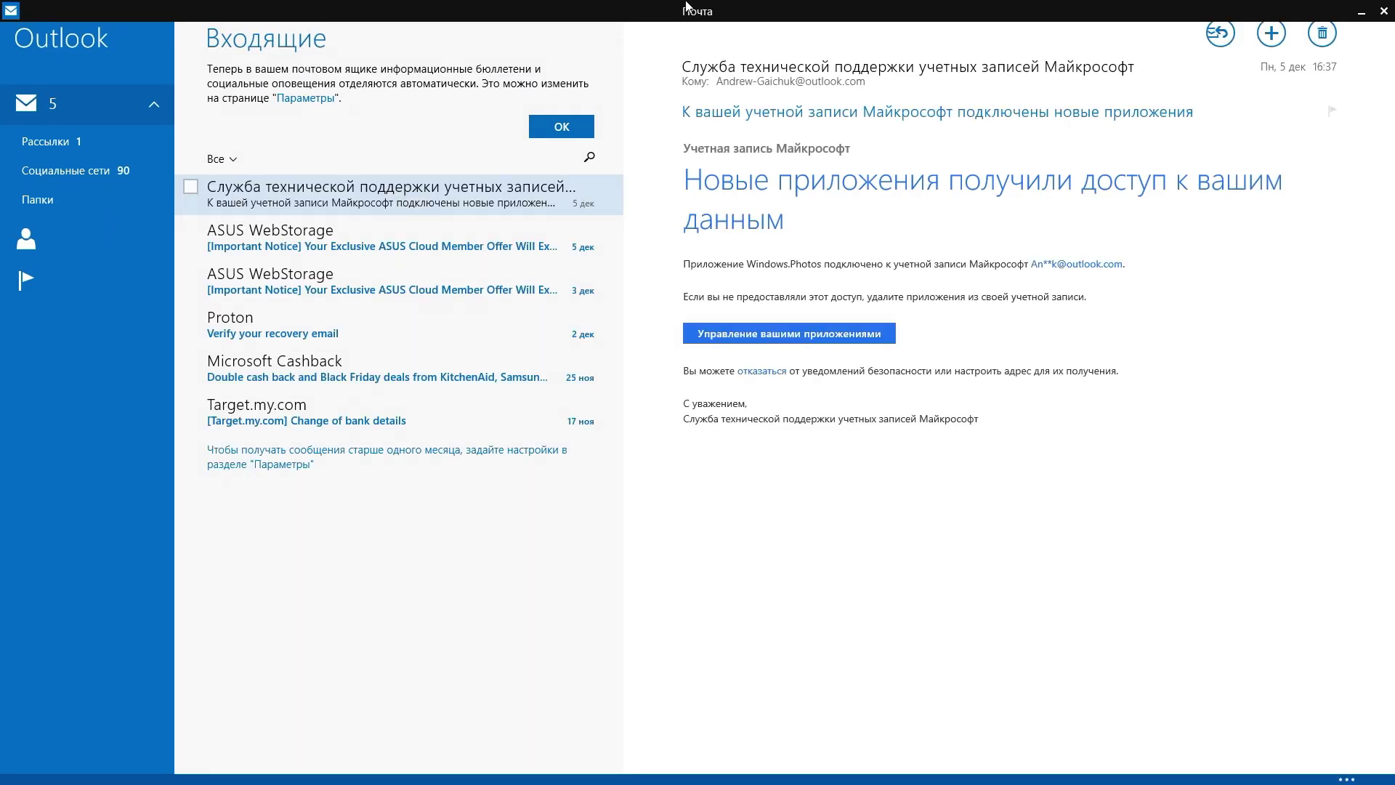
{"action": "mouse_move", "coordinate": [1392, 13]}
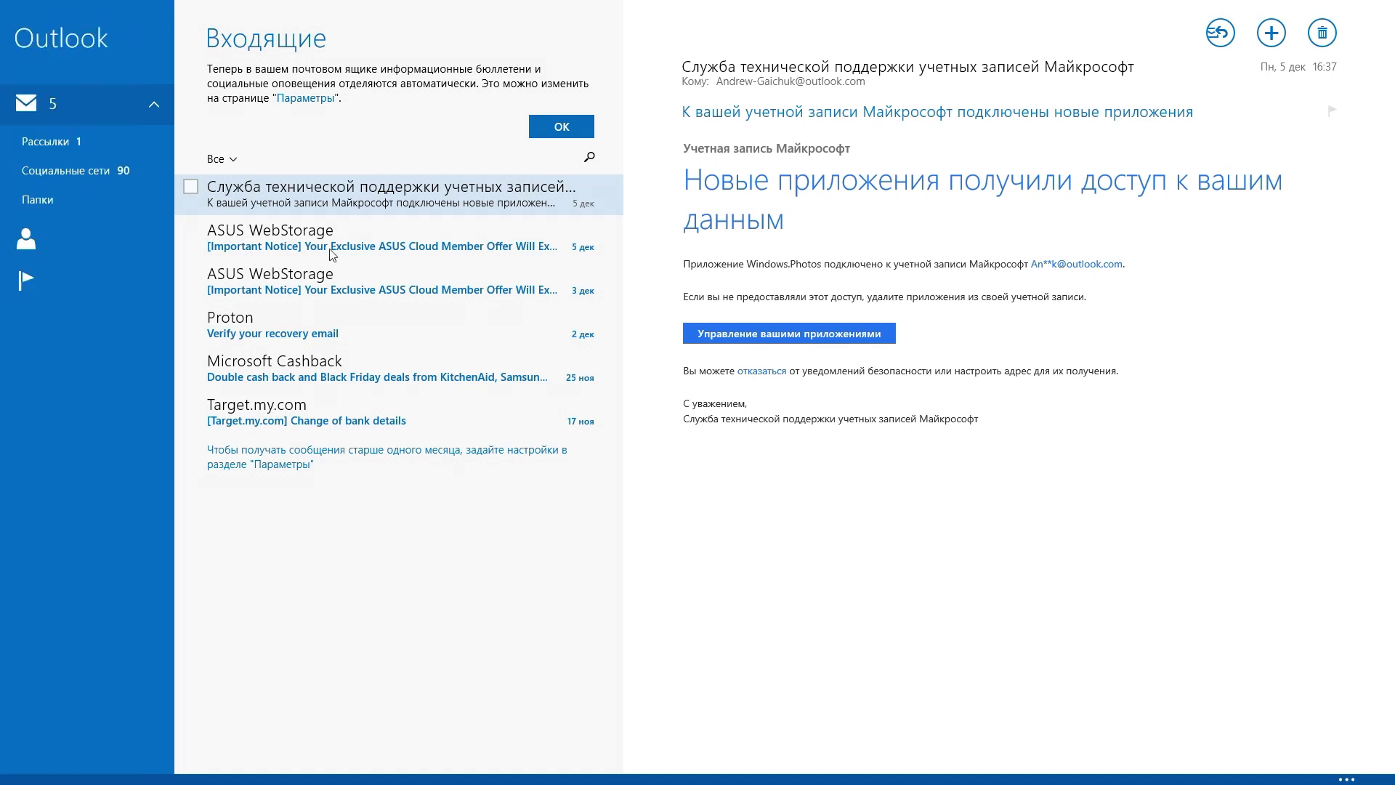
{"action": "left_click", "coordinate": [42, 171]}
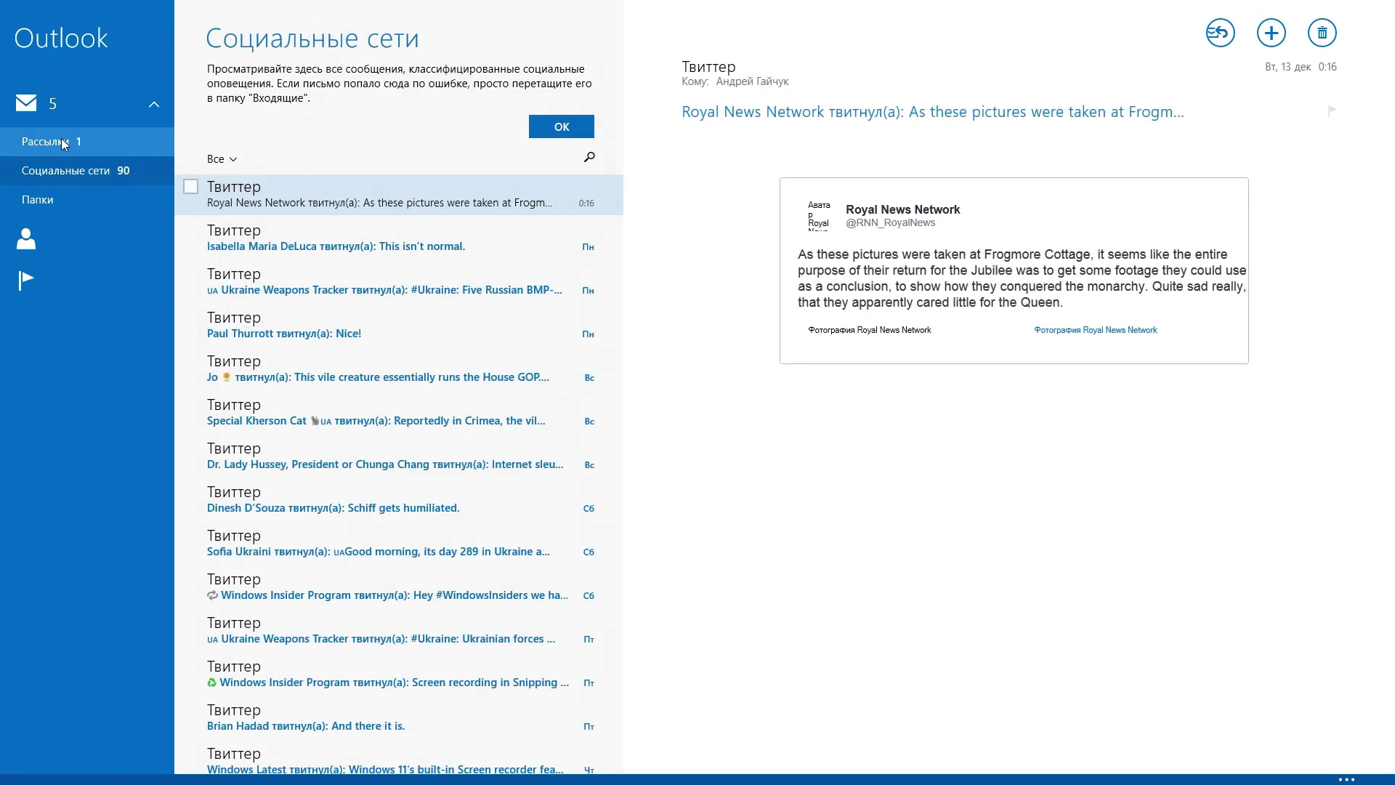
{"action": "left_click", "coordinate": [64, 144]}
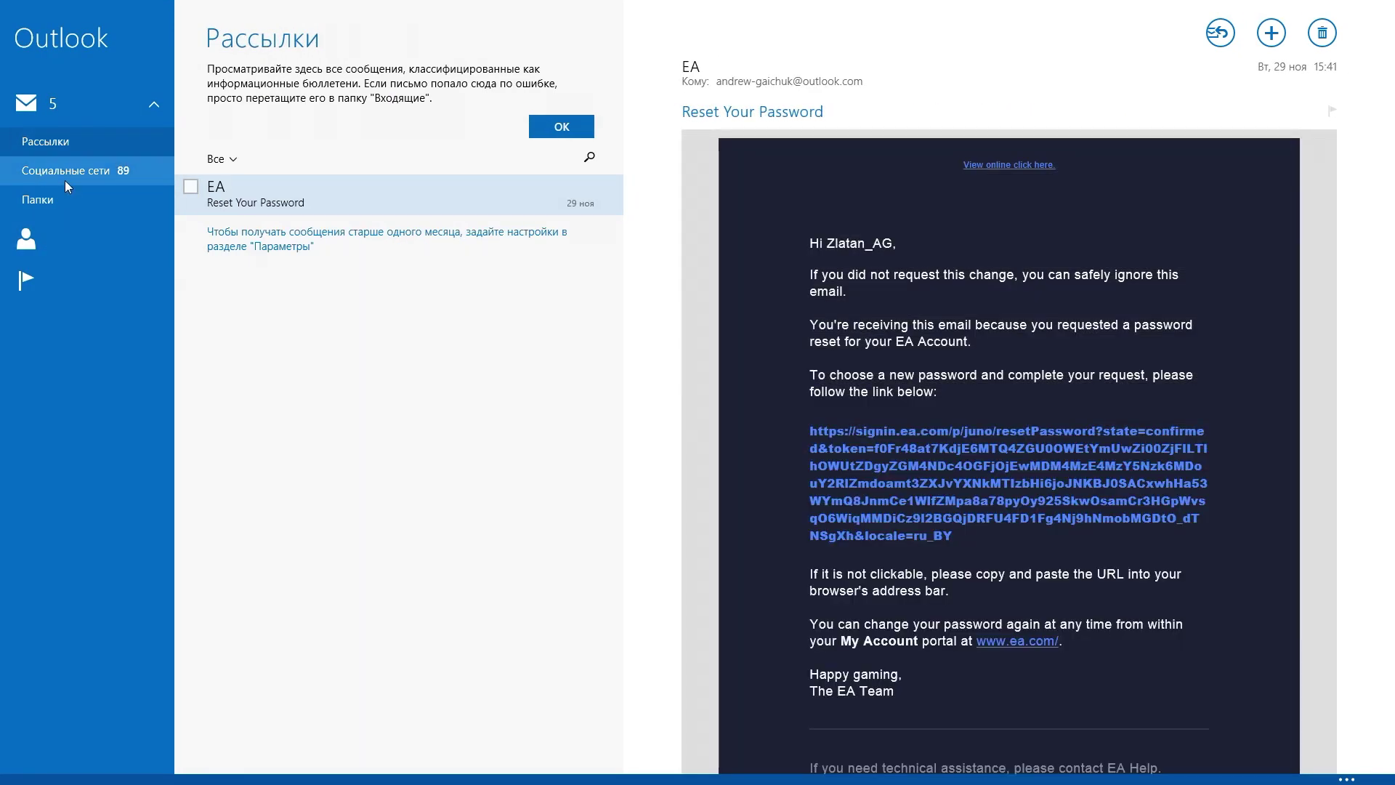
{"action": "left_click", "coordinate": [64, 180]}
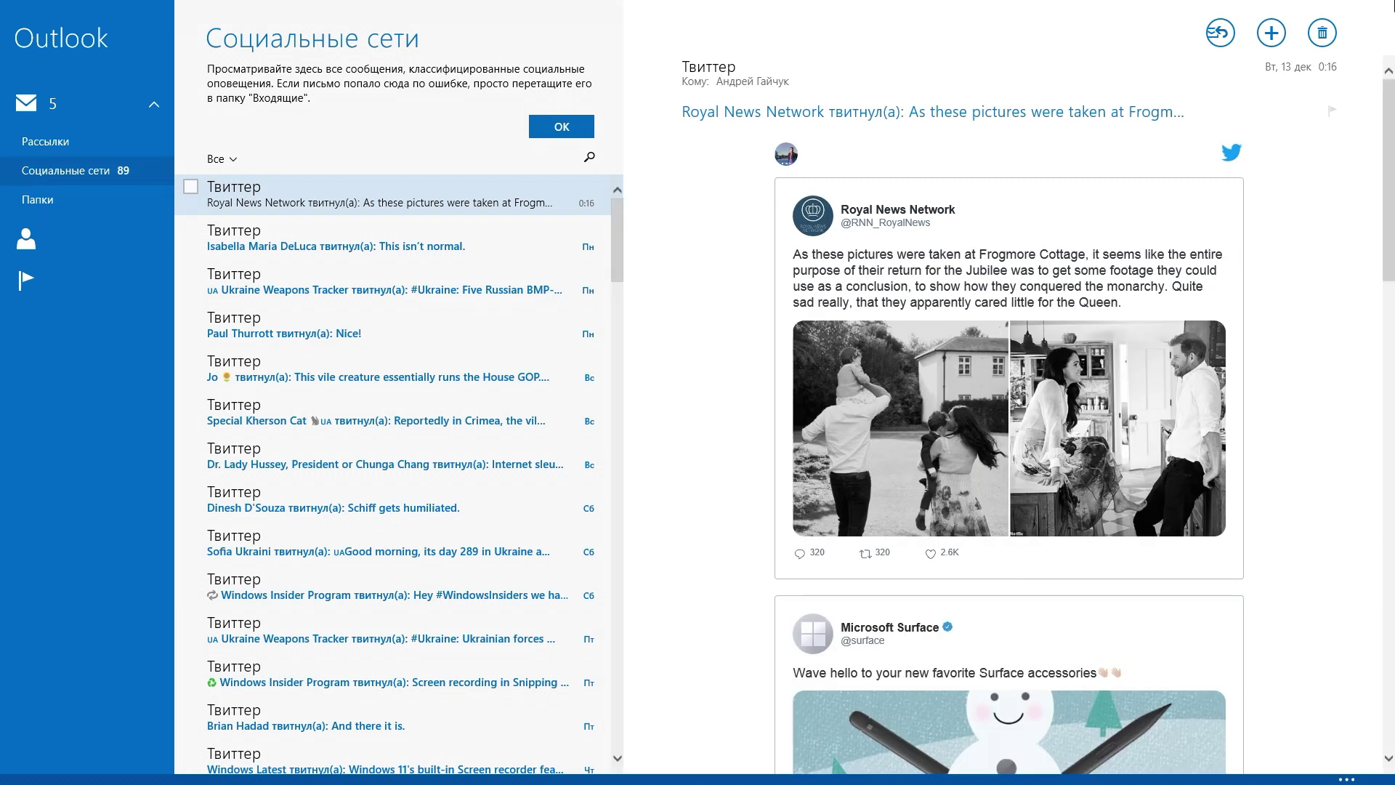
{"action": "mouse_move", "coordinate": [1385, 10]}
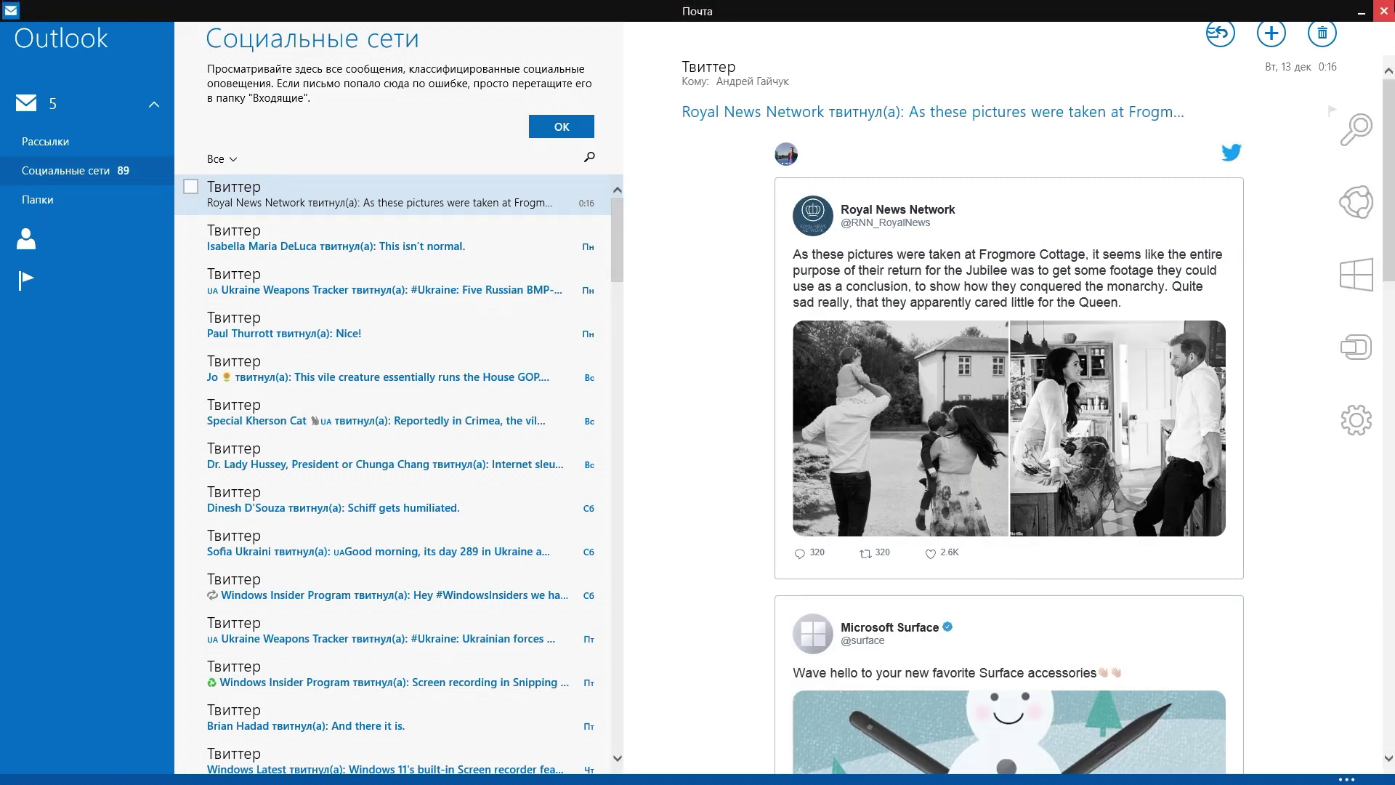
{"action": "left_click", "coordinate": [1384, 10]}
Step: Allow the Погода app to use the location, look through its forecast and maps, and leave the app
{"action": "left_click", "coordinate": [15, 773]}
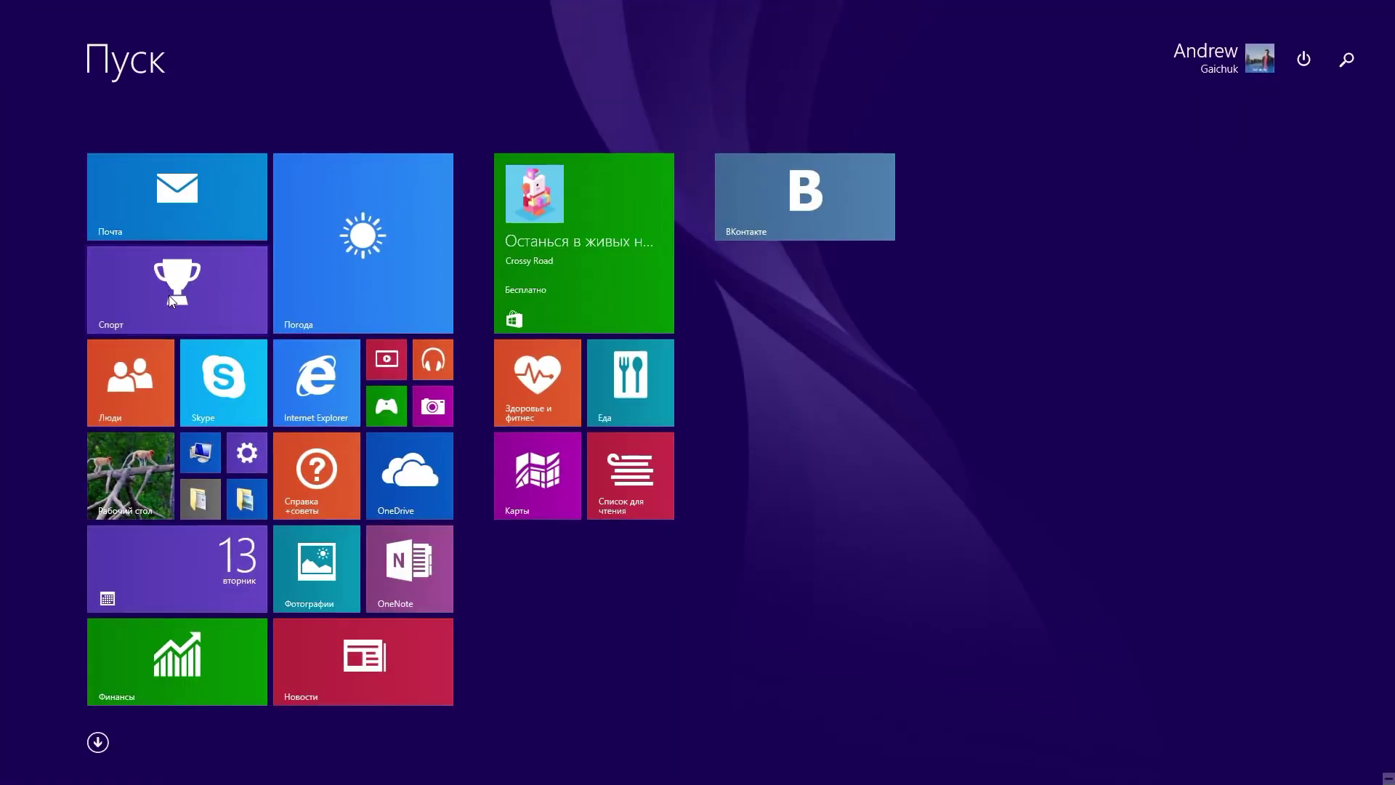
{"action": "left_click", "coordinate": [436, 263]}
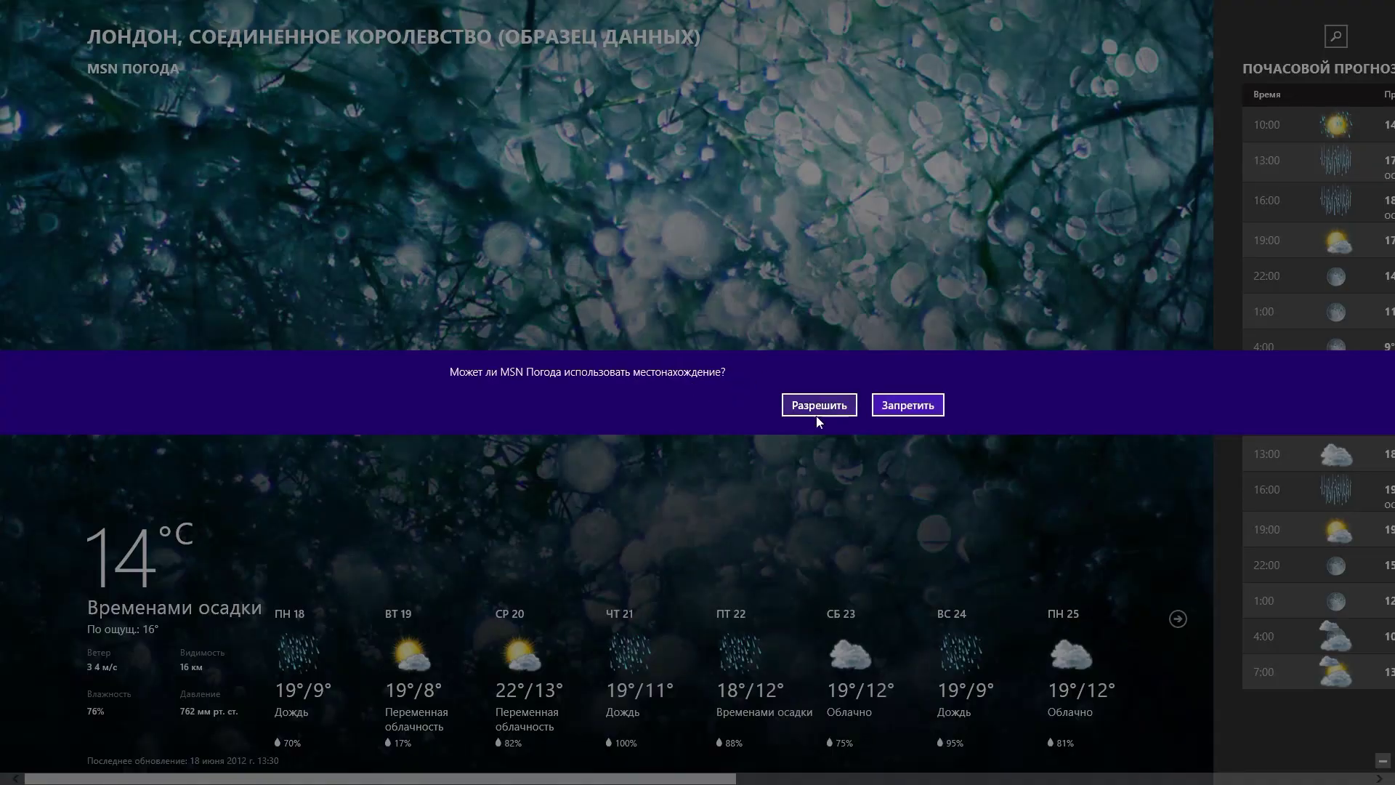
{"action": "left_click", "coordinate": [833, 408]}
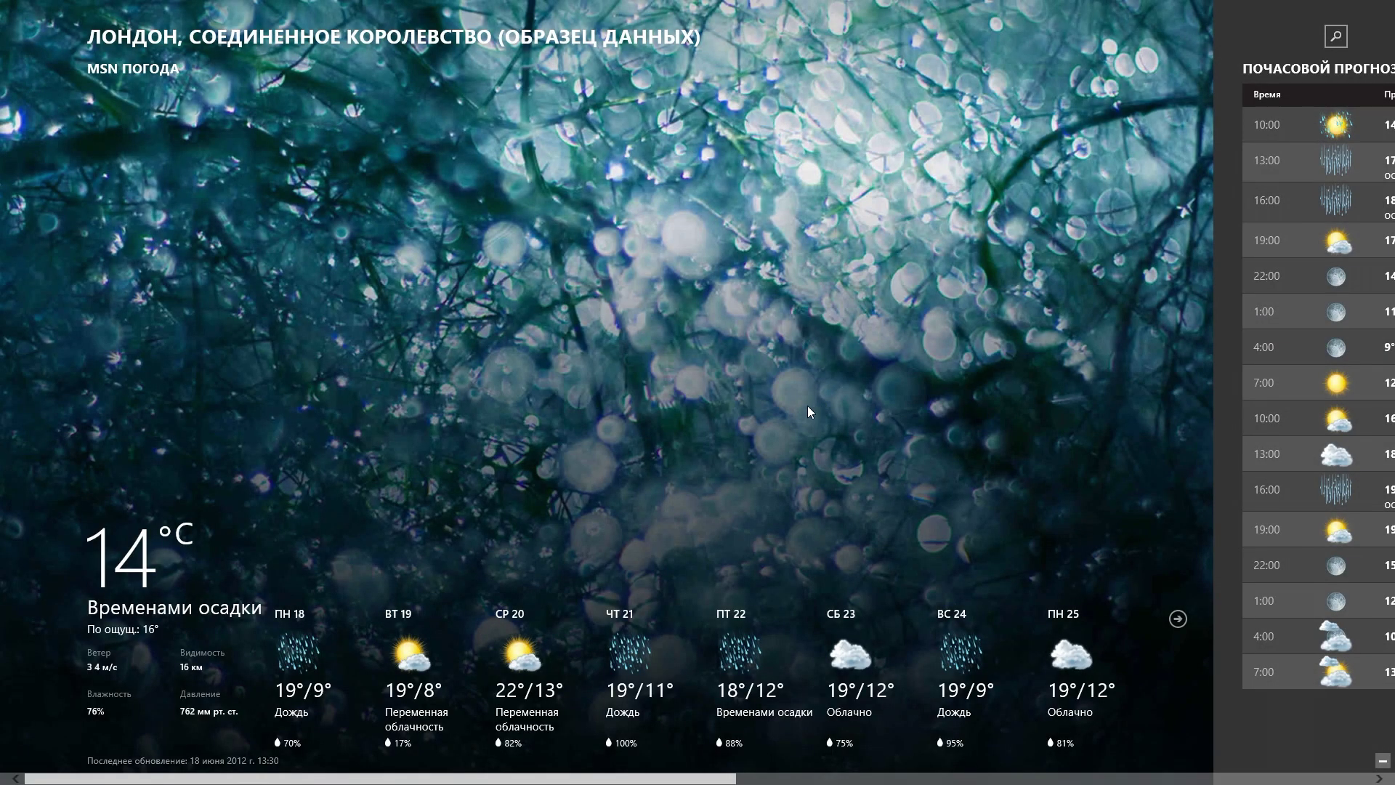
{"action": "scroll", "coordinate": [598, 635], "scroll_direction": "down", "scroll_amount": 5}
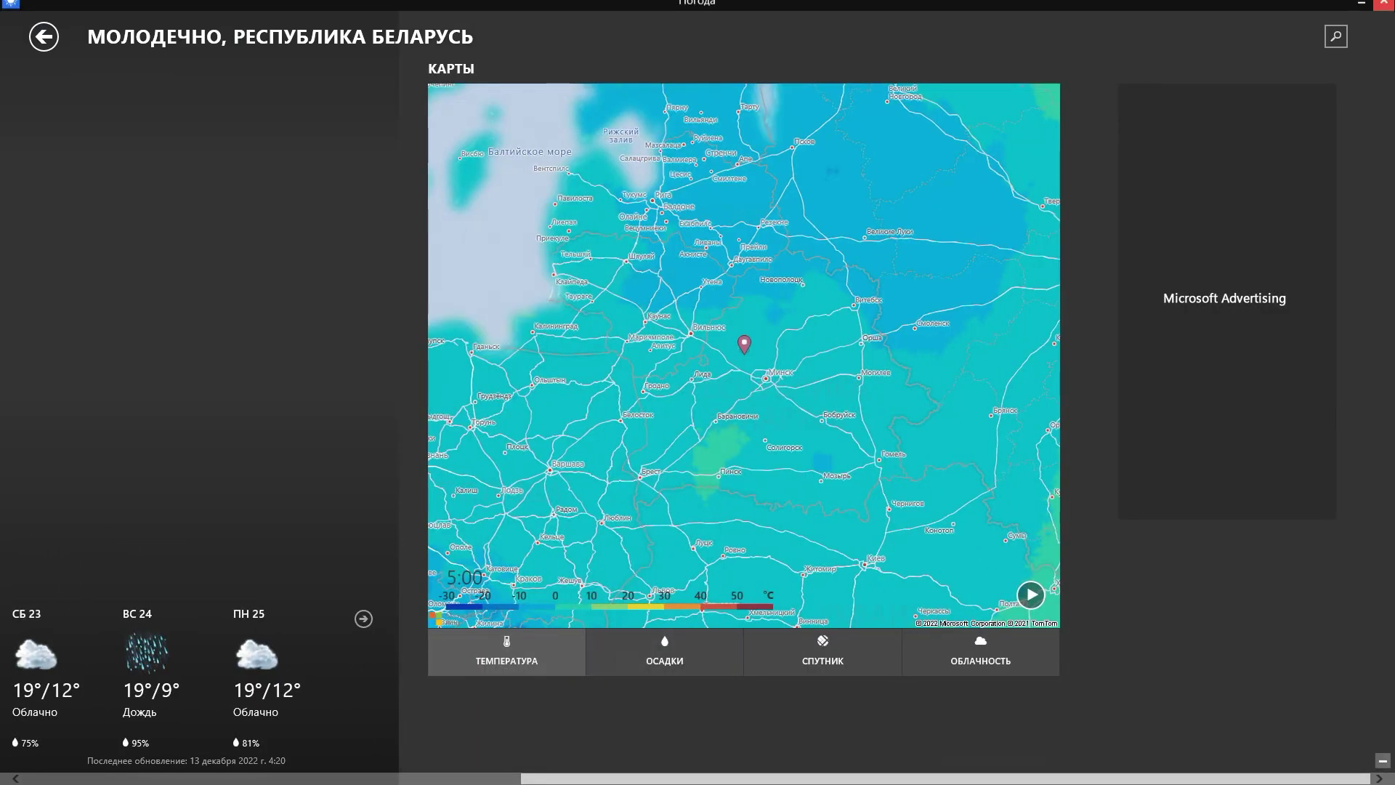
{"action": "left_click", "coordinate": [11, 15]}
Step: Open the FIFA 15 details in the Игры app, try to play the game, and leave the Магазин app
{"action": "left_click", "coordinate": [14, 774]}
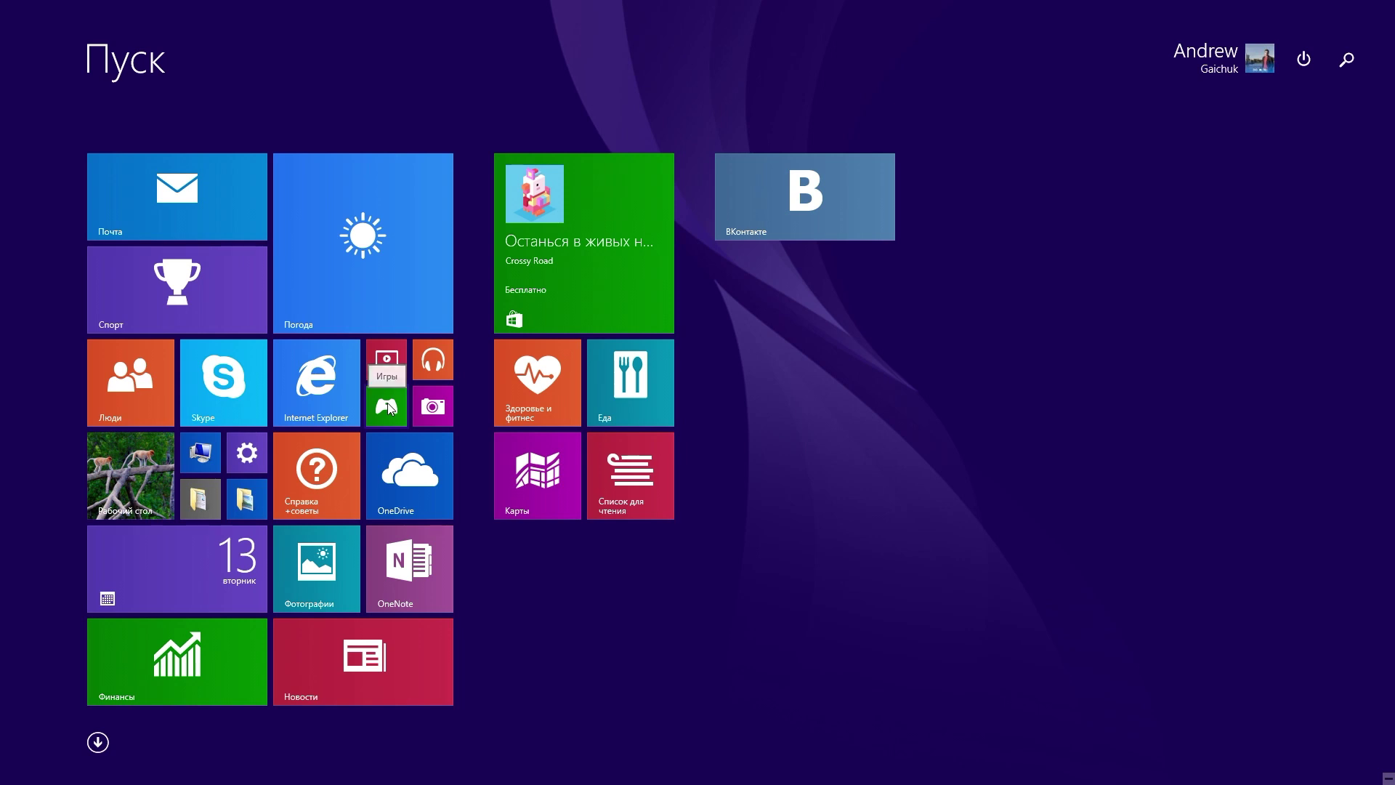
{"action": "left_click", "coordinate": [388, 403]}
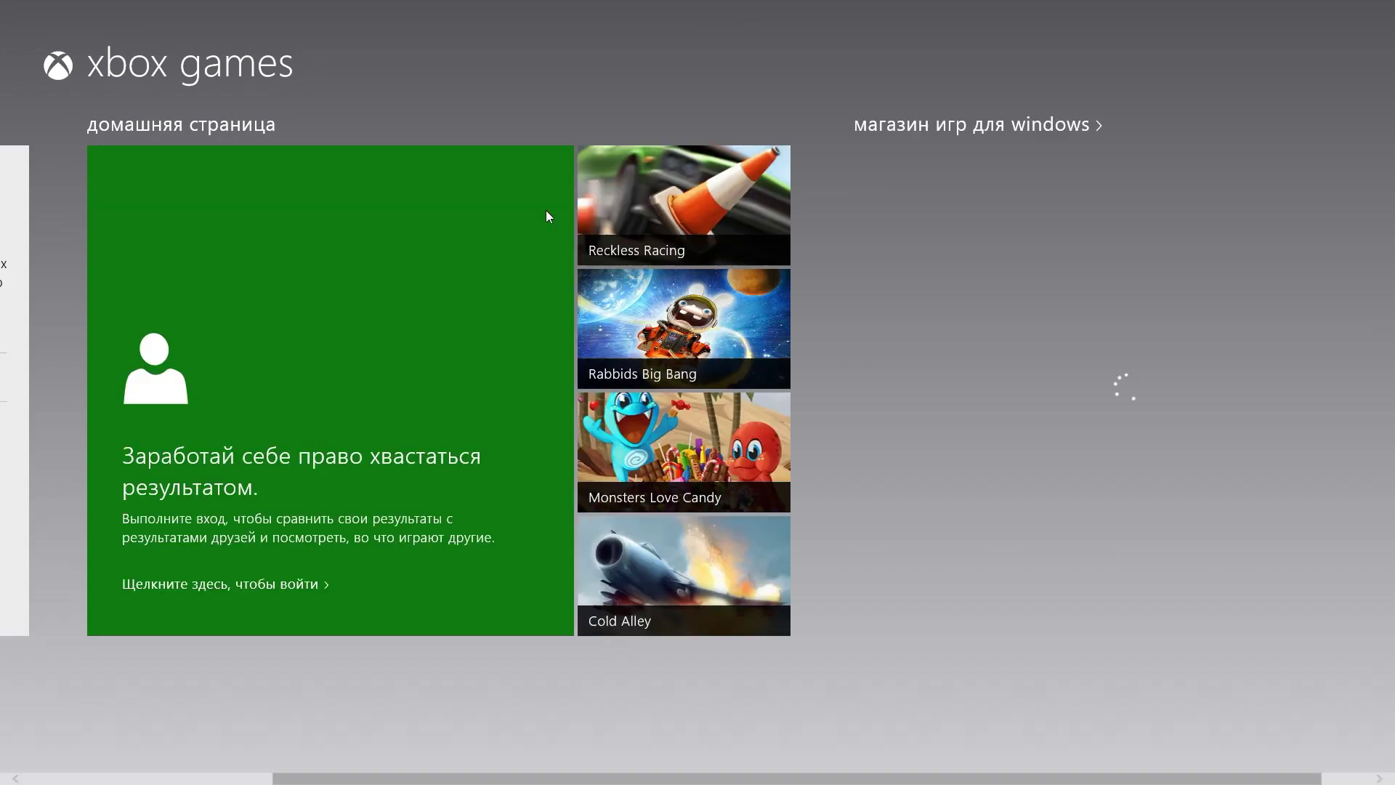
{"action": "scroll", "coordinate": [727, 342], "scroll_direction": "down", "scroll_amount": 1}
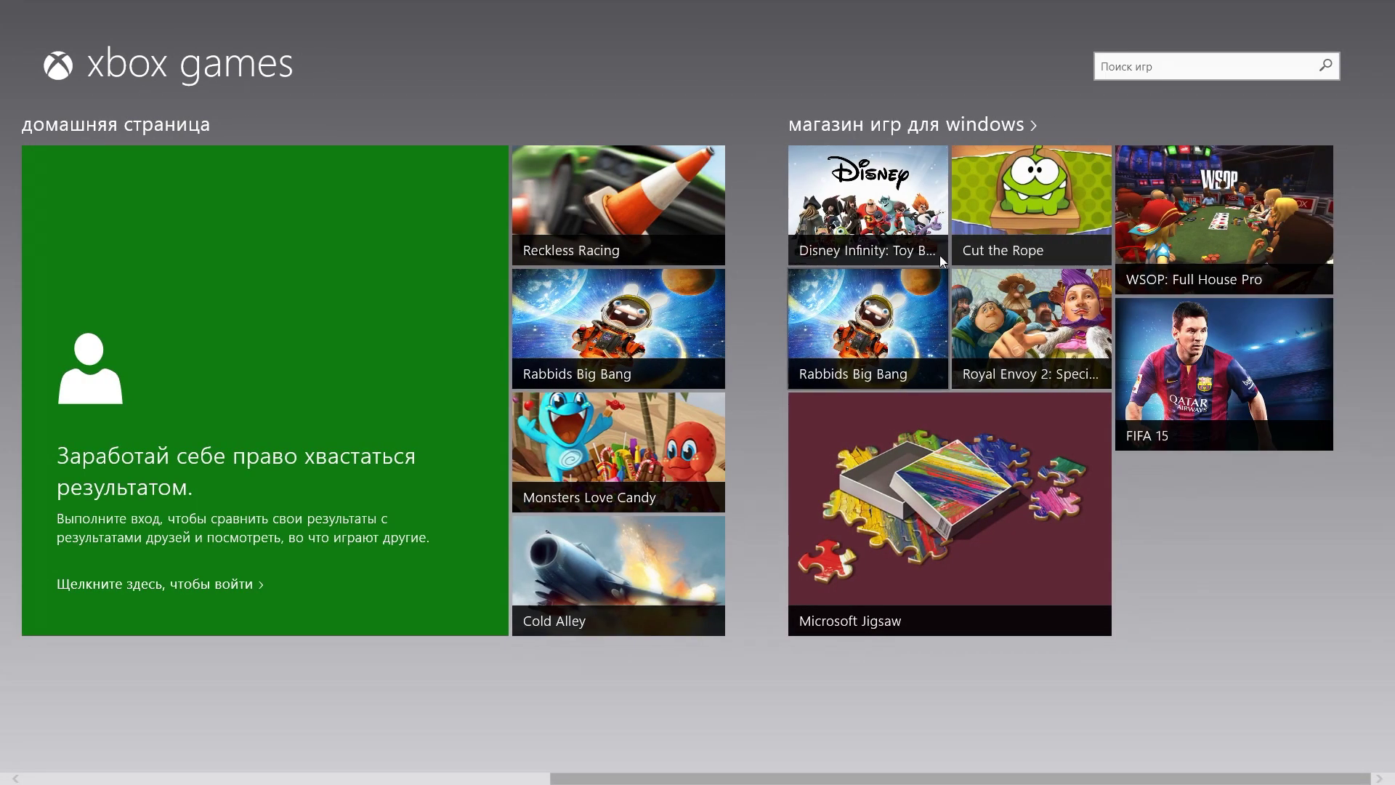
{"action": "left_click", "coordinate": [1179, 379]}
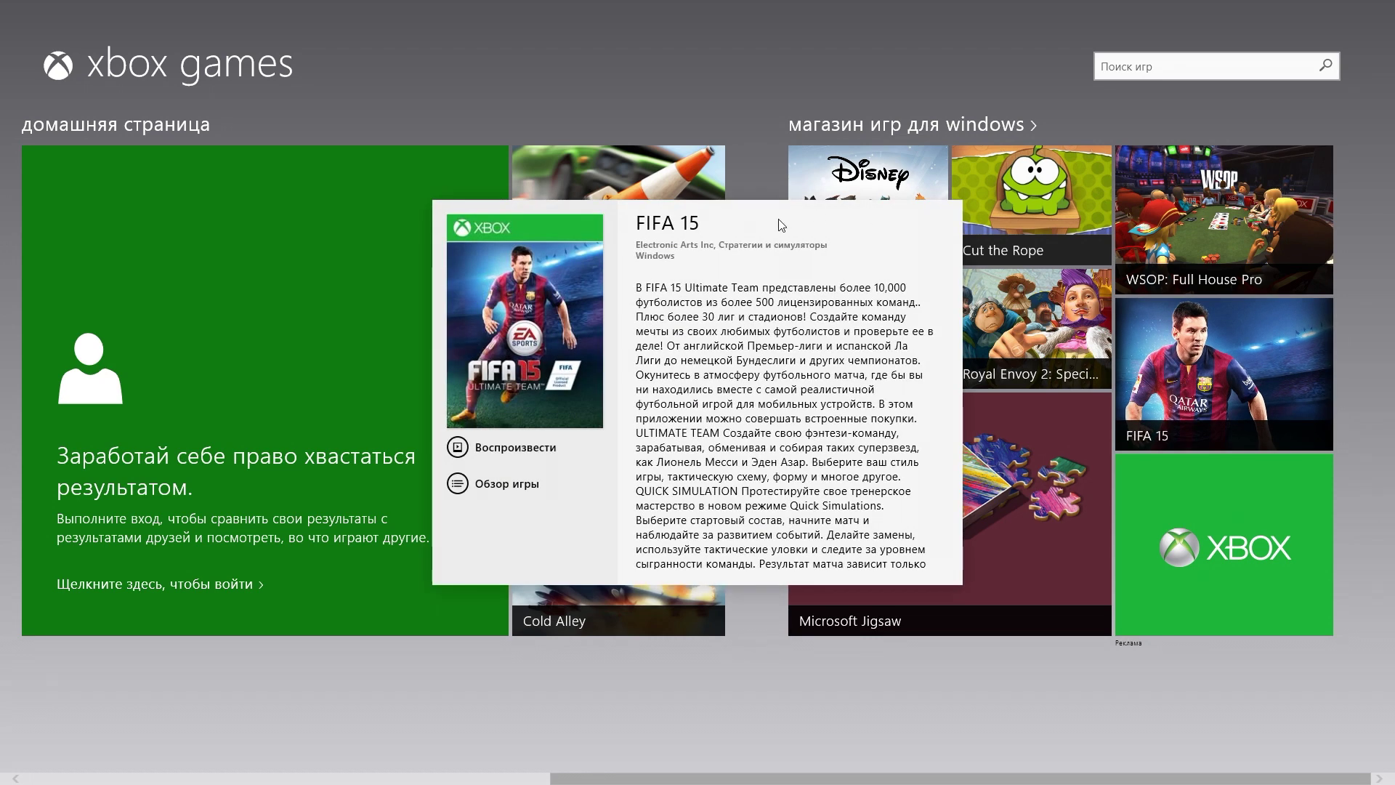
{"action": "left_click", "coordinate": [502, 448]}
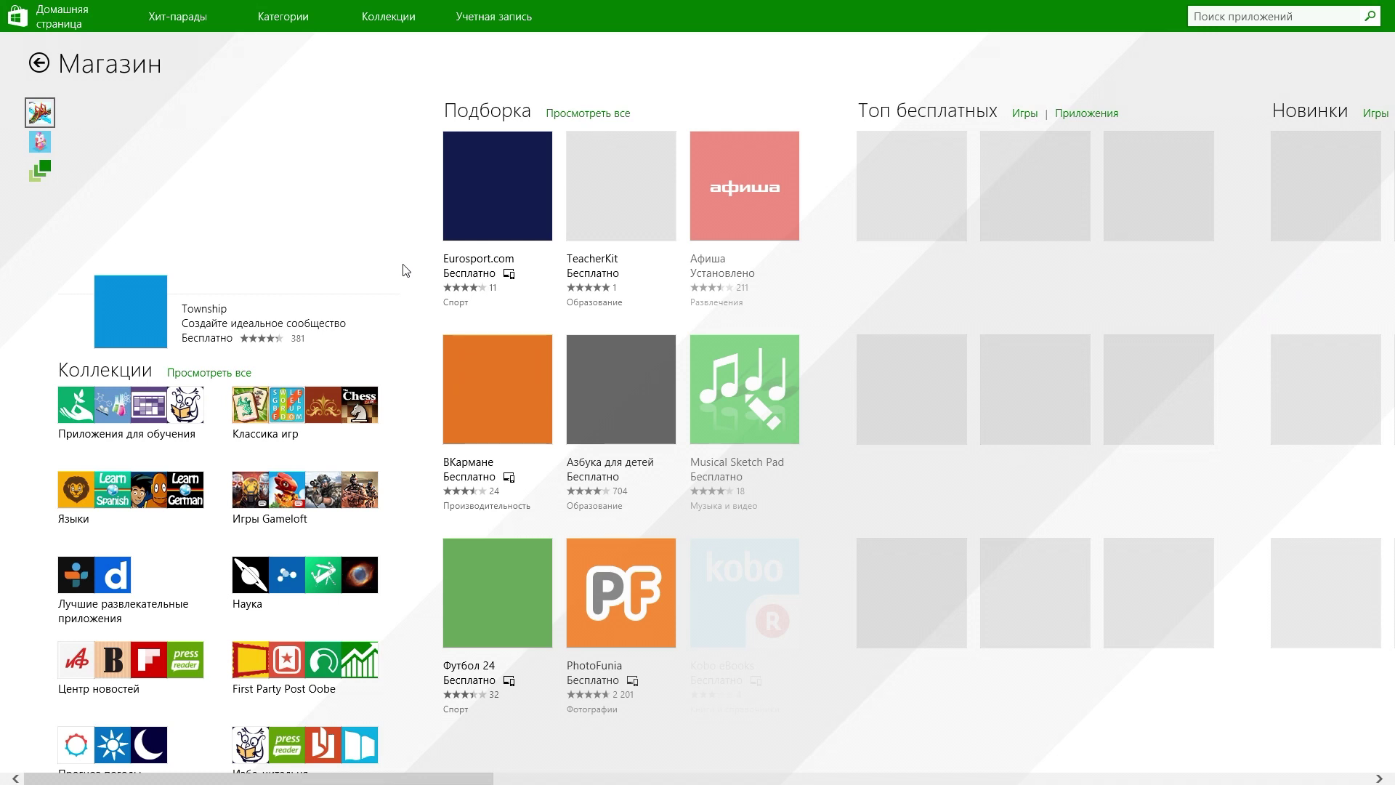
{"action": "key", "text": "super"}
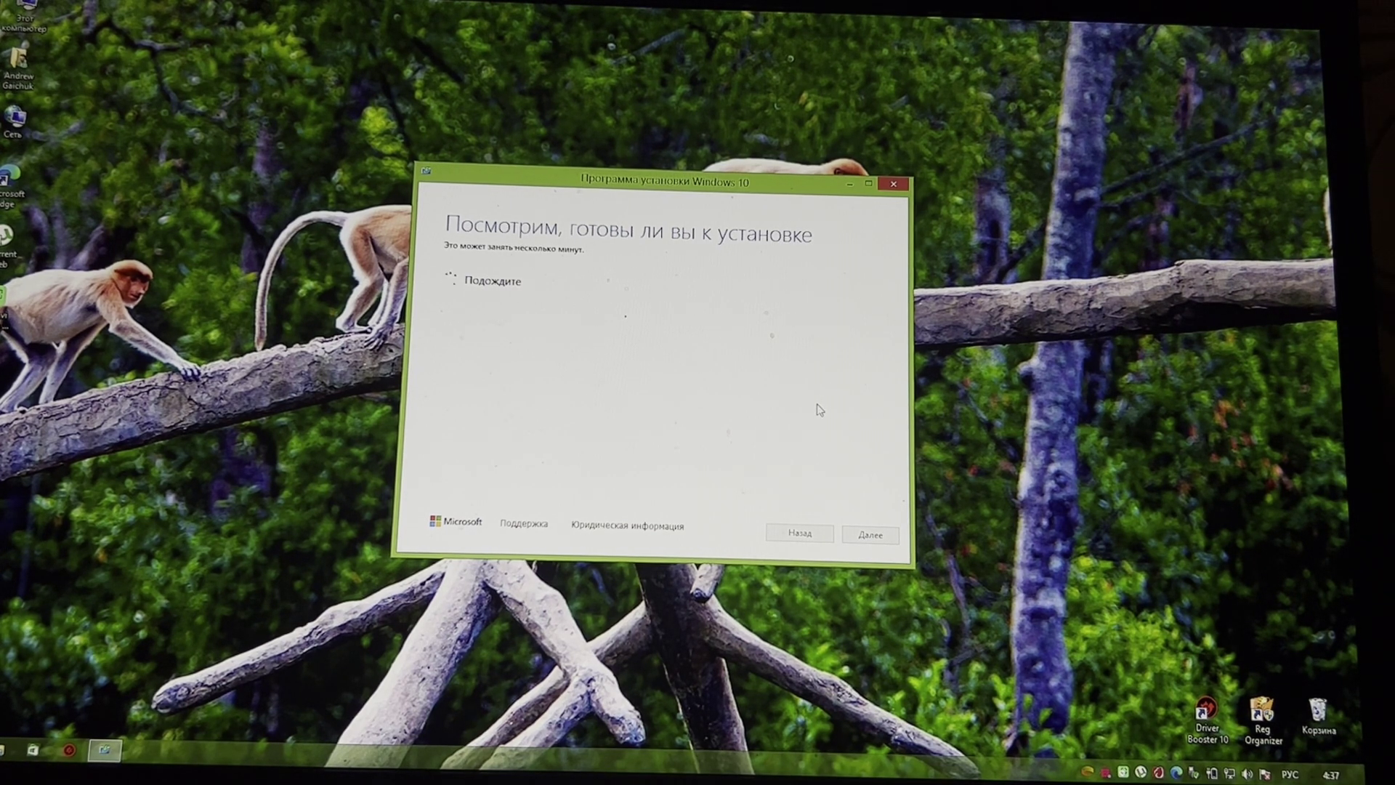
Step: Continue the Windows 10 upgrade from the readiness check in the setup program
{"action": "left_click", "coordinate": [865, 535]}
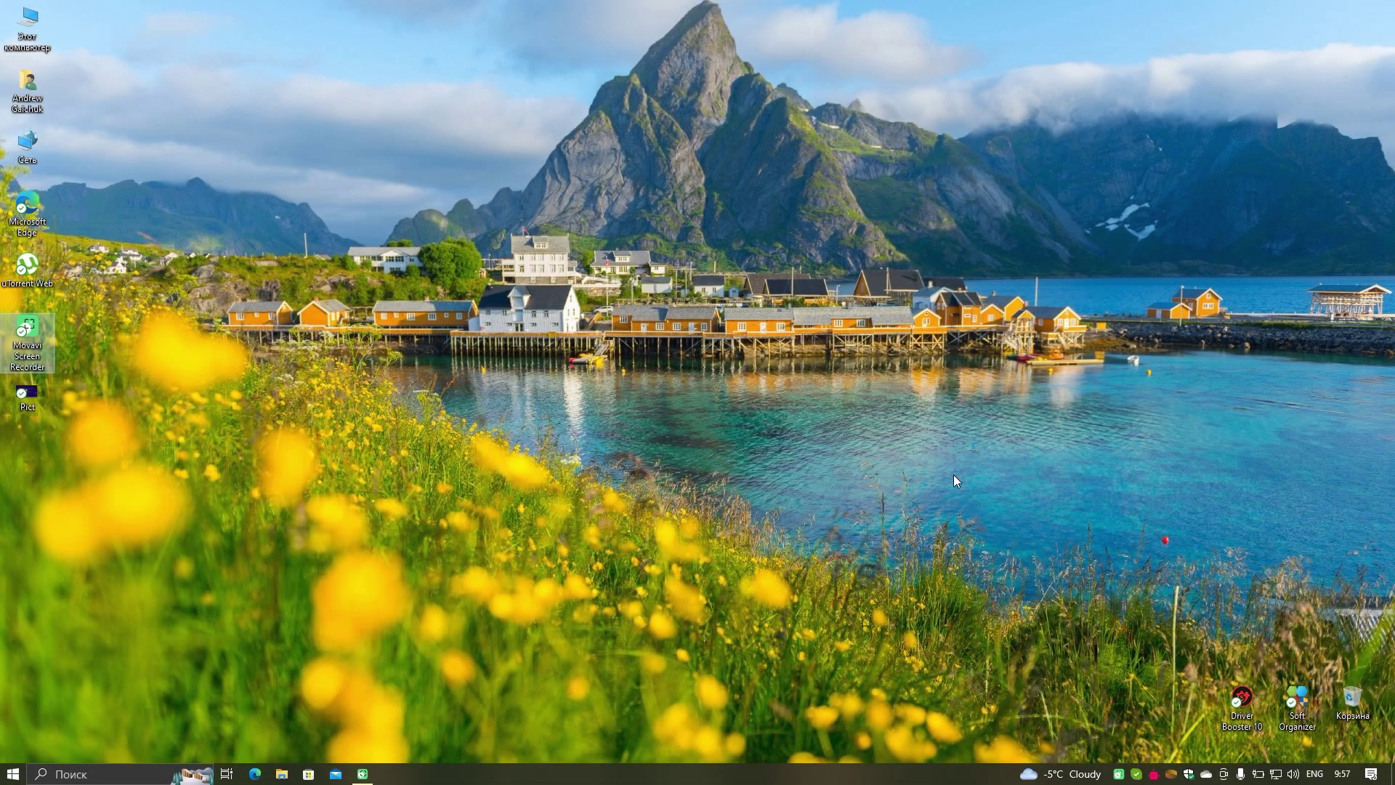
Step: Run winver from the search and move the Windows version window closer to the middle of the desktop
{"action": "left_click", "coordinate": [107, 773]}
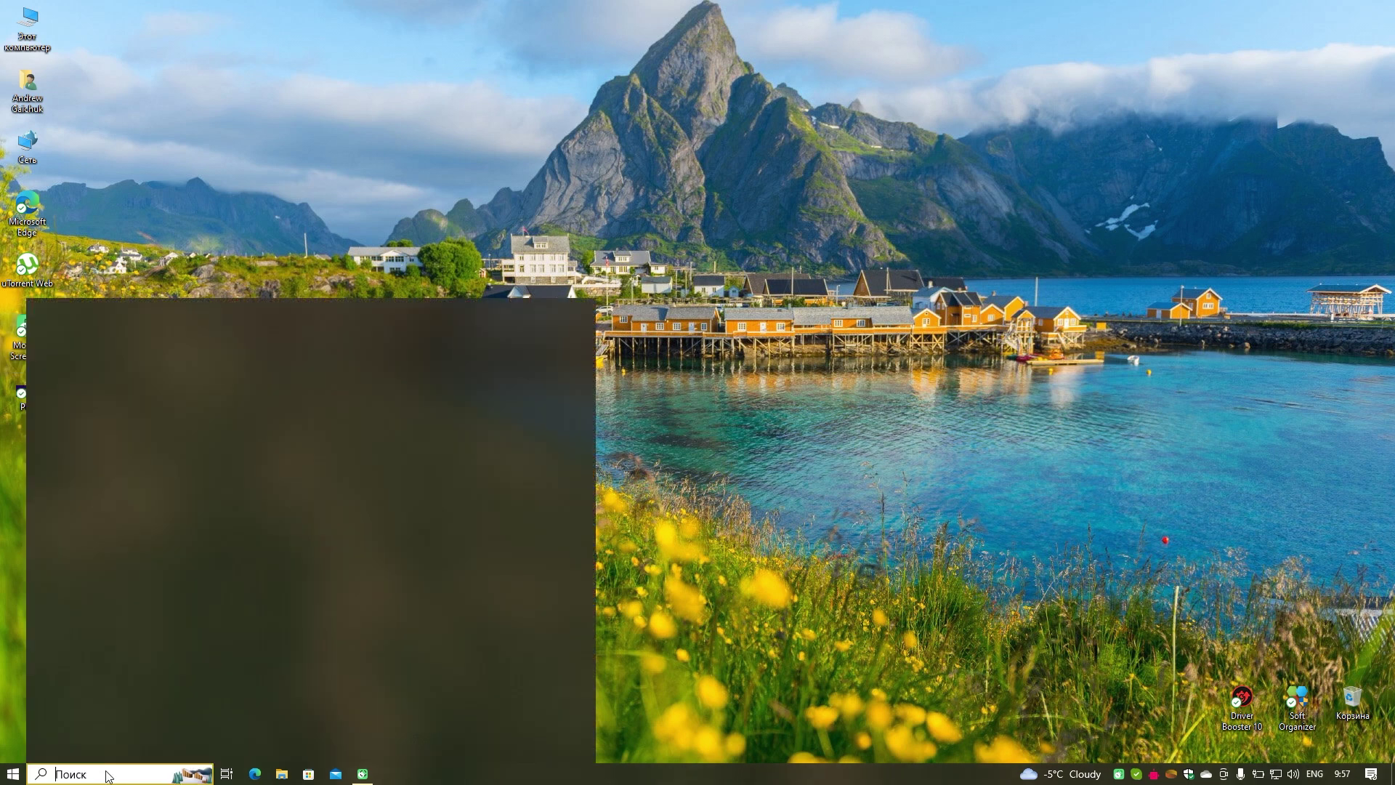
{"action": "type", "text": "w"}
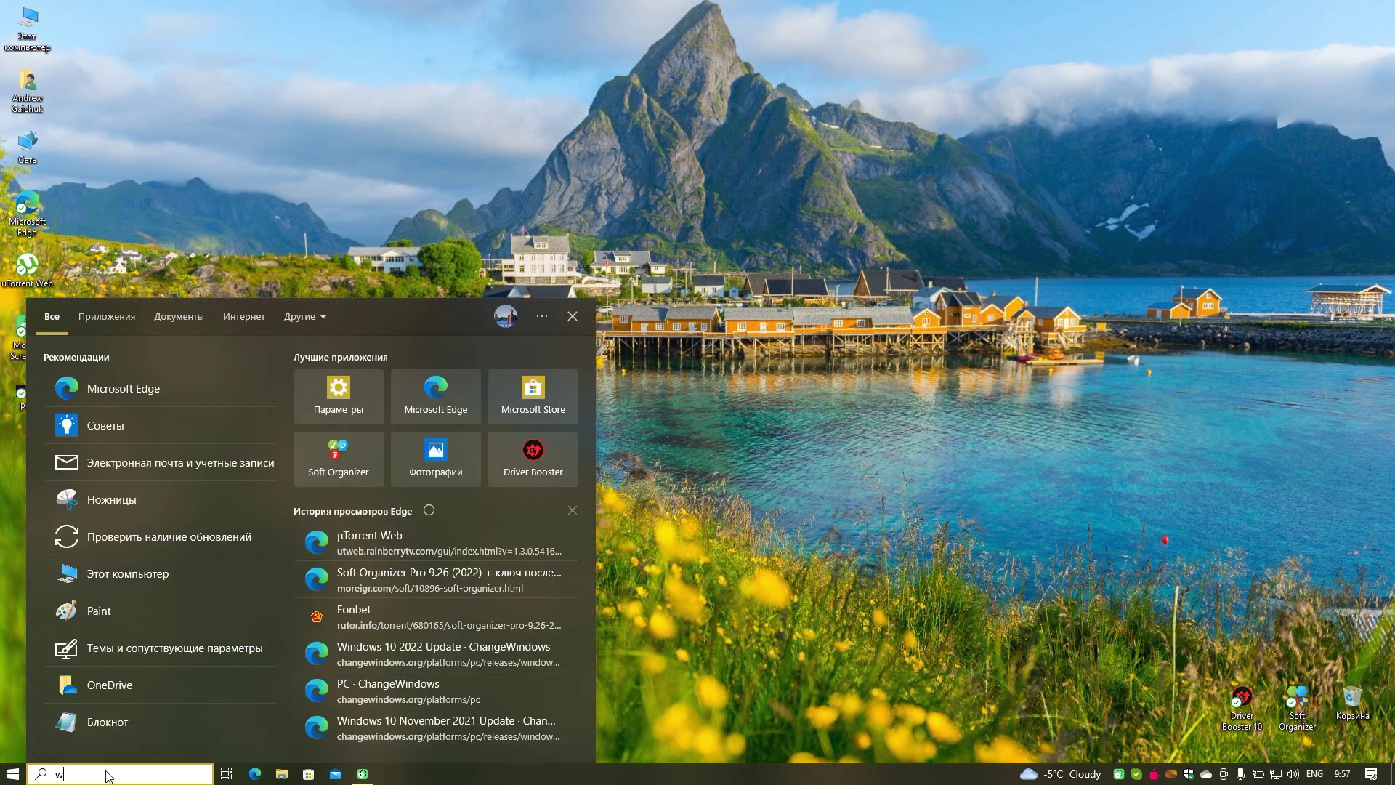
{"action": "type", "text": "inver"}
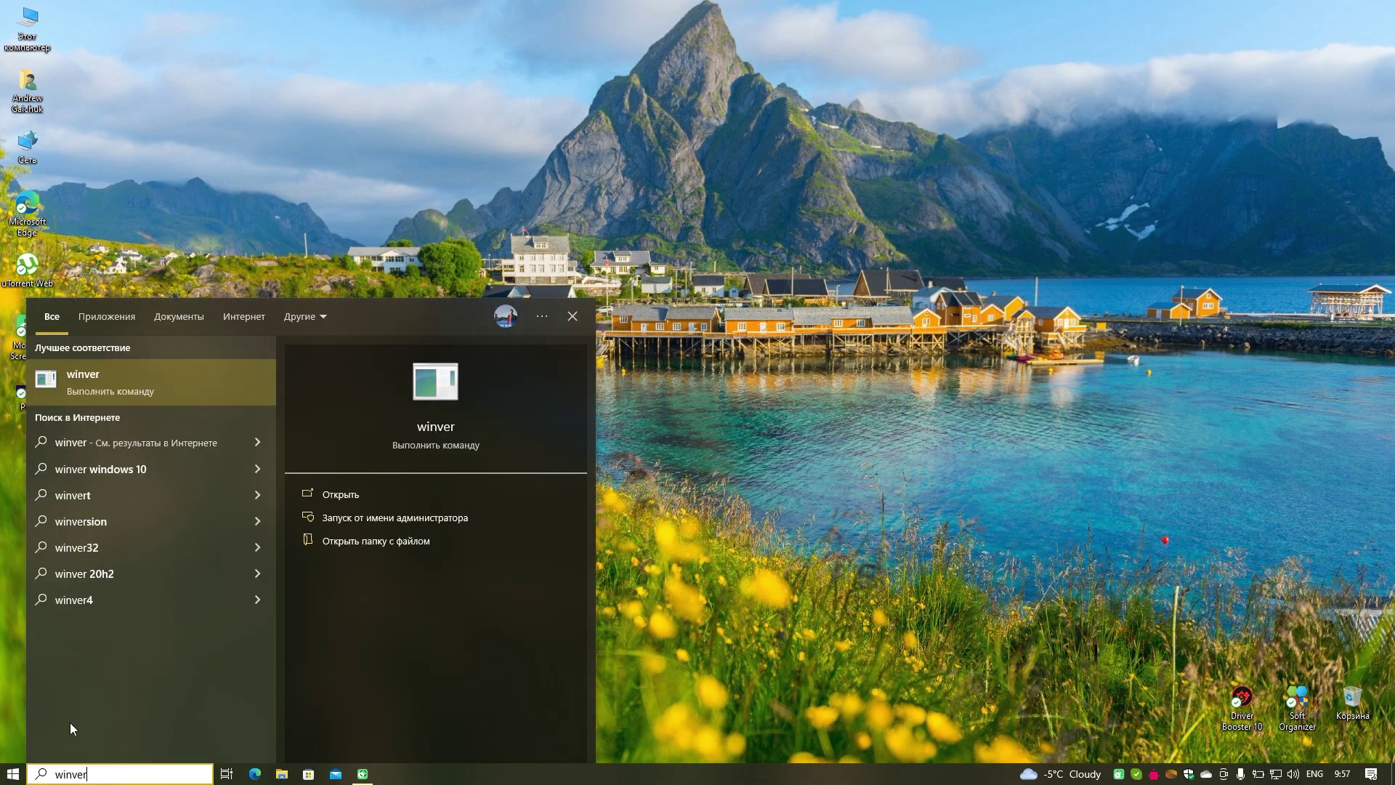
{"action": "left_click", "coordinate": [109, 382]}
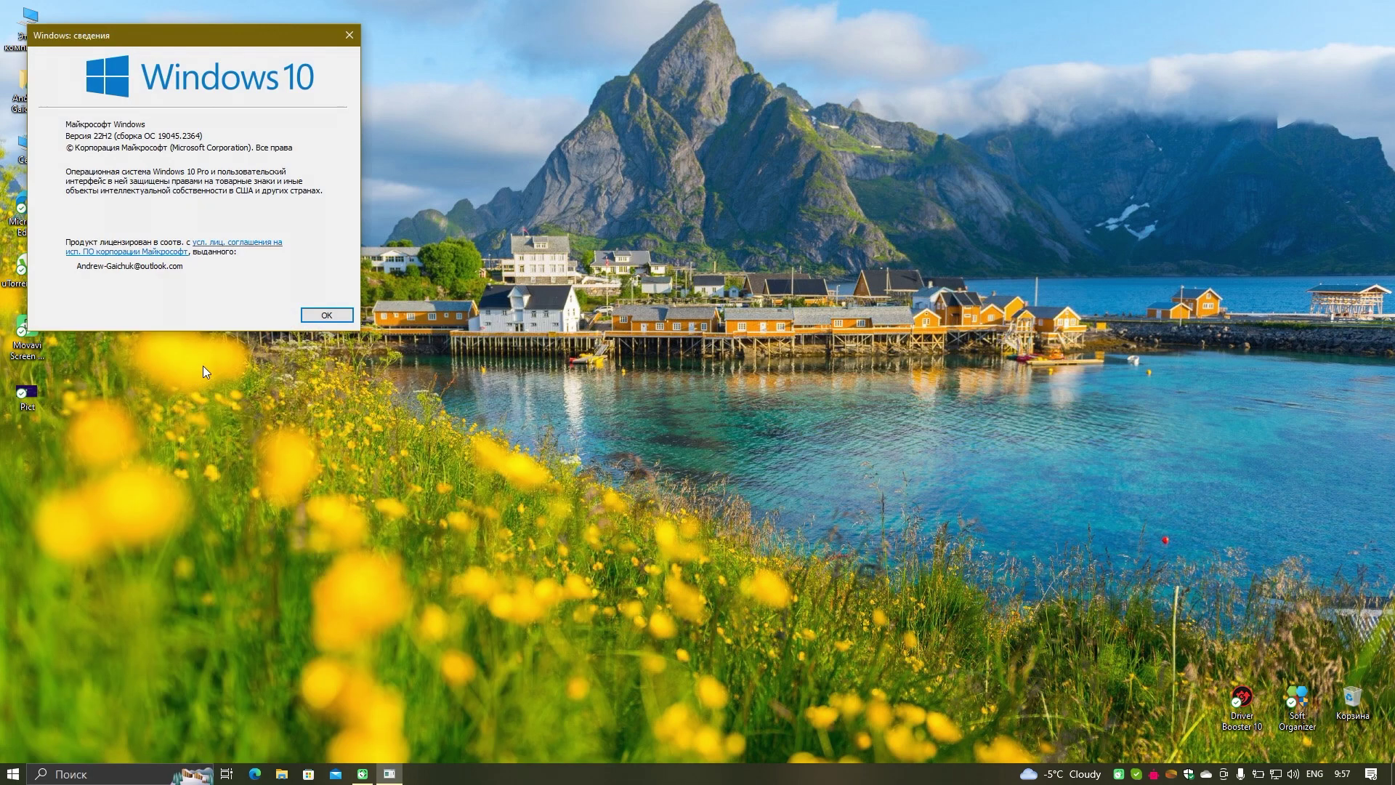
{"action": "left_click_drag", "start_coordinate": [207, 36], "coordinate": [558, 260]}
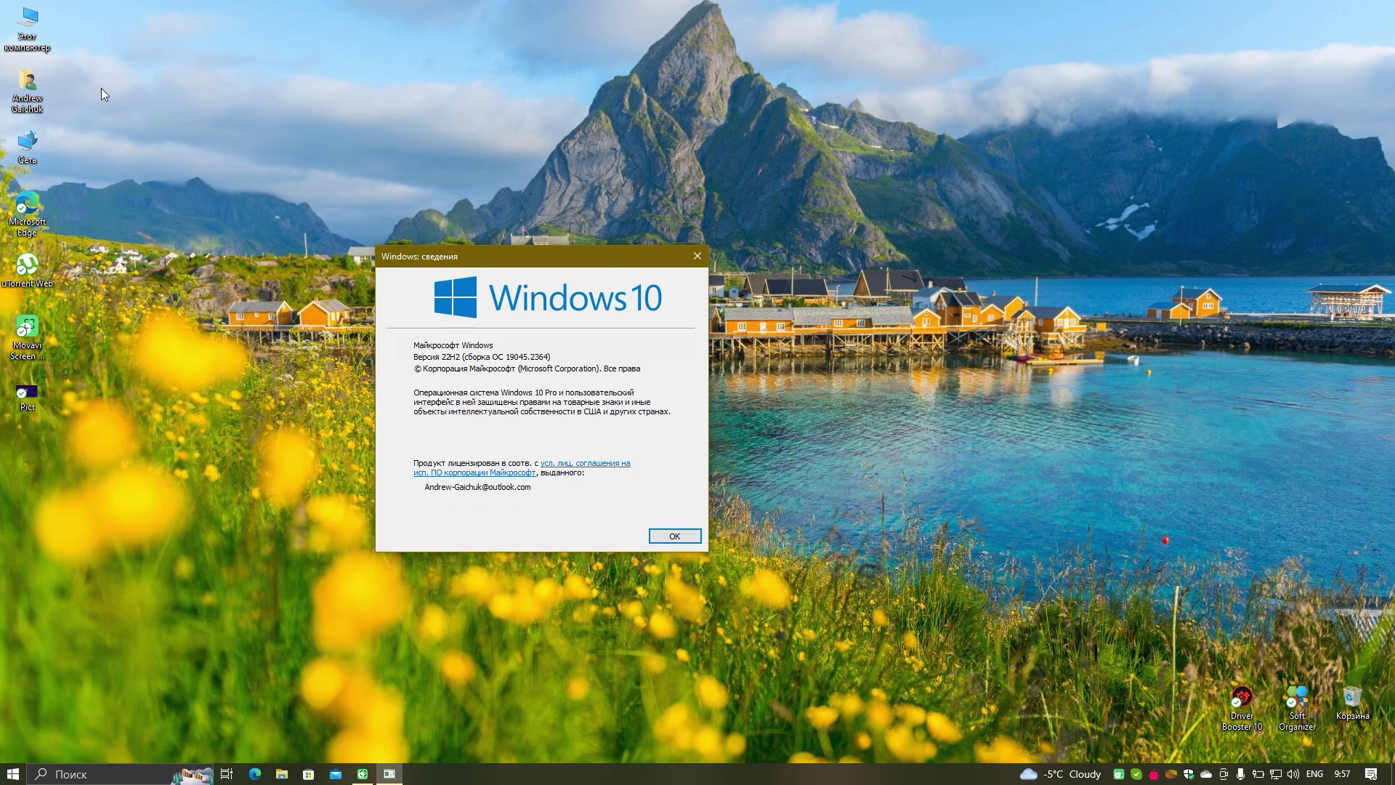
Step: Review the device and Windows specifications on the О программе page of the Система settings, and close both Параметры and the Windows version window
{"action": "key", "text": "super"}
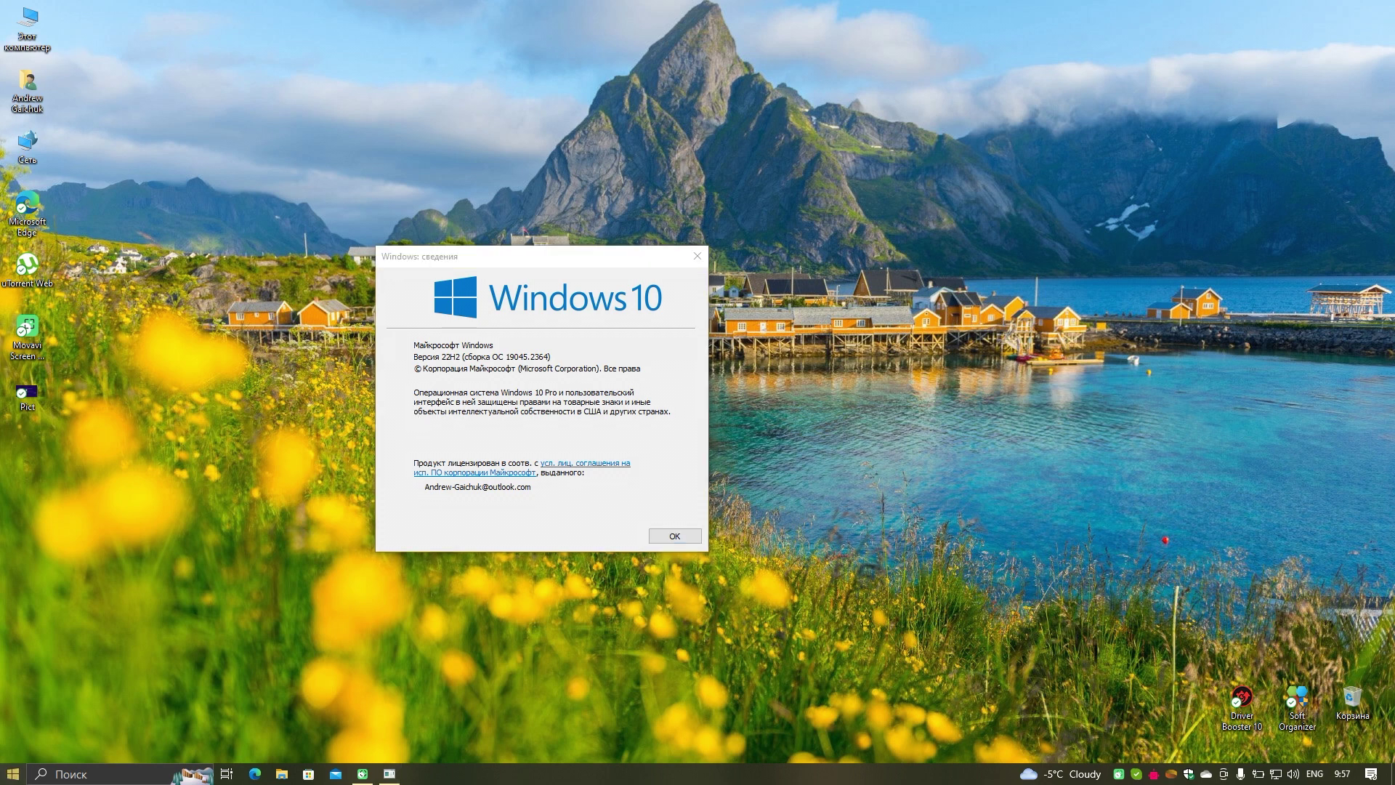
{"action": "left_click", "coordinate": [19, 711]}
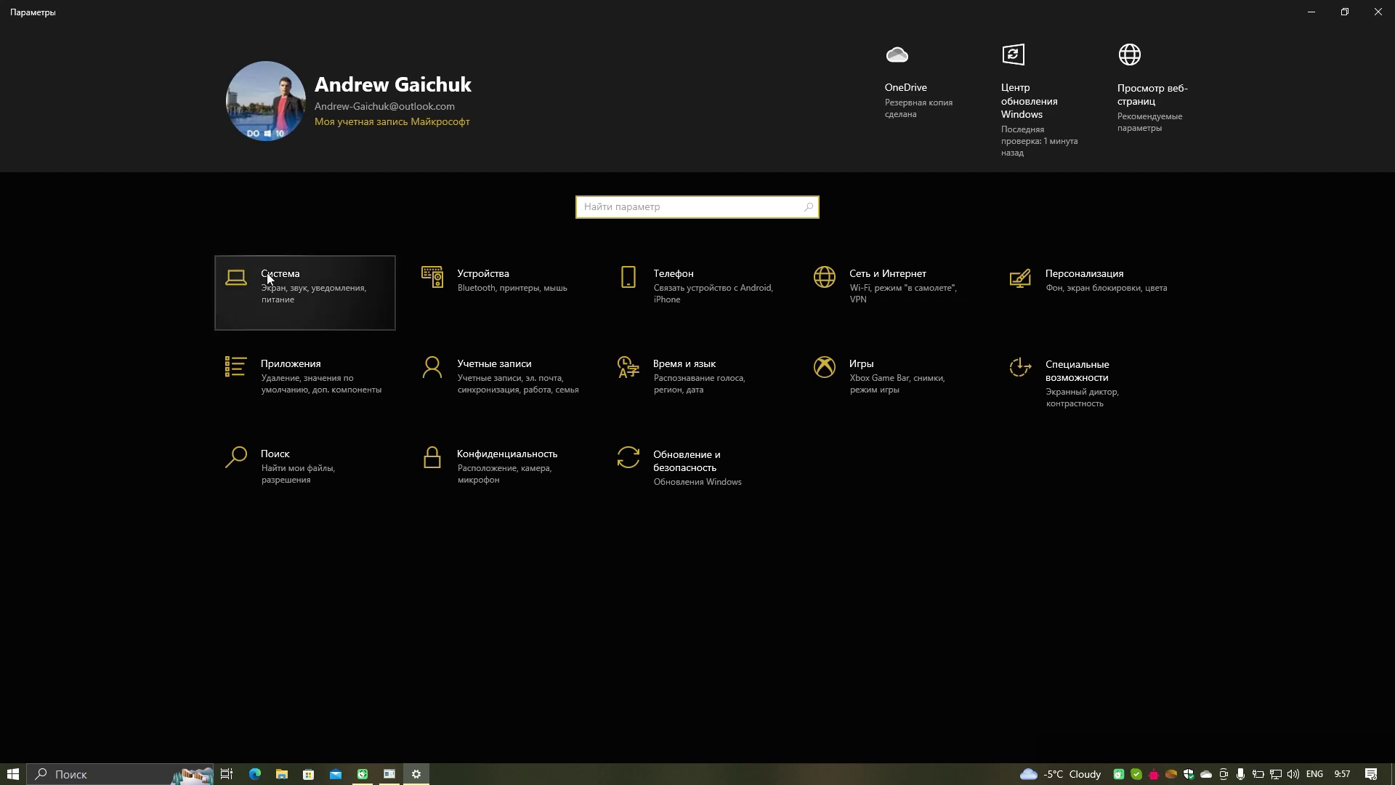
{"action": "left_click", "coordinate": [323, 326]}
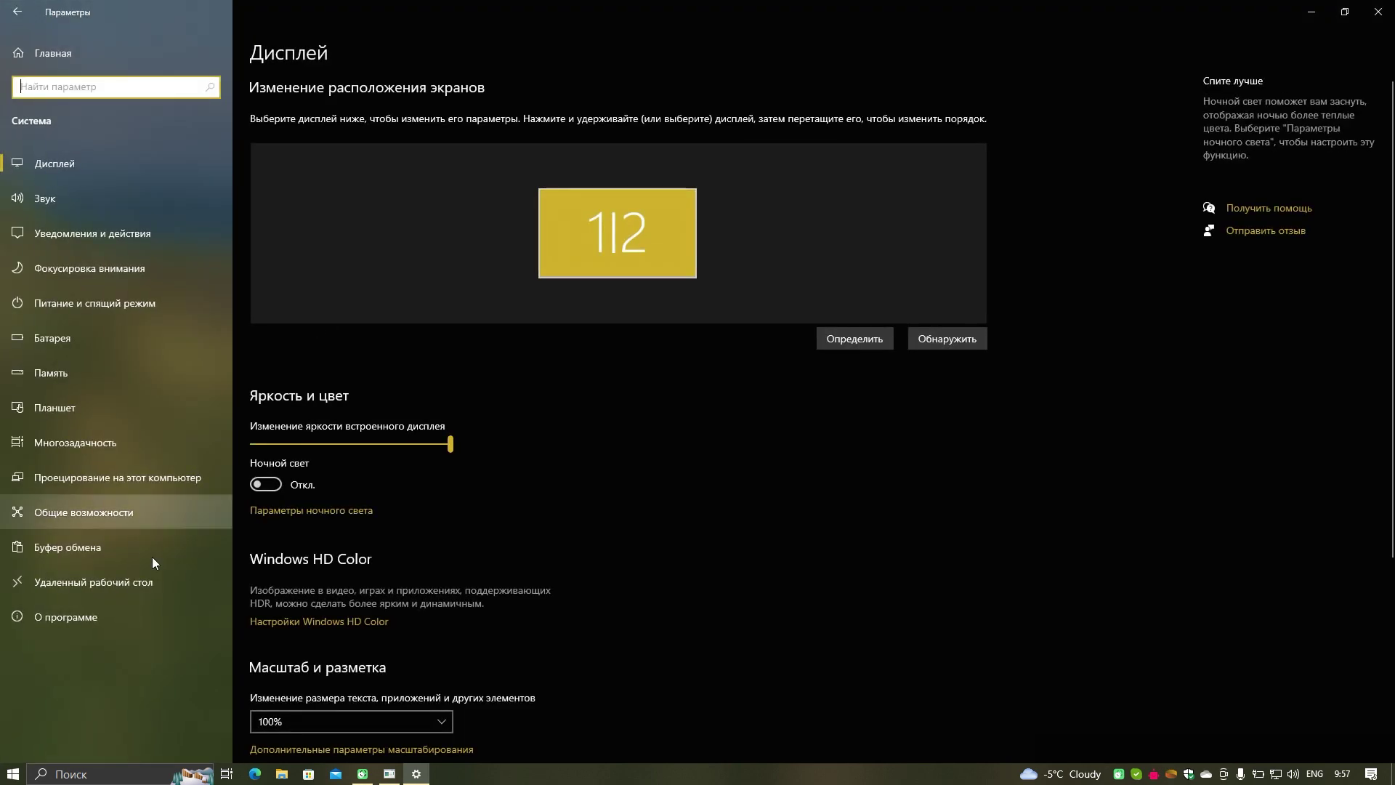
{"action": "left_click", "coordinate": [96, 622]}
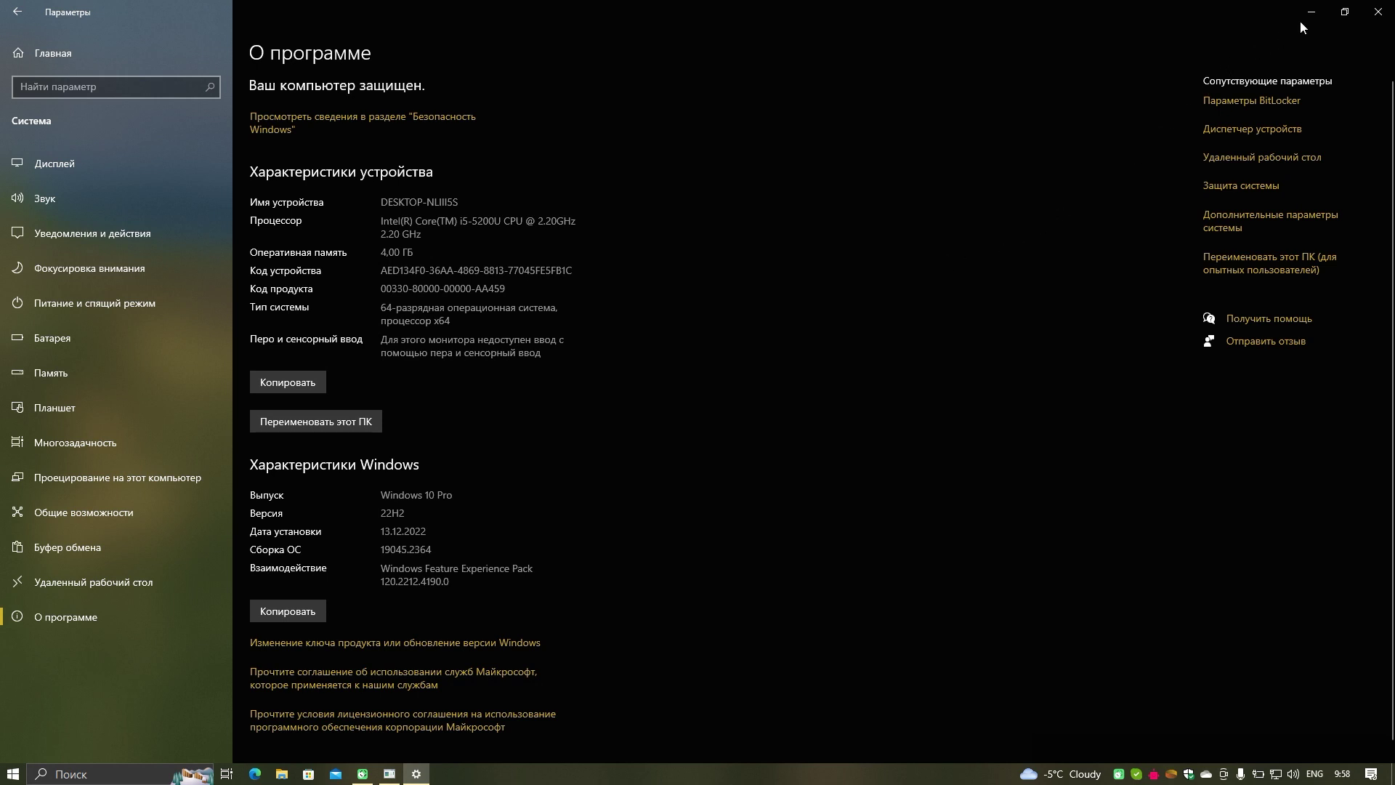
{"action": "left_click", "coordinate": [1384, 9]}
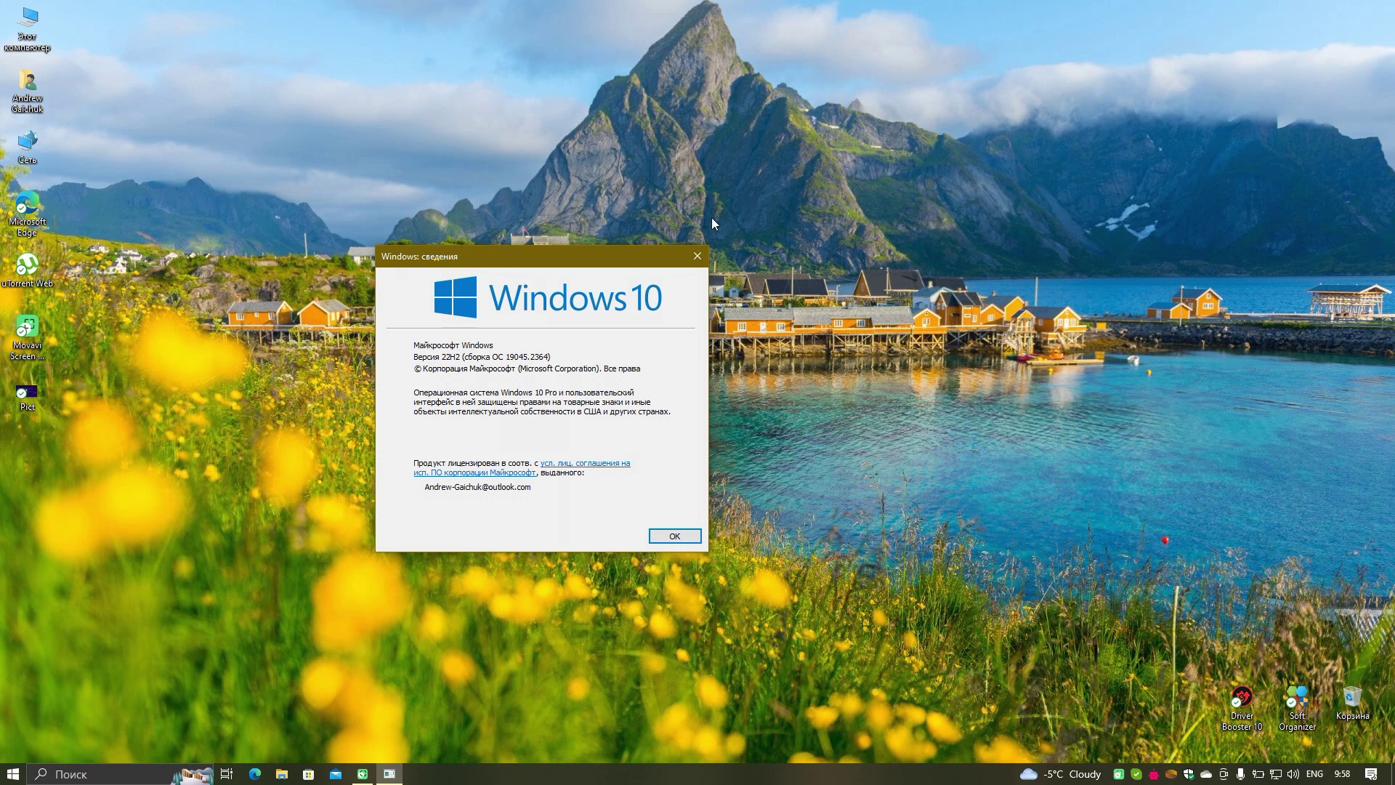
{"action": "left_click_drag", "start_coordinate": [654, 257], "coordinate": [729, 275]}
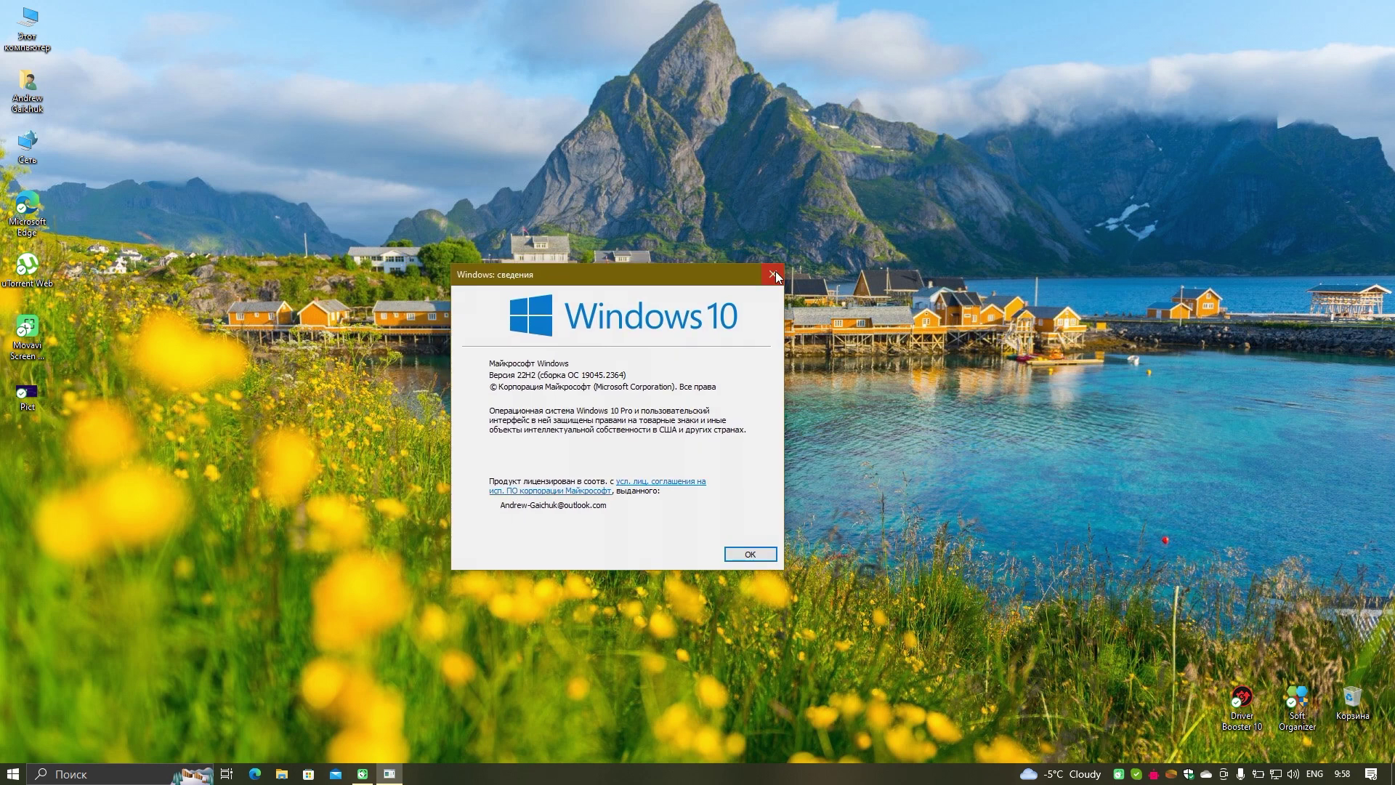
{"action": "left_click", "coordinate": [774, 274]}
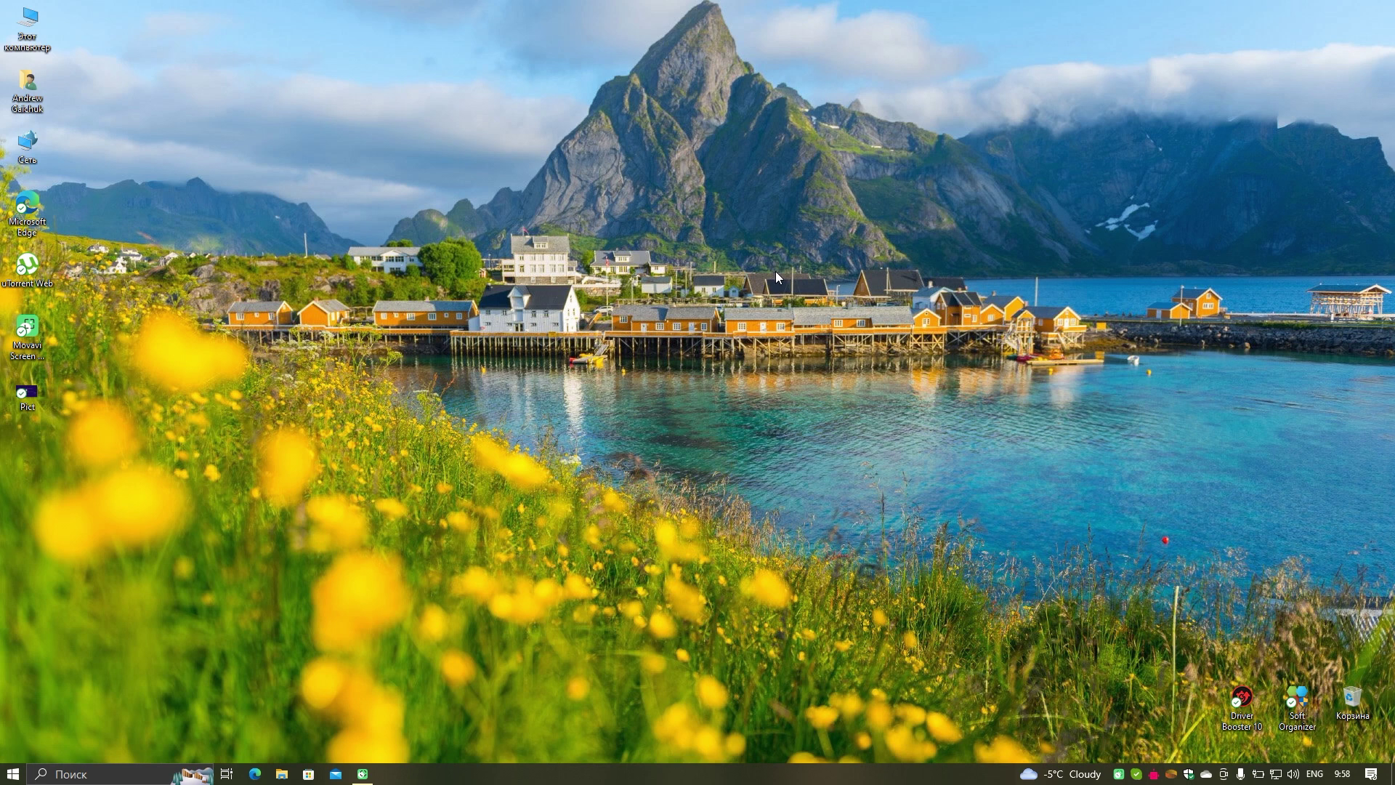